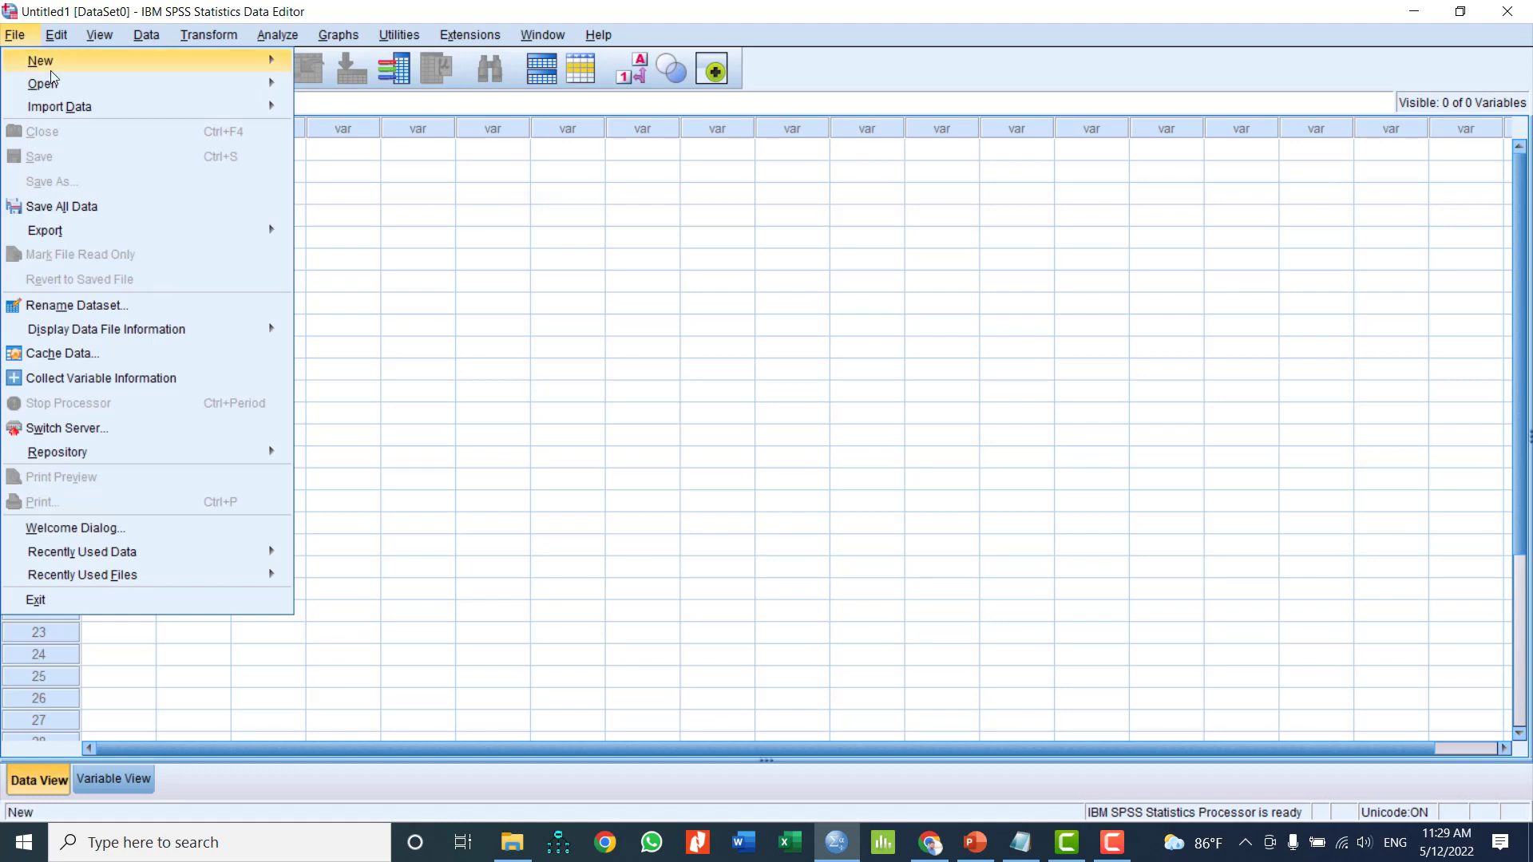
Start a text data import and switch the file browser to Local Disk (C:)
{"action": "mouse_move", "coordinate": [198, 118]}
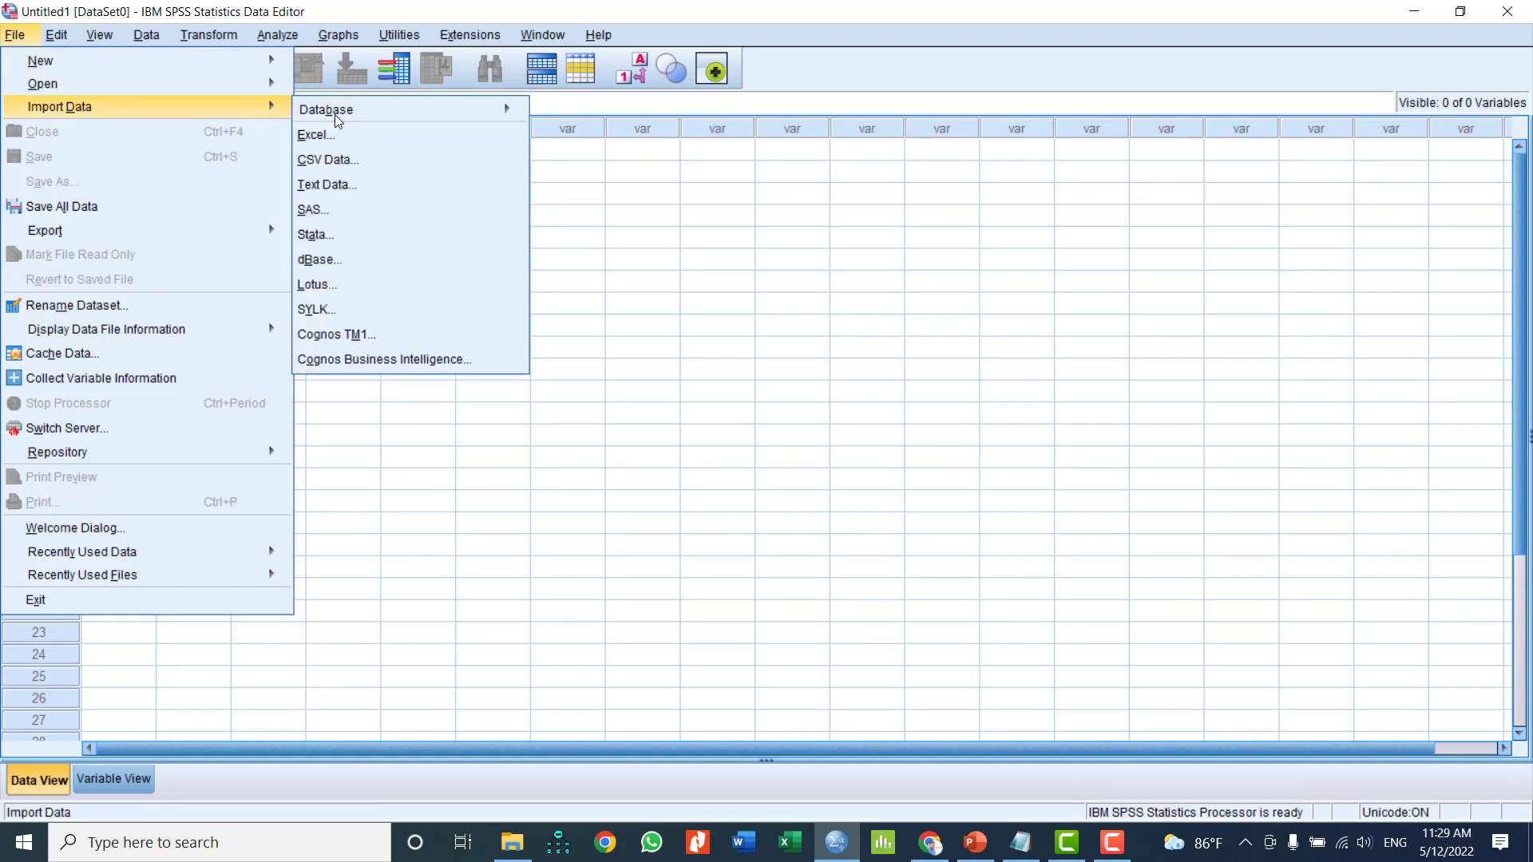
{"action": "left_click", "coordinate": [354, 185]}
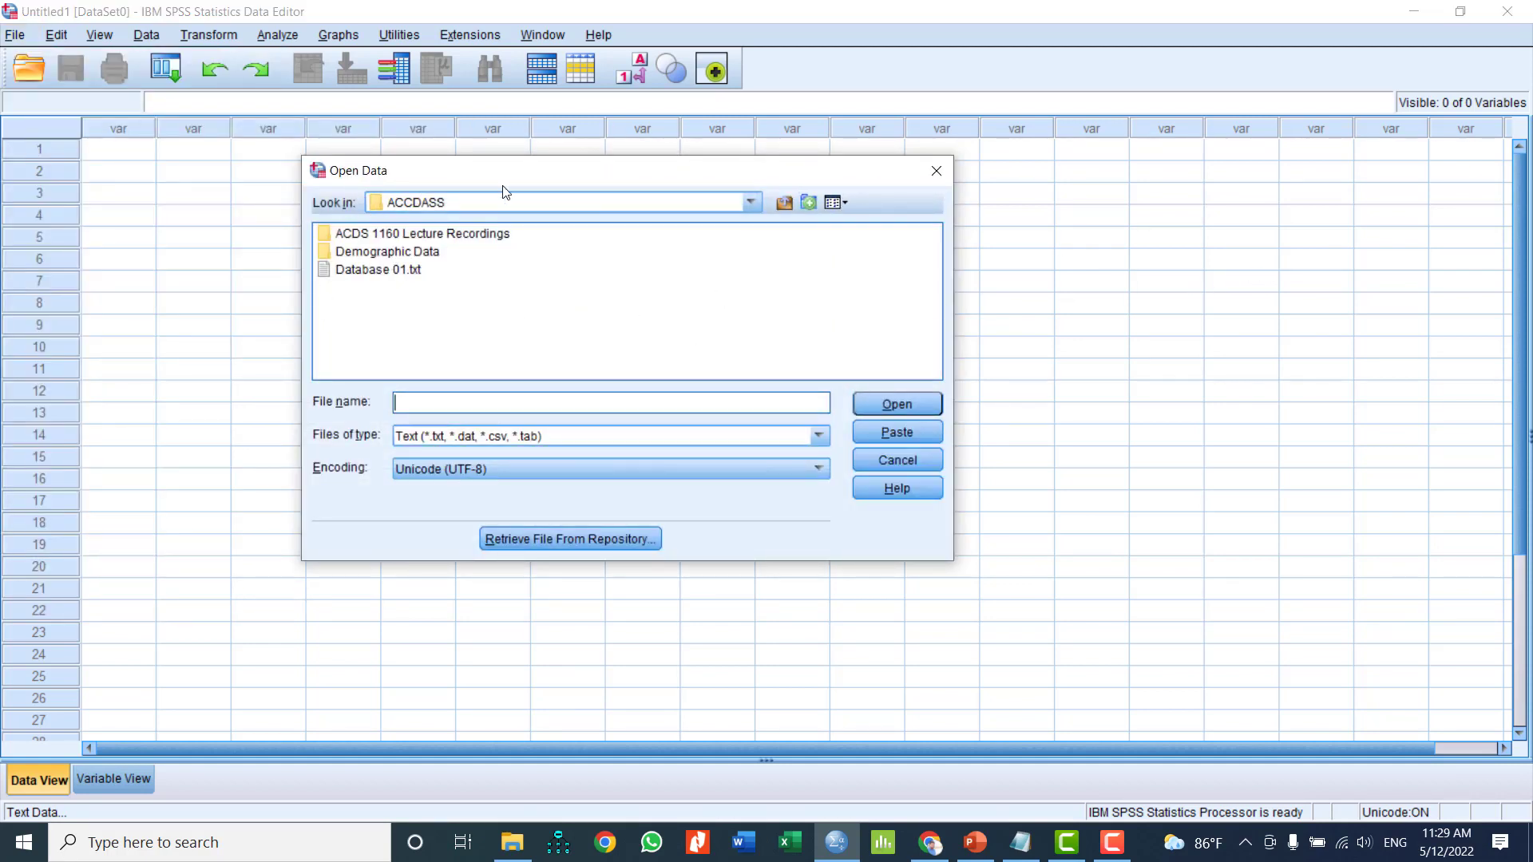
{"action": "left_click", "coordinate": [751, 202]}
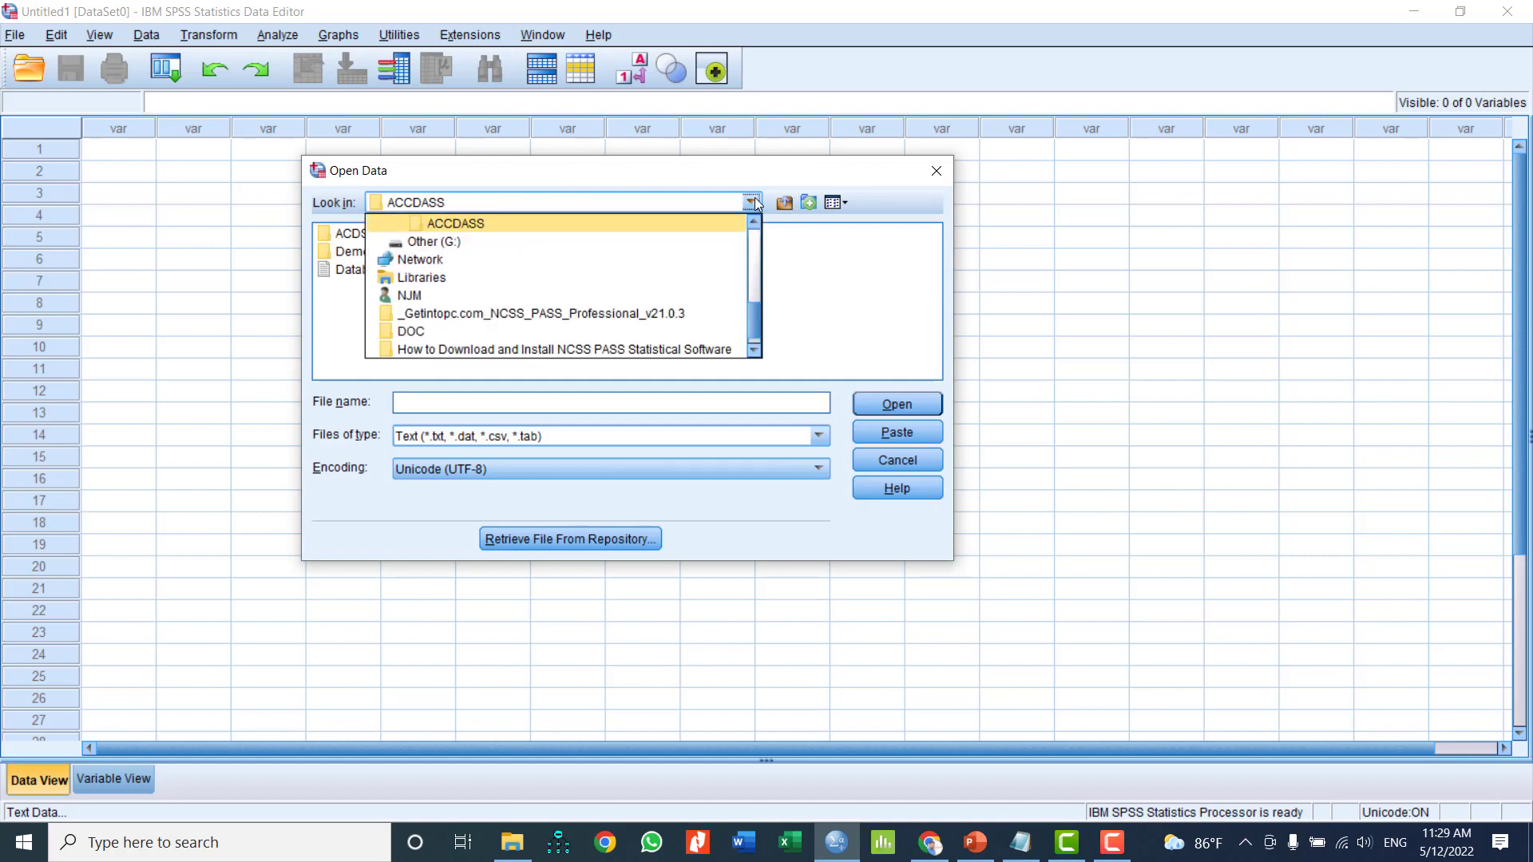
{"action": "scroll", "coordinate": [687, 304], "scroll_direction": "up", "scroll_amount": 2}
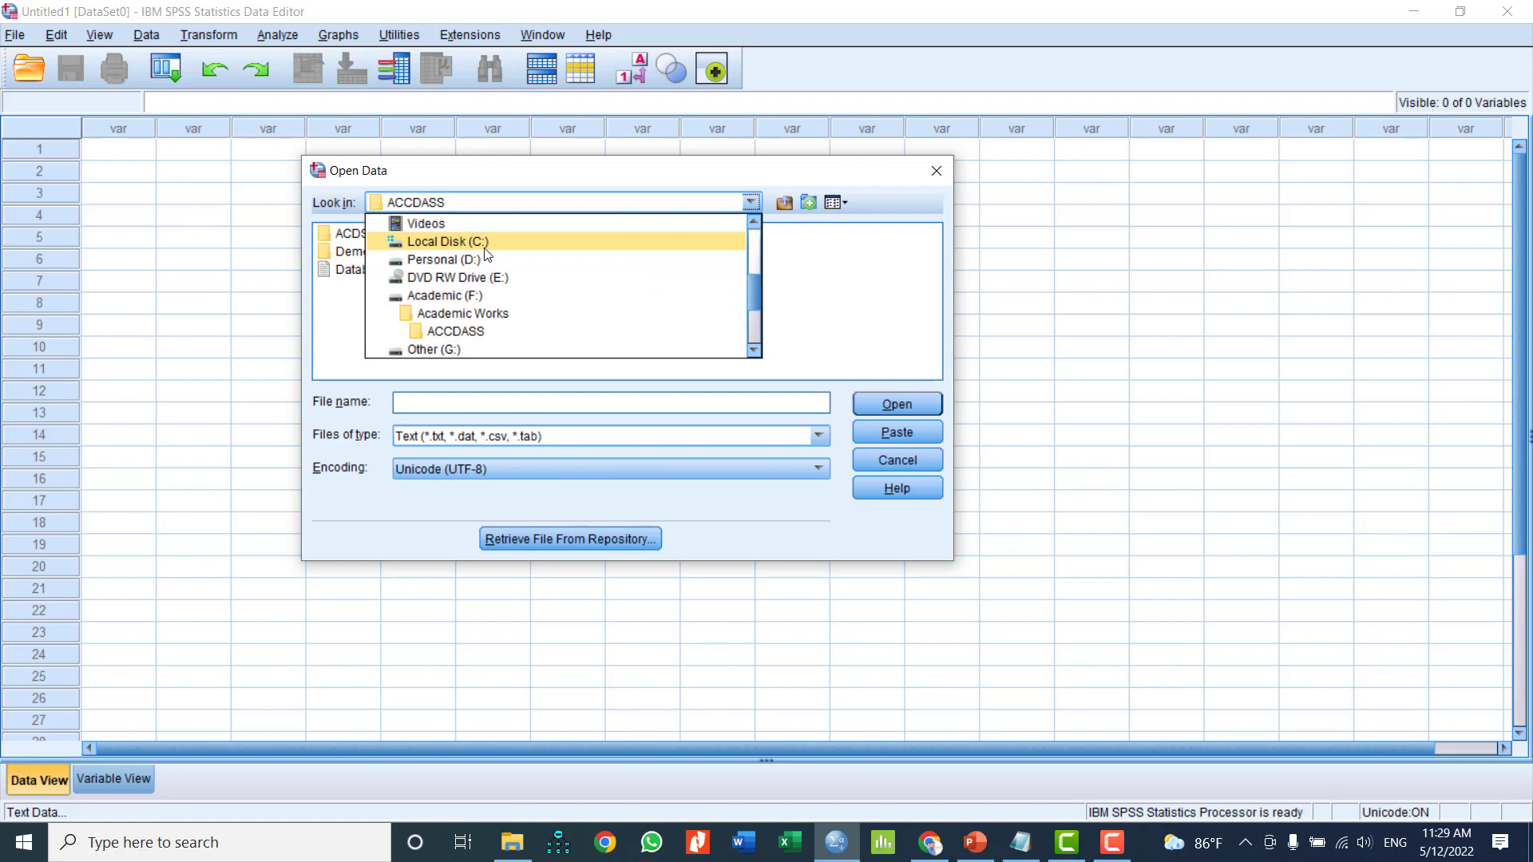
{"action": "left_click", "coordinate": [449, 243]}
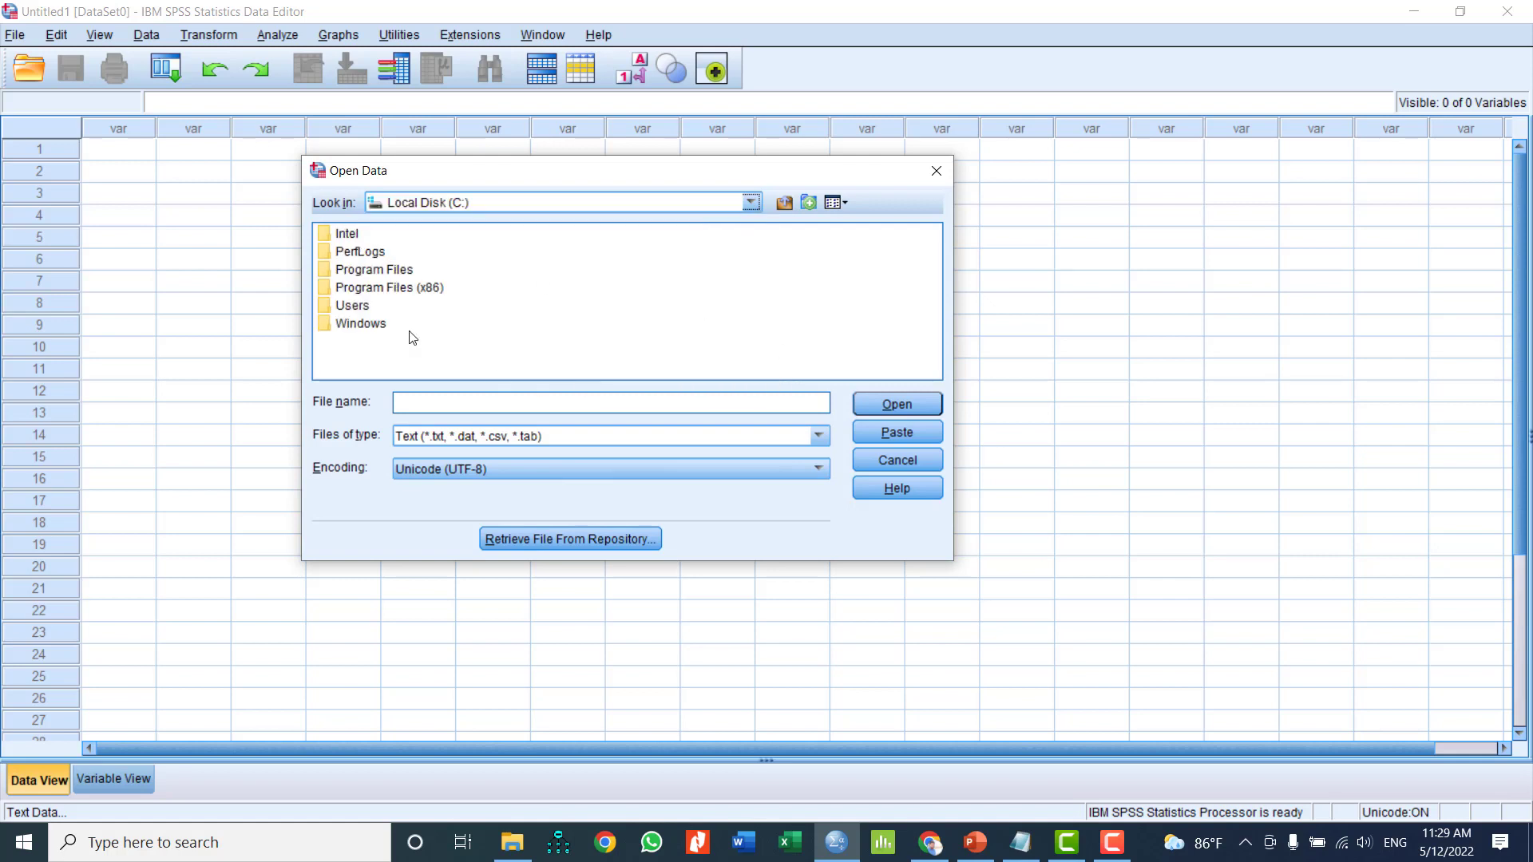
Open demo.txt from Program Files\IBM\SPSS\Statistics\26\Samples\English for import
{"action": "double_click", "coordinate": [385, 272]}
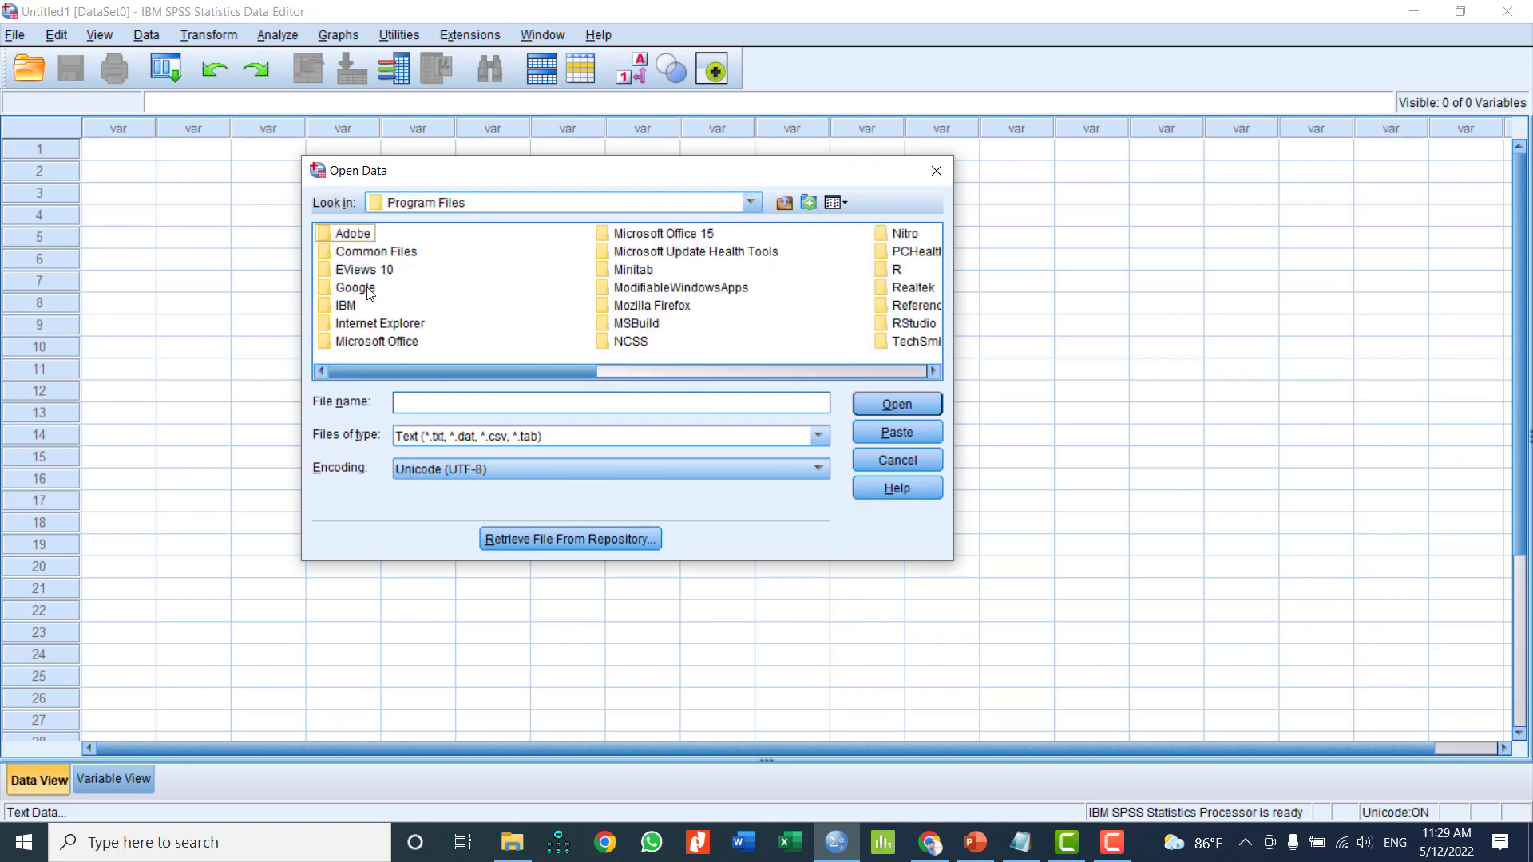
{"action": "double_click", "coordinate": [351, 307]}
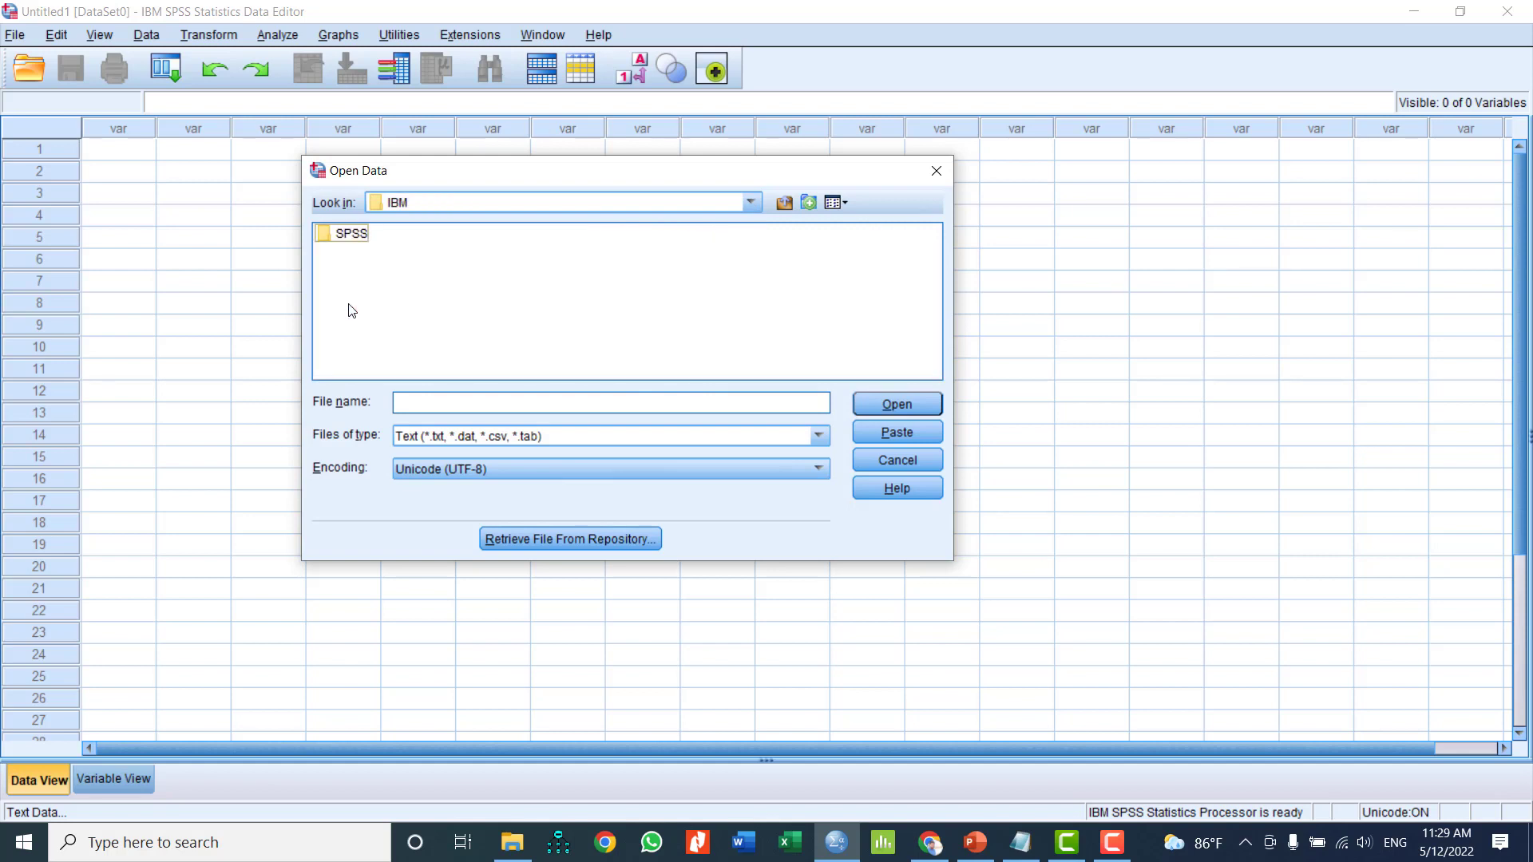
{"action": "left_click", "coordinate": [345, 236]}
{"action": "double_click", "coordinate": [345, 236]}
{"action": "double_click", "coordinate": [345, 237]}
{"action": "double_click", "coordinate": [345, 237]}
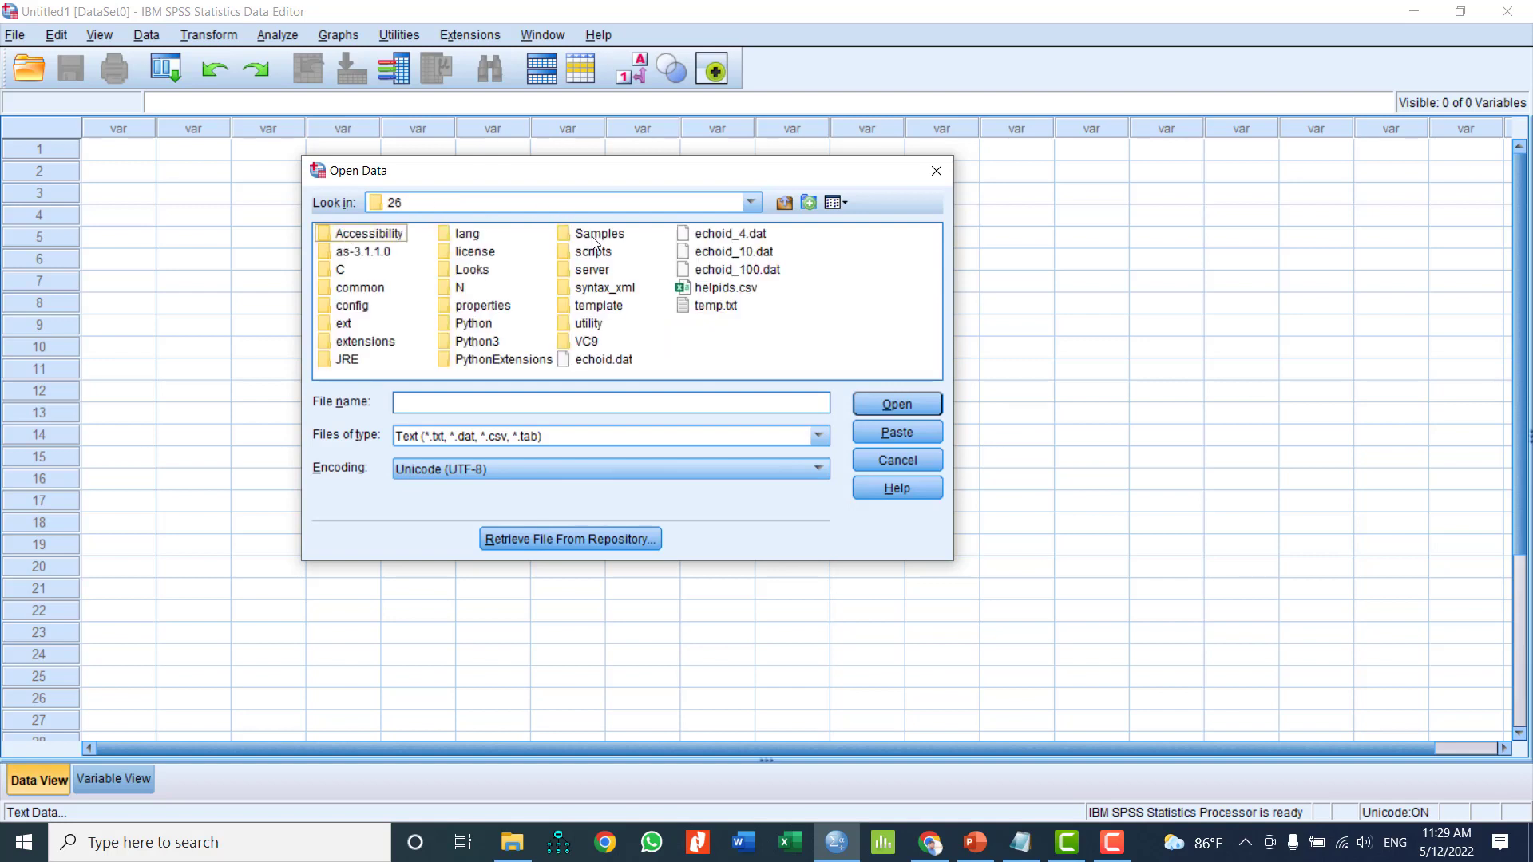
{"action": "double_click", "coordinate": [592, 236]}
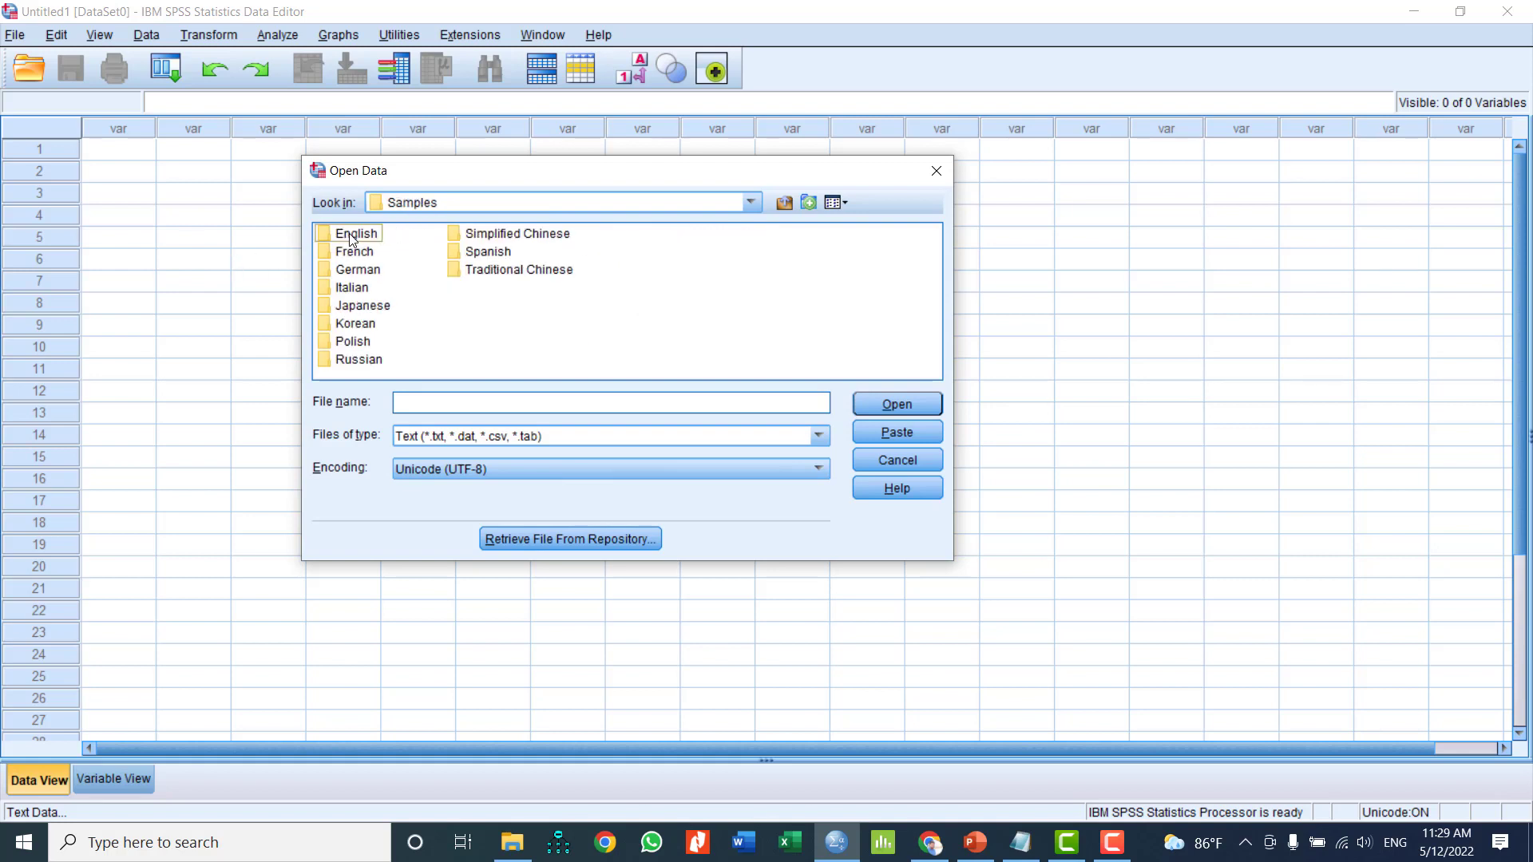
{"action": "double_click", "coordinate": [348, 234]}
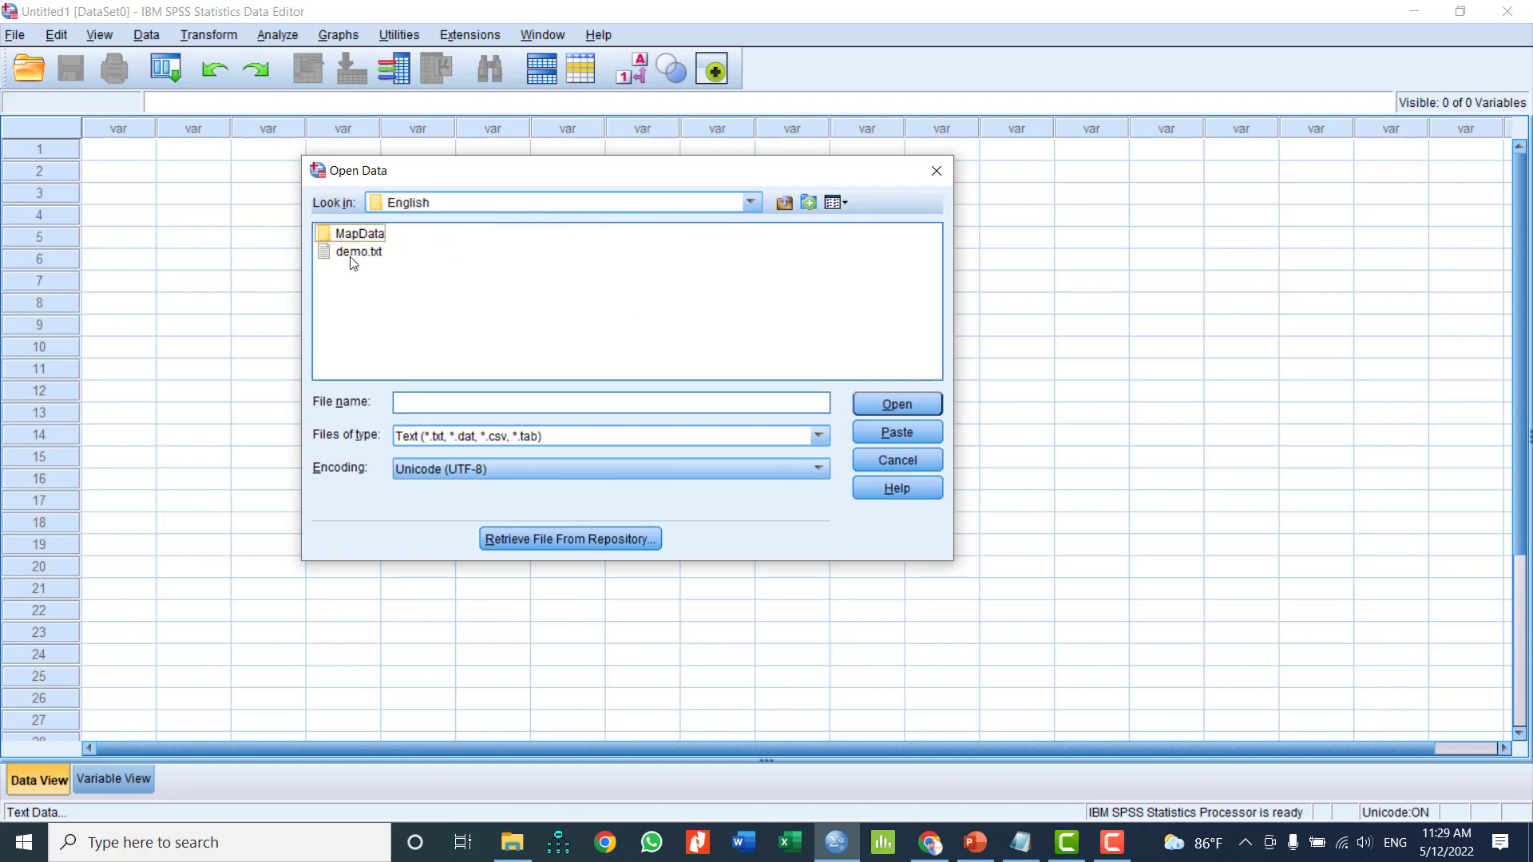
{"action": "left_click", "coordinate": [354, 252]}
{"action": "left_click", "coordinate": [878, 405]}
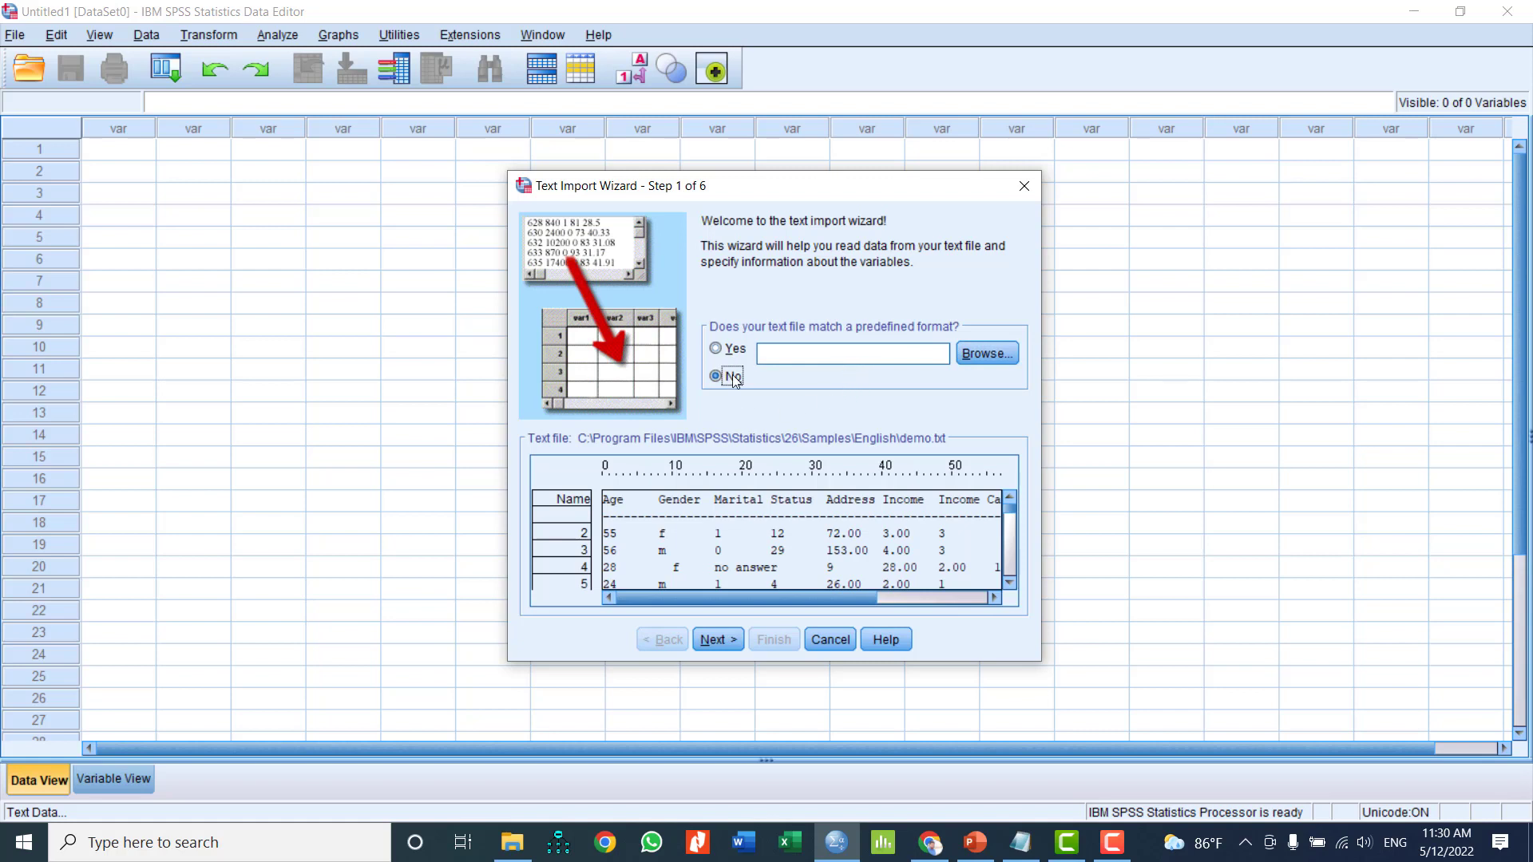
Accept no predefined format, delimited variables with names on line 1, and all cases imported from line 2, one per line
{"action": "left_click", "coordinate": [722, 637]}
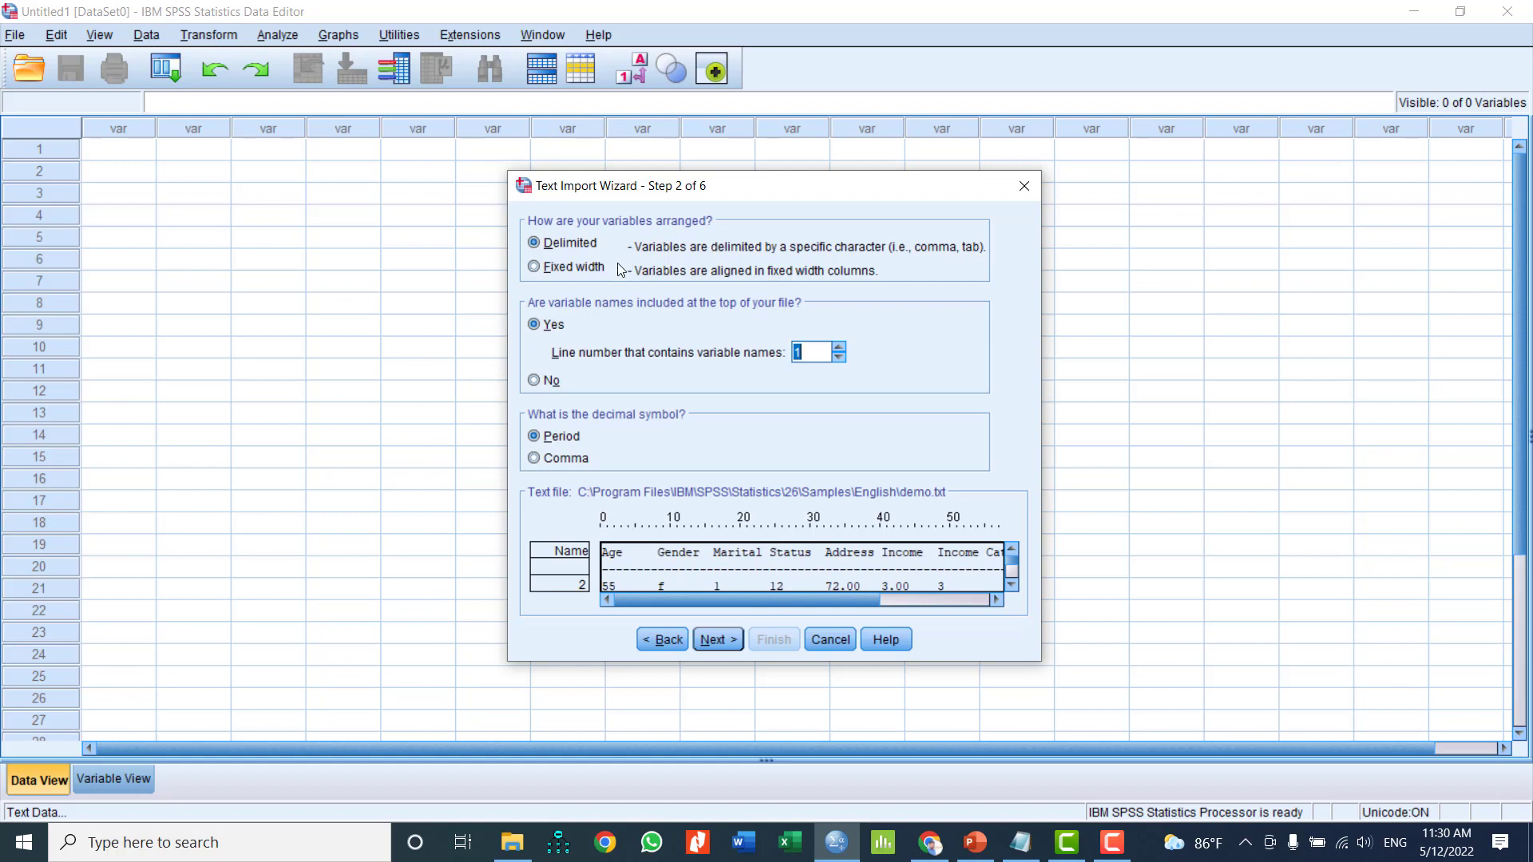
{"action": "left_click", "coordinate": [723, 636]}
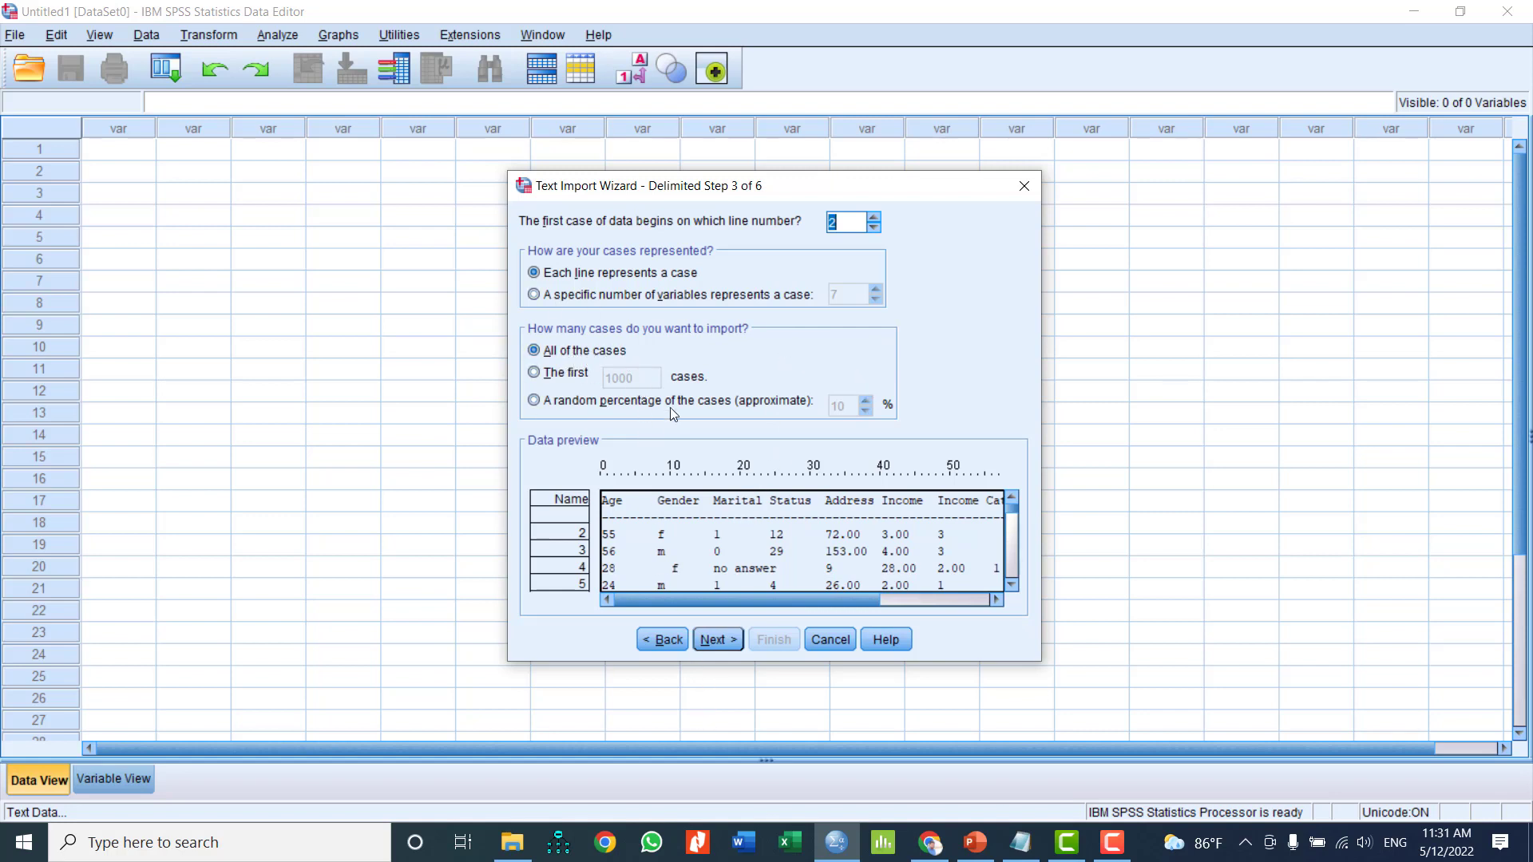
{"action": "left_click", "coordinate": [721, 640]}
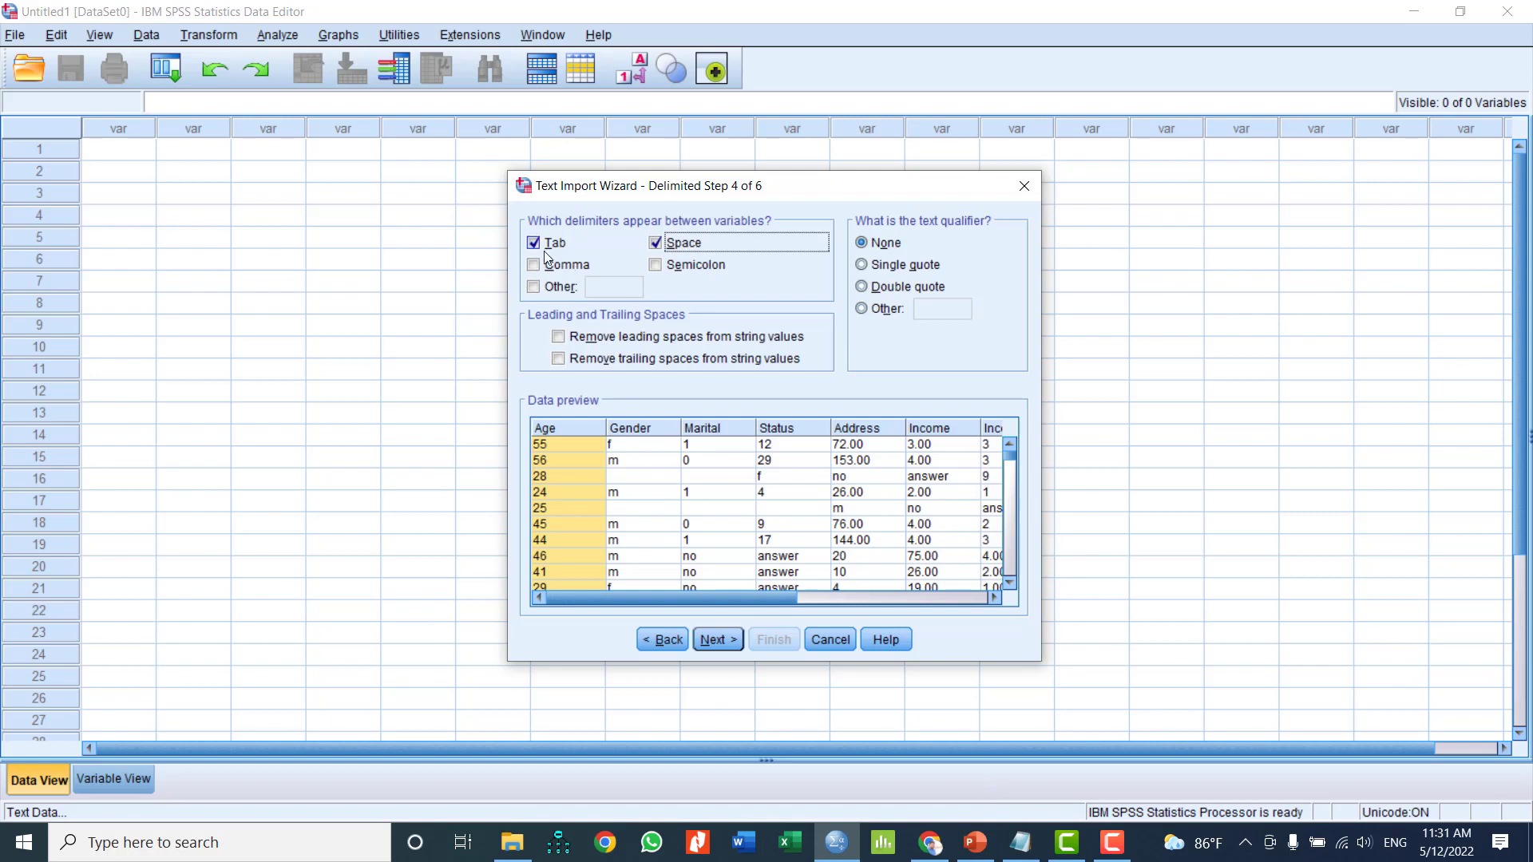
Compare the data preview with and without the Space delimiter, leaving only Tab as the delimiter
{"action": "left_click", "coordinate": [701, 250]}
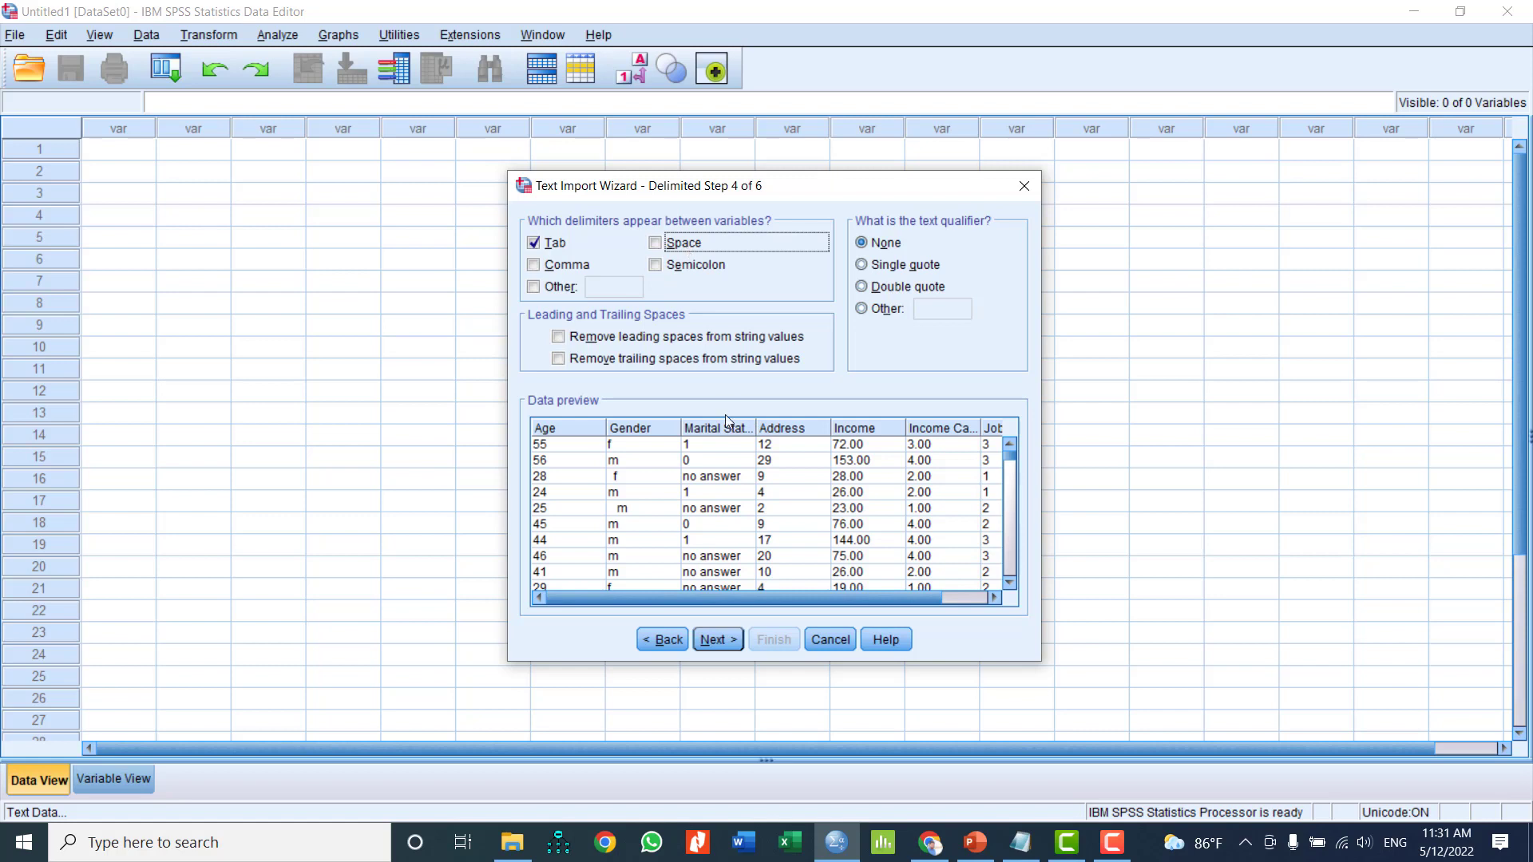
{"action": "left_click", "coordinate": [693, 246]}
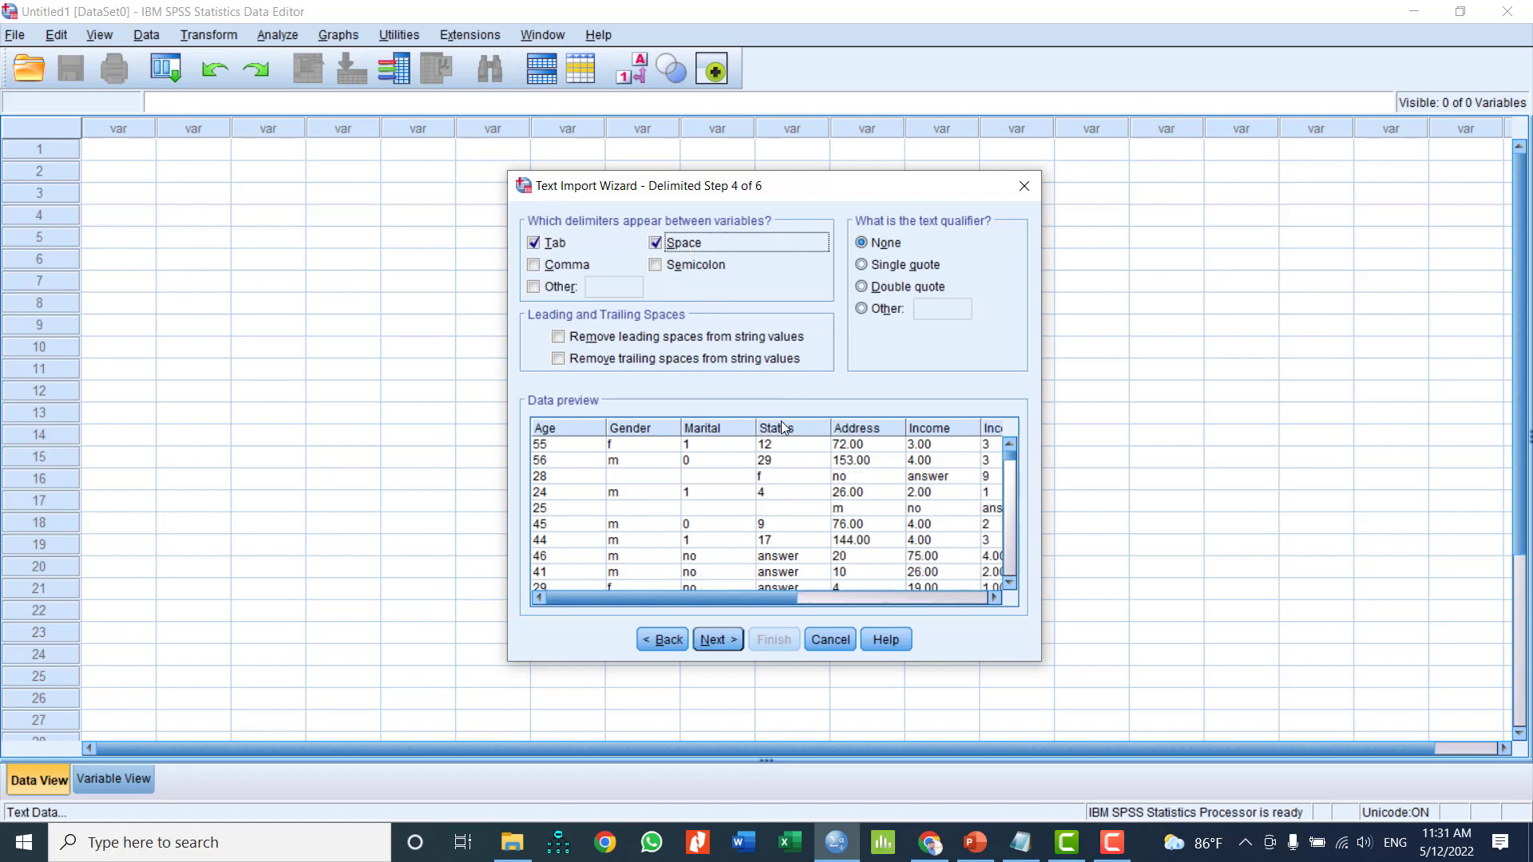
{"action": "left_click", "coordinate": [658, 244]}
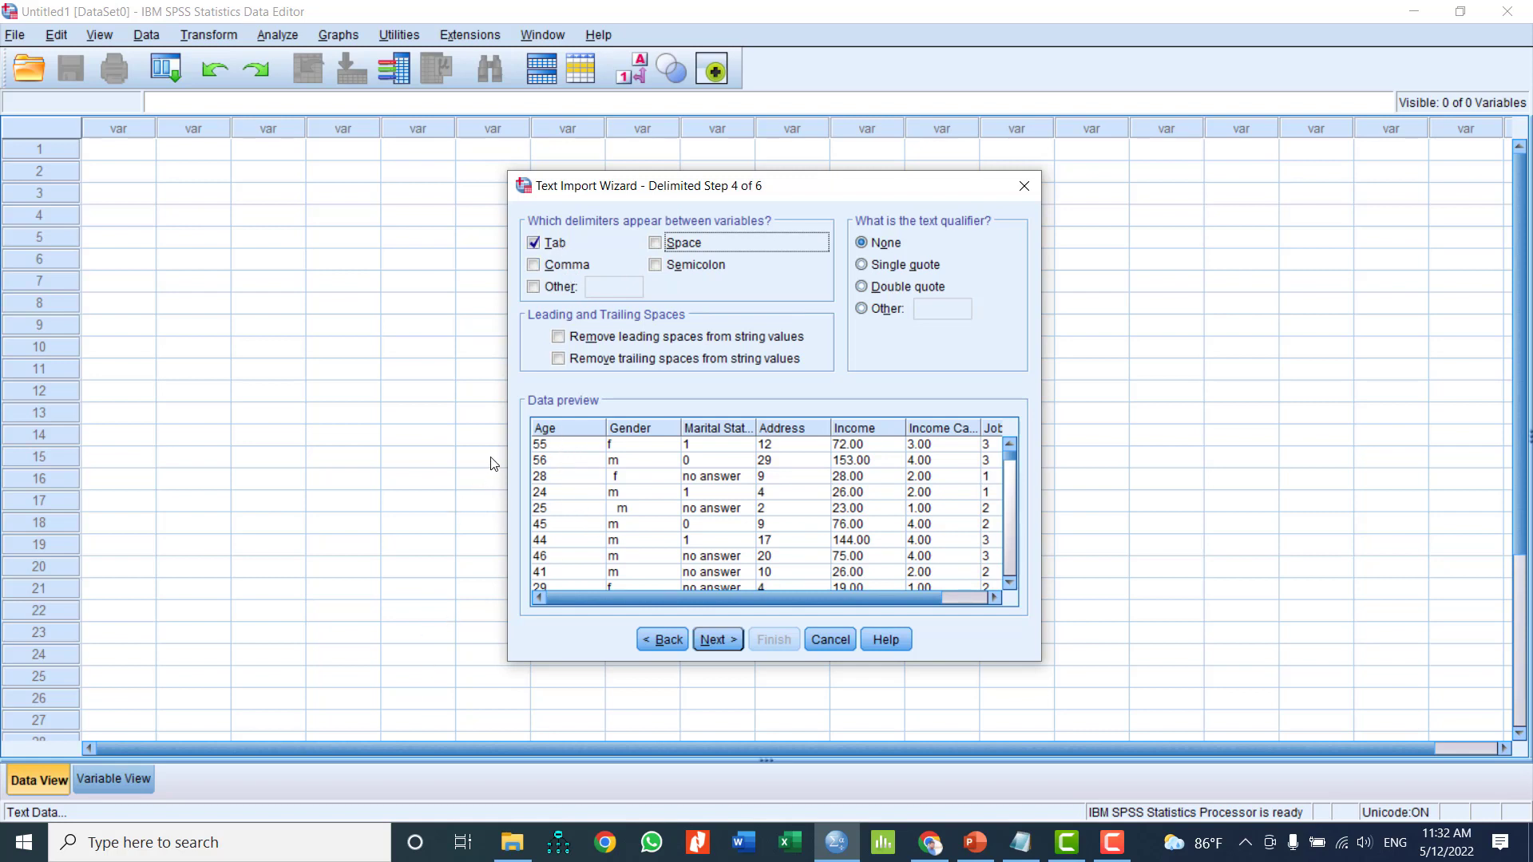
Switch to Database 01 in Notepad and examine the gaps between the first row's values, then return to the import wizard
{"action": "left_click", "coordinate": [1021, 842]}
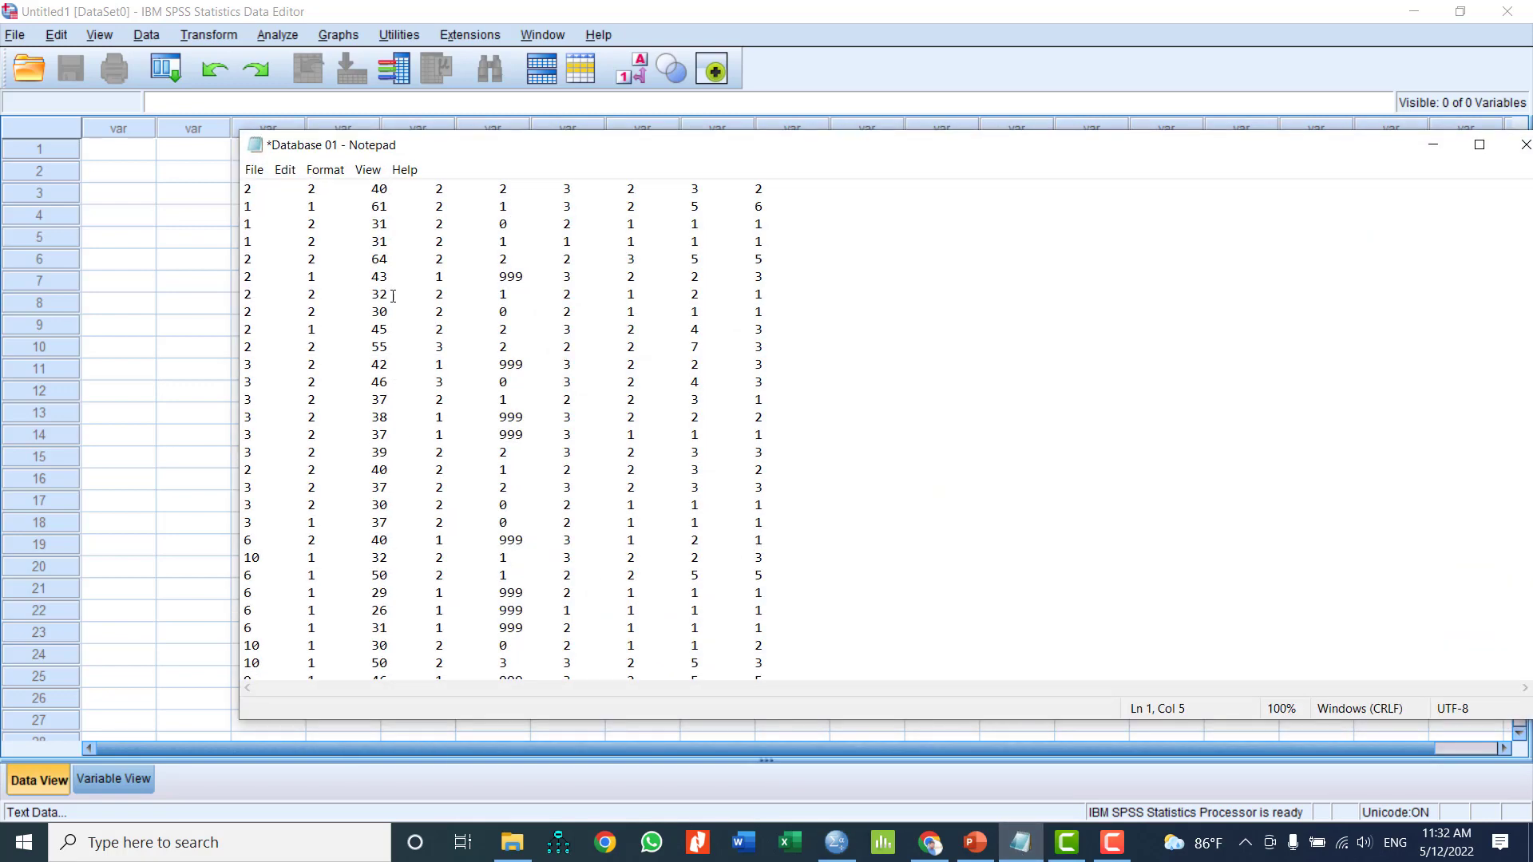
{"action": "scroll", "coordinate": [392, 296], "scroll_direction": "up", "scroll_amount": 10}
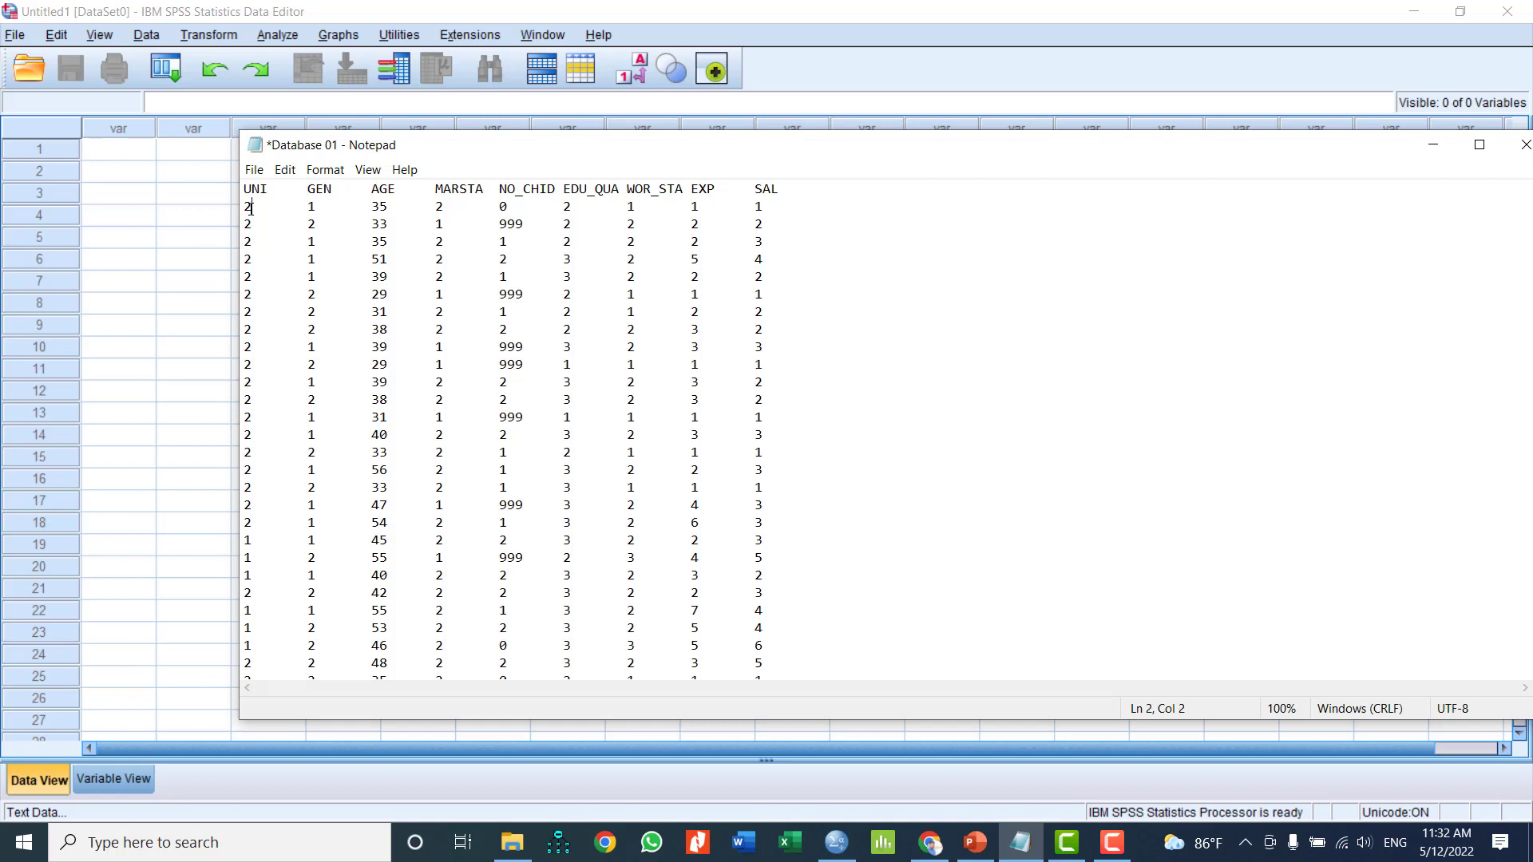
{"action": "left_click_drag", "start_coordinate": [251, 208], "coordinate": [356, 214]}
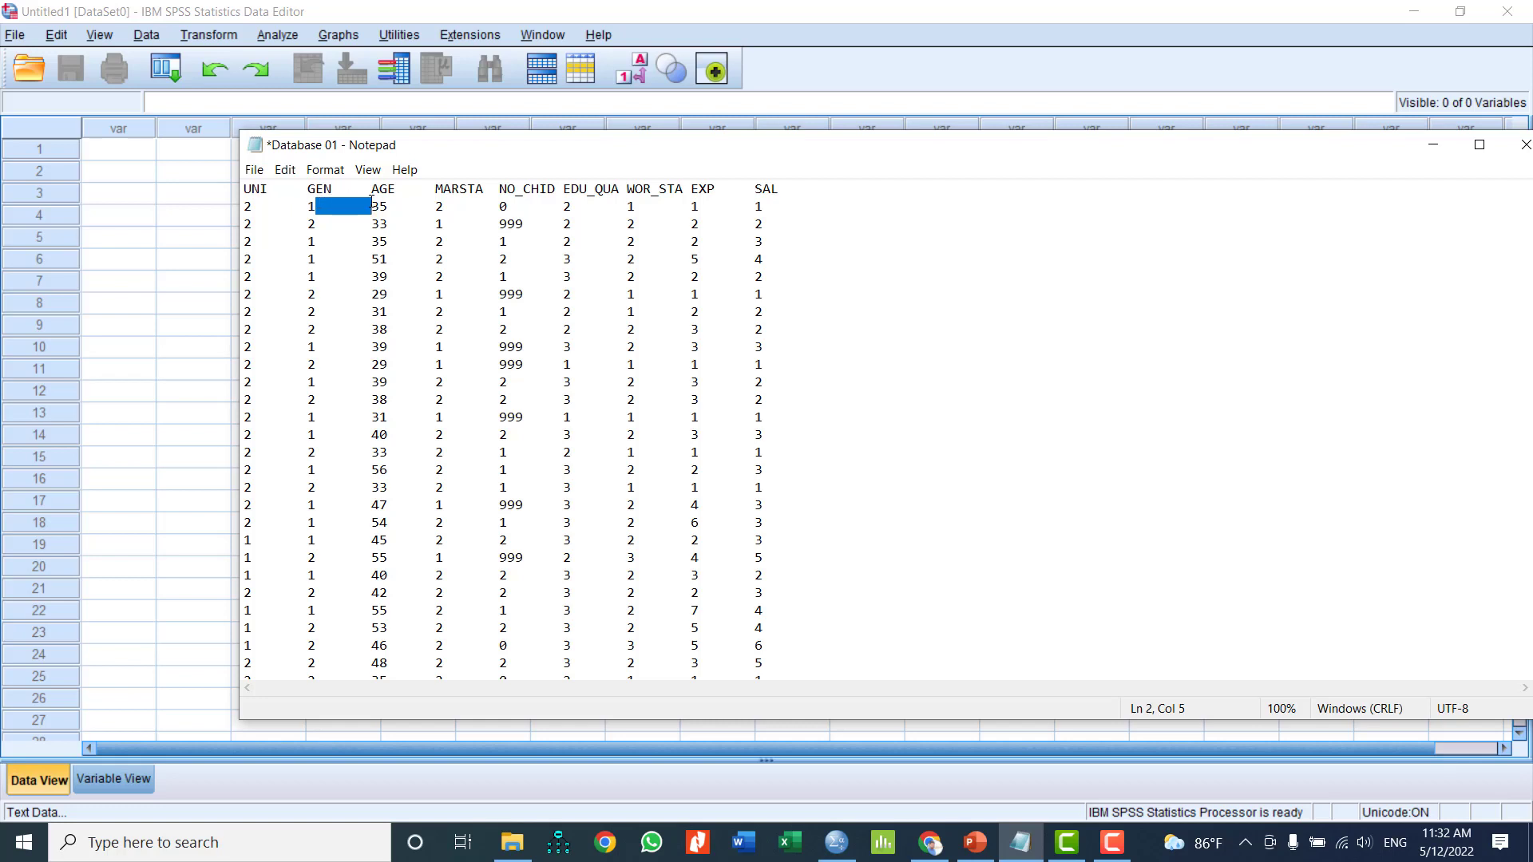
{"action": "left_click_drag", "start_coordinate": [394, 204], "coordinate": [448, 208]}
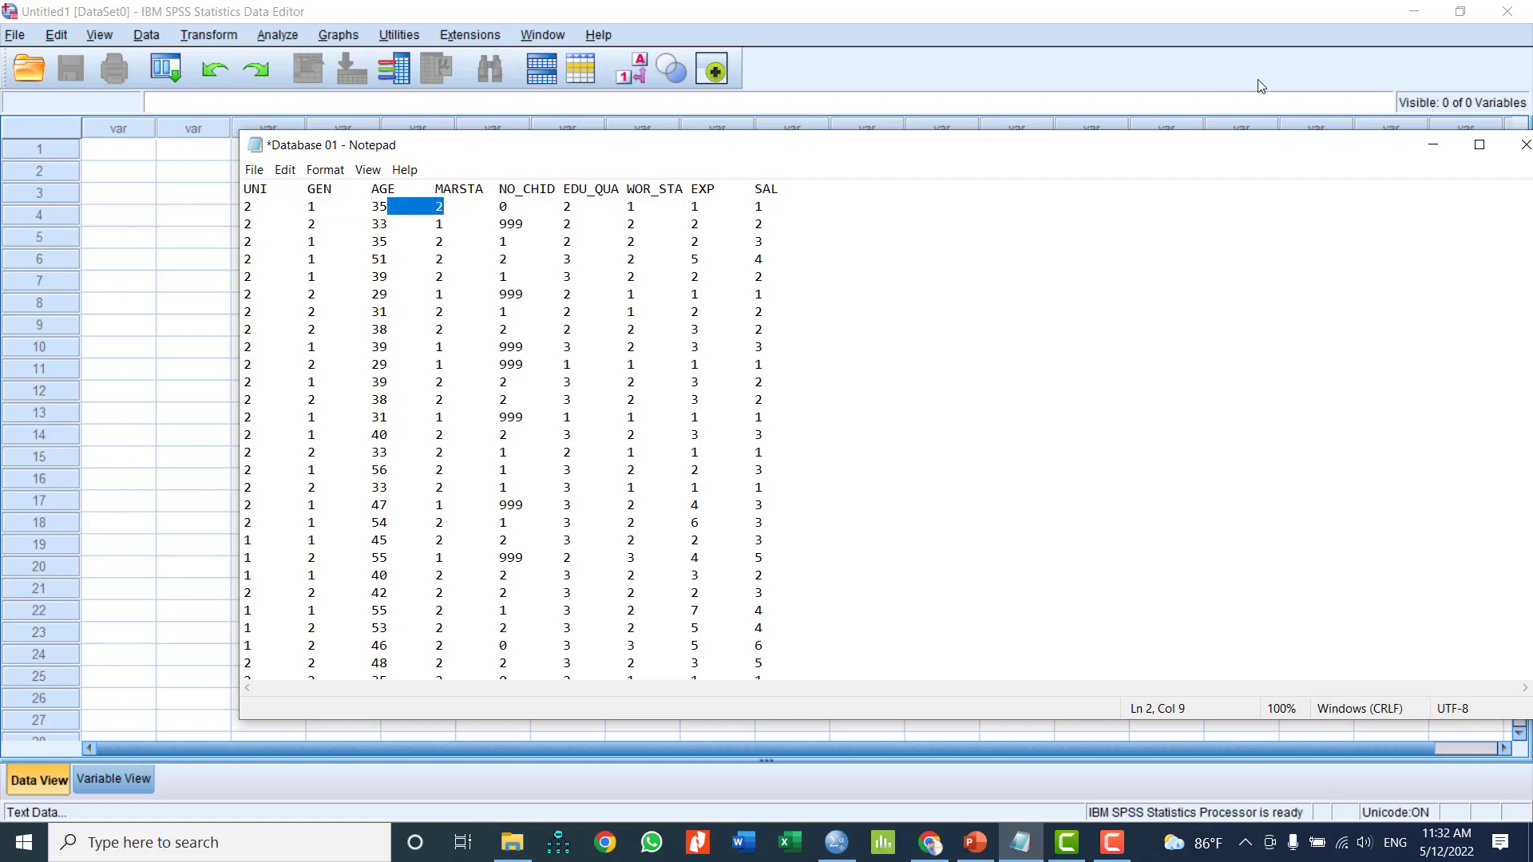
{"action": "left_click", "coordinate": [1434, 144]}
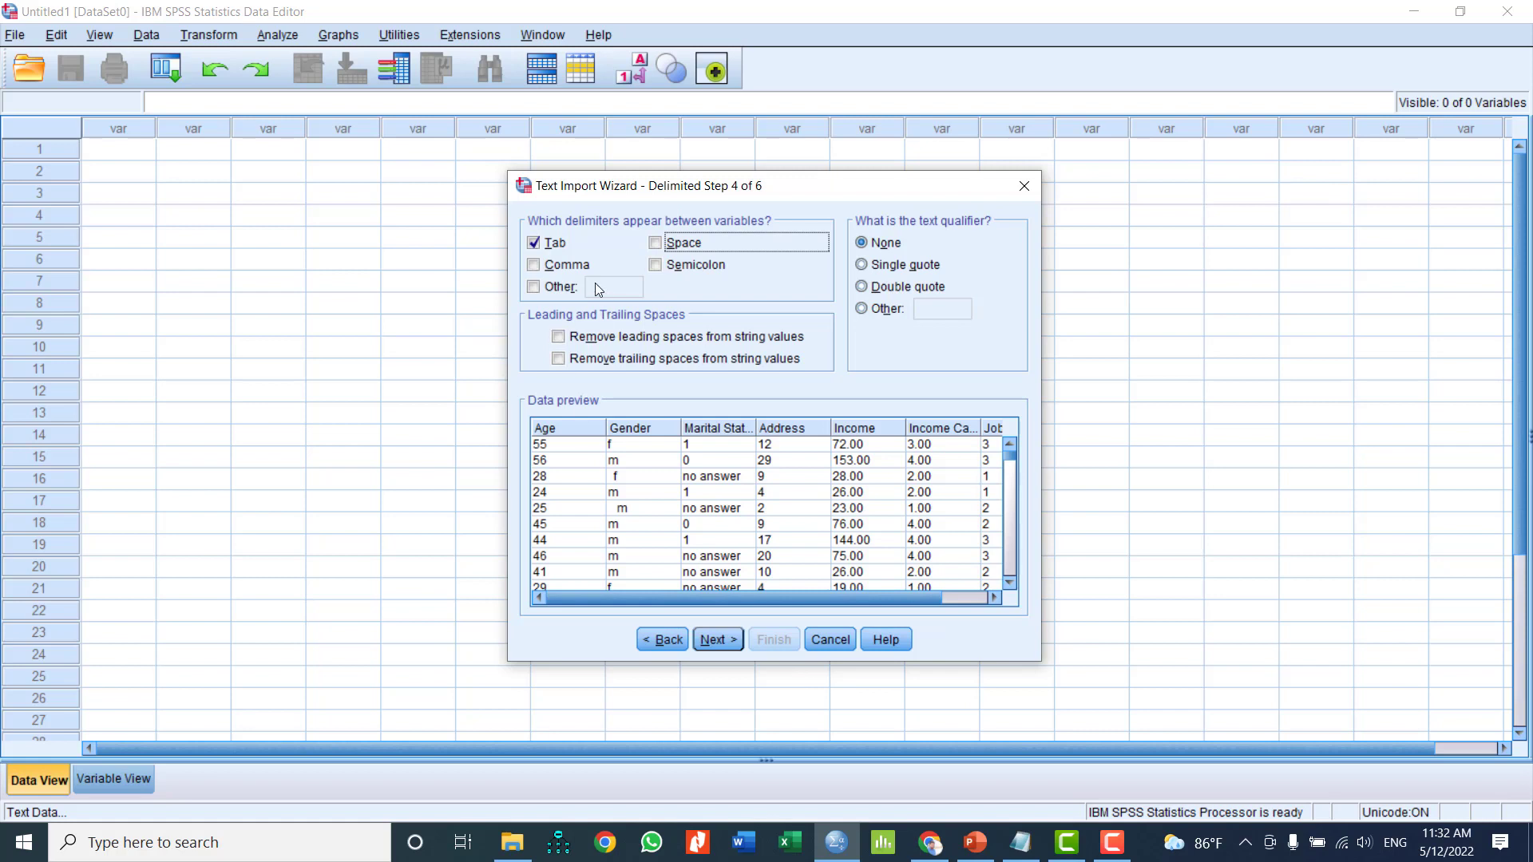
Try Space alone, Comma alone, and Tab with Space as delimiters in the data preview, then restore Tab only
{"action": "left_click", "coordinate": [549, 243]}
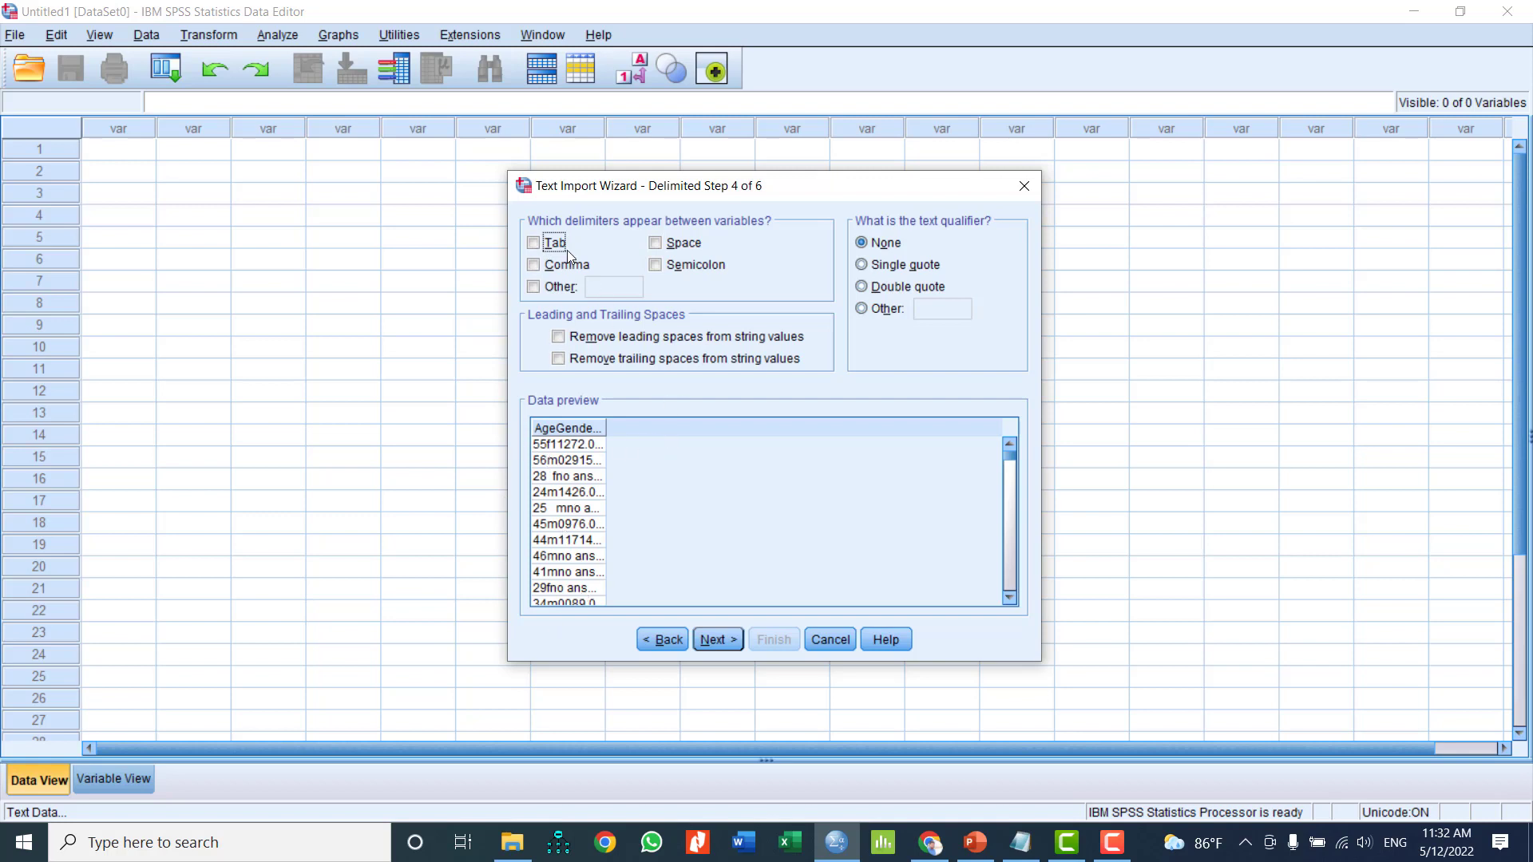
{"action": "left_click", "coordinate": [657, 244]}
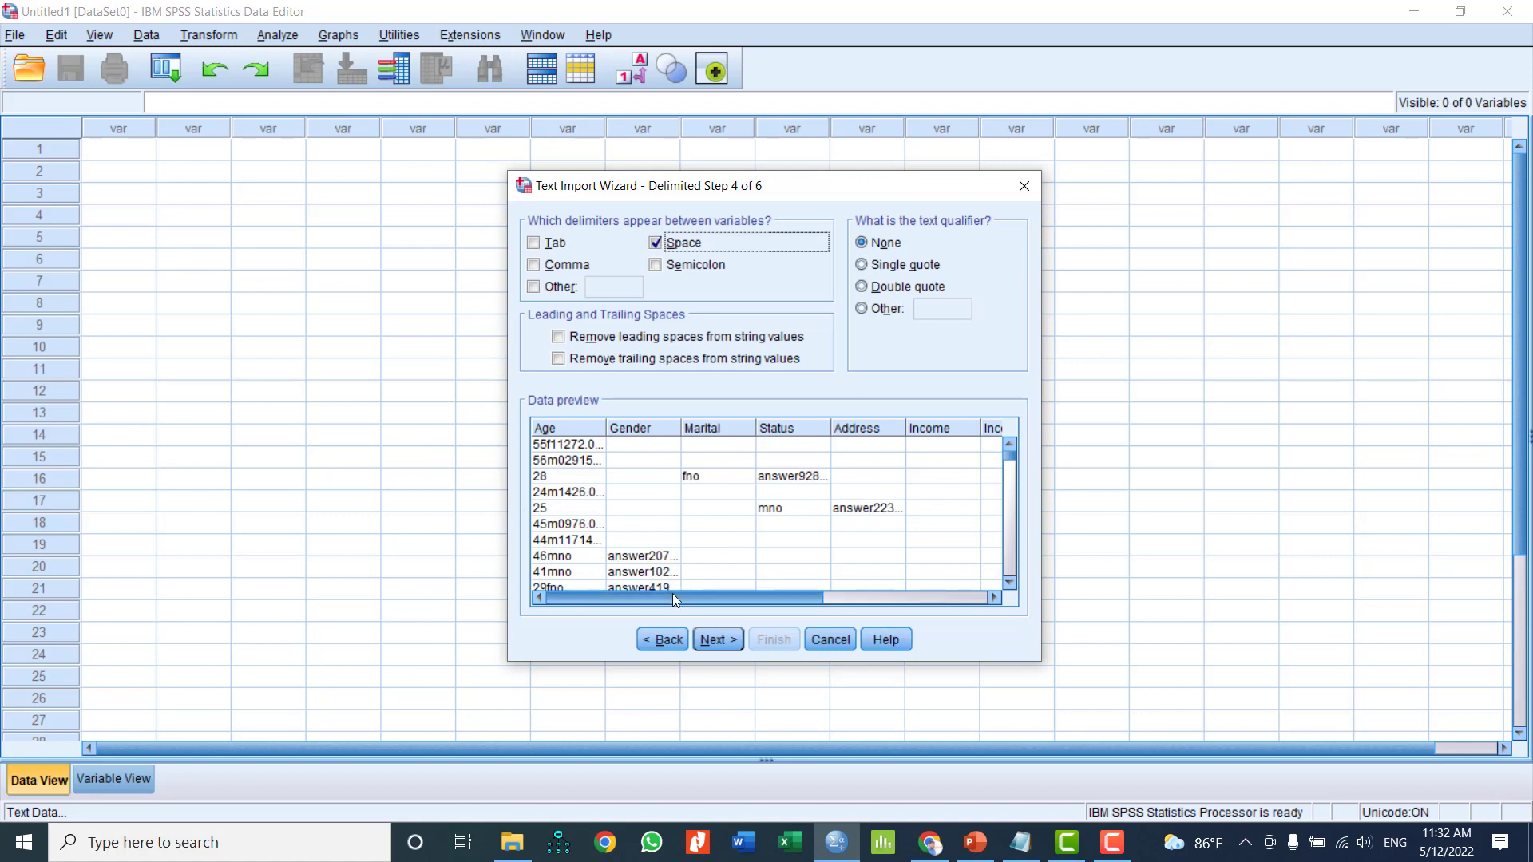
{"action": "left_click", "coordinate": [656, 243]}
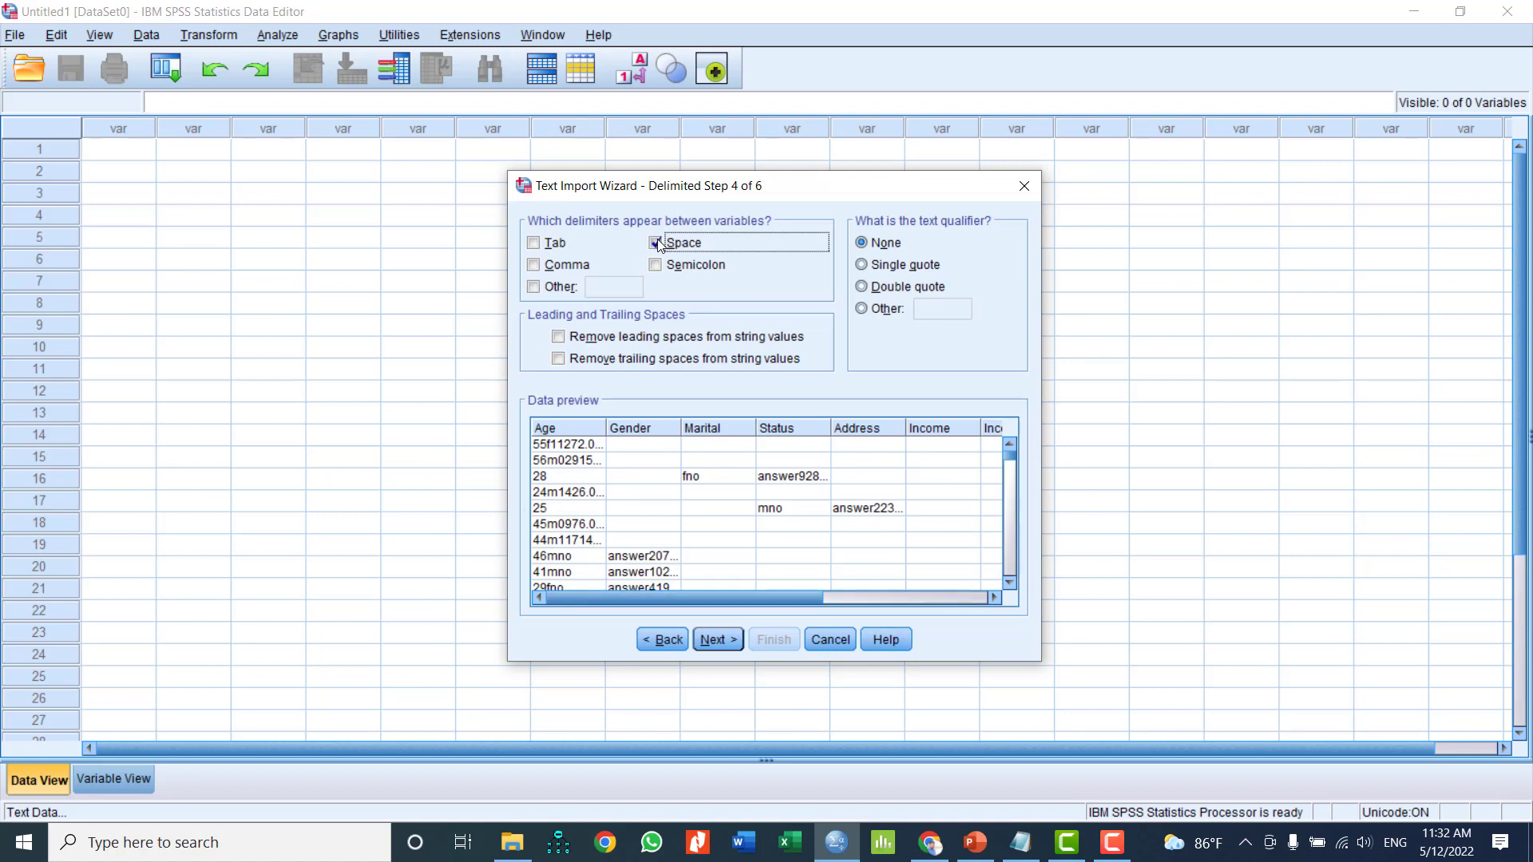
{"action": "left_click", "coordinate": [553, 244]}
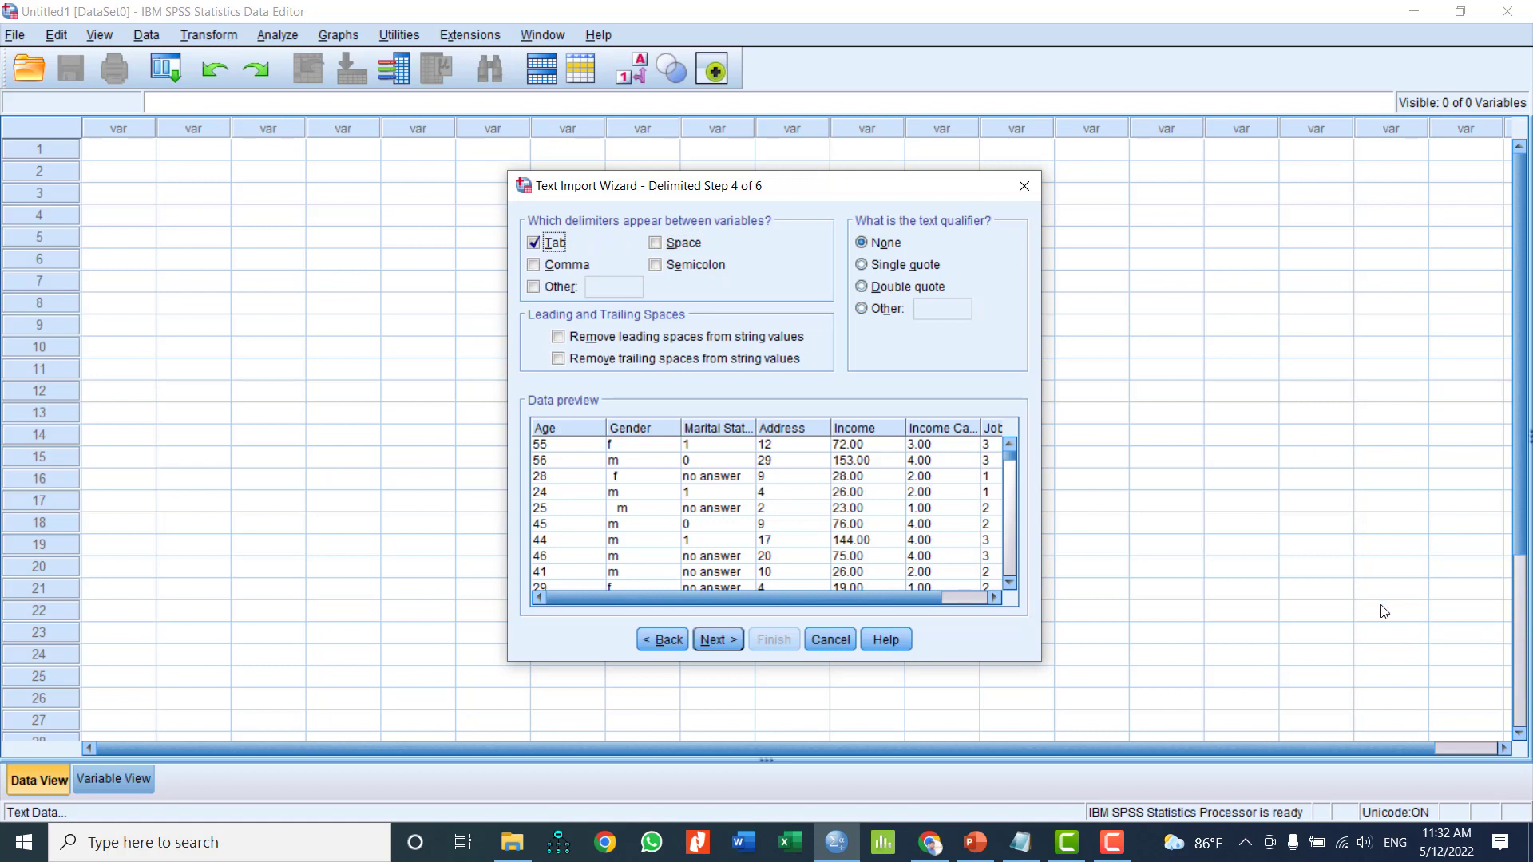
{"action": "left_click", "coordinate": [548, 251]}
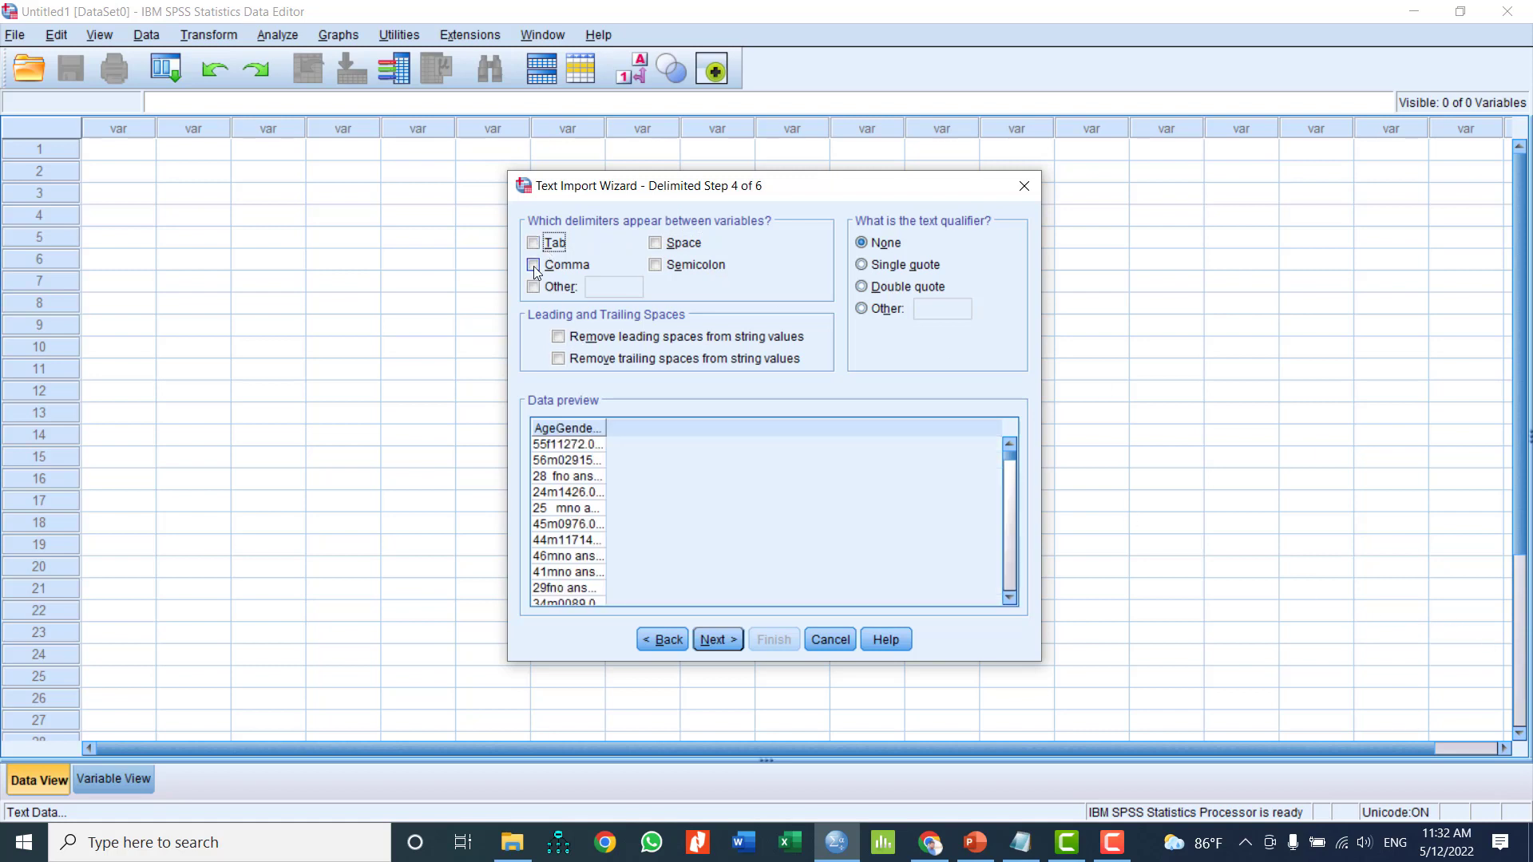
{"action": "left_click", "coordinate": [534, 266]}
{"action": "left_click", "coordinate": [533, 264]}
{"action": "left_click", "coordinate": [533, 243]}
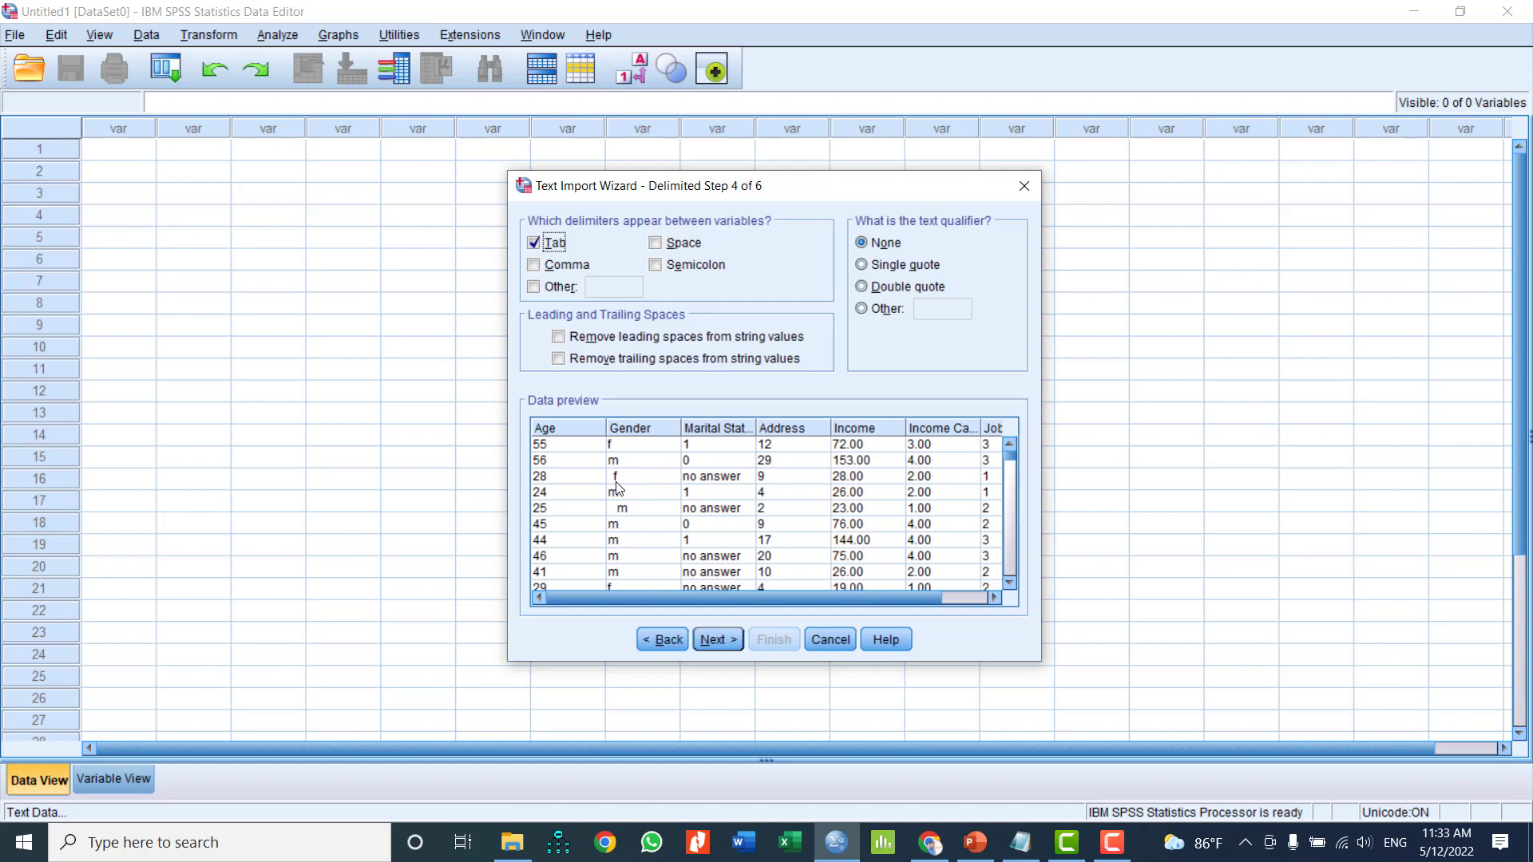
{"action": "left_click", "coordinate": [657, 243]}
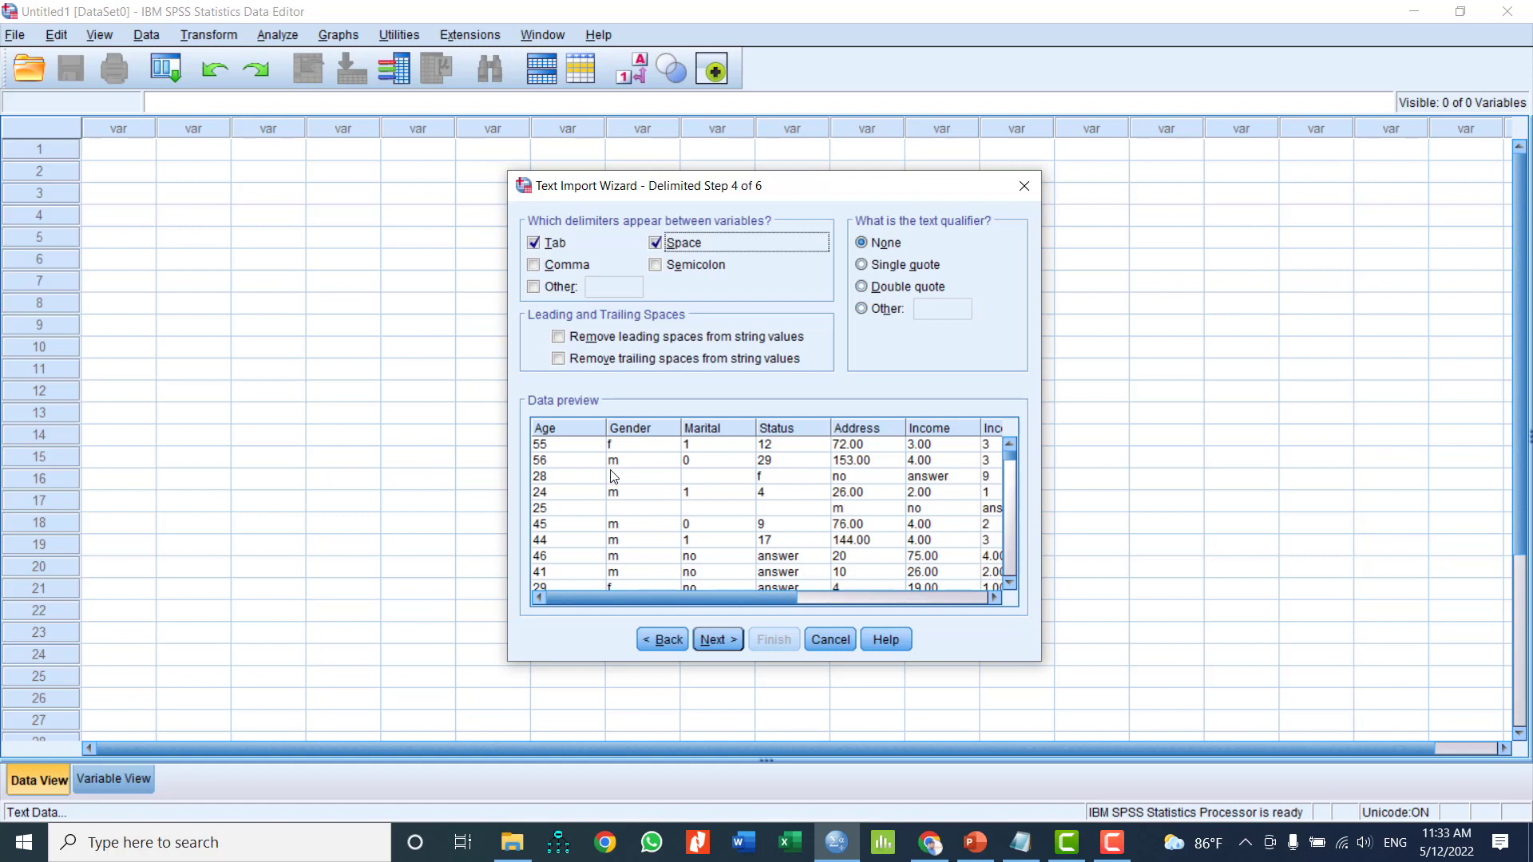
{"action": "left_click", "coordinate": [657, 243]}
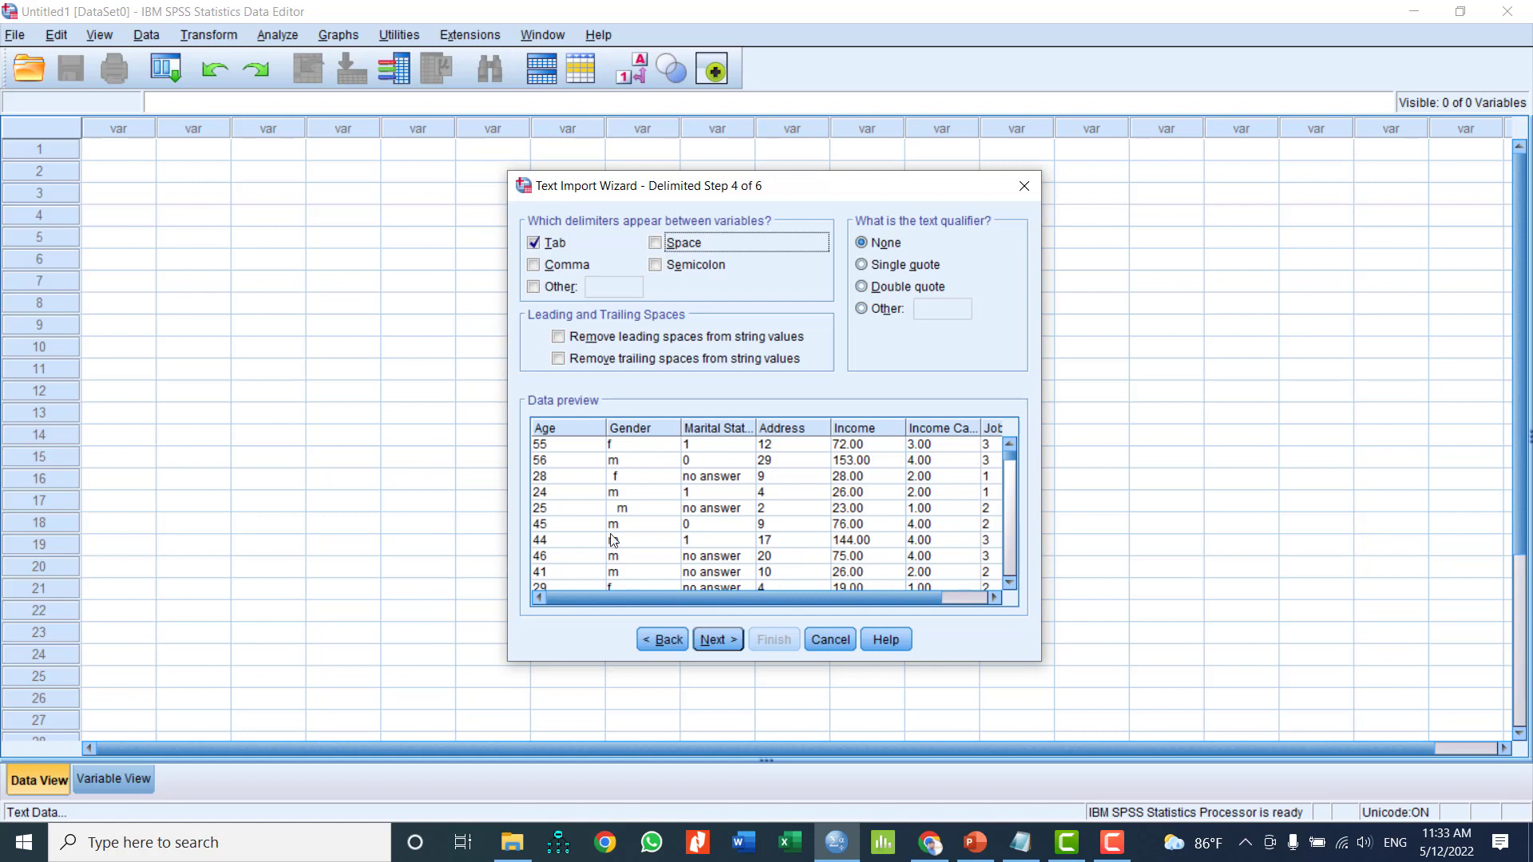
Enable removal of leading spaces from string values and continue to the variable specifications, dismissing the variable-name notice
{"action": "left_click", "coordinate": [558, 337]}
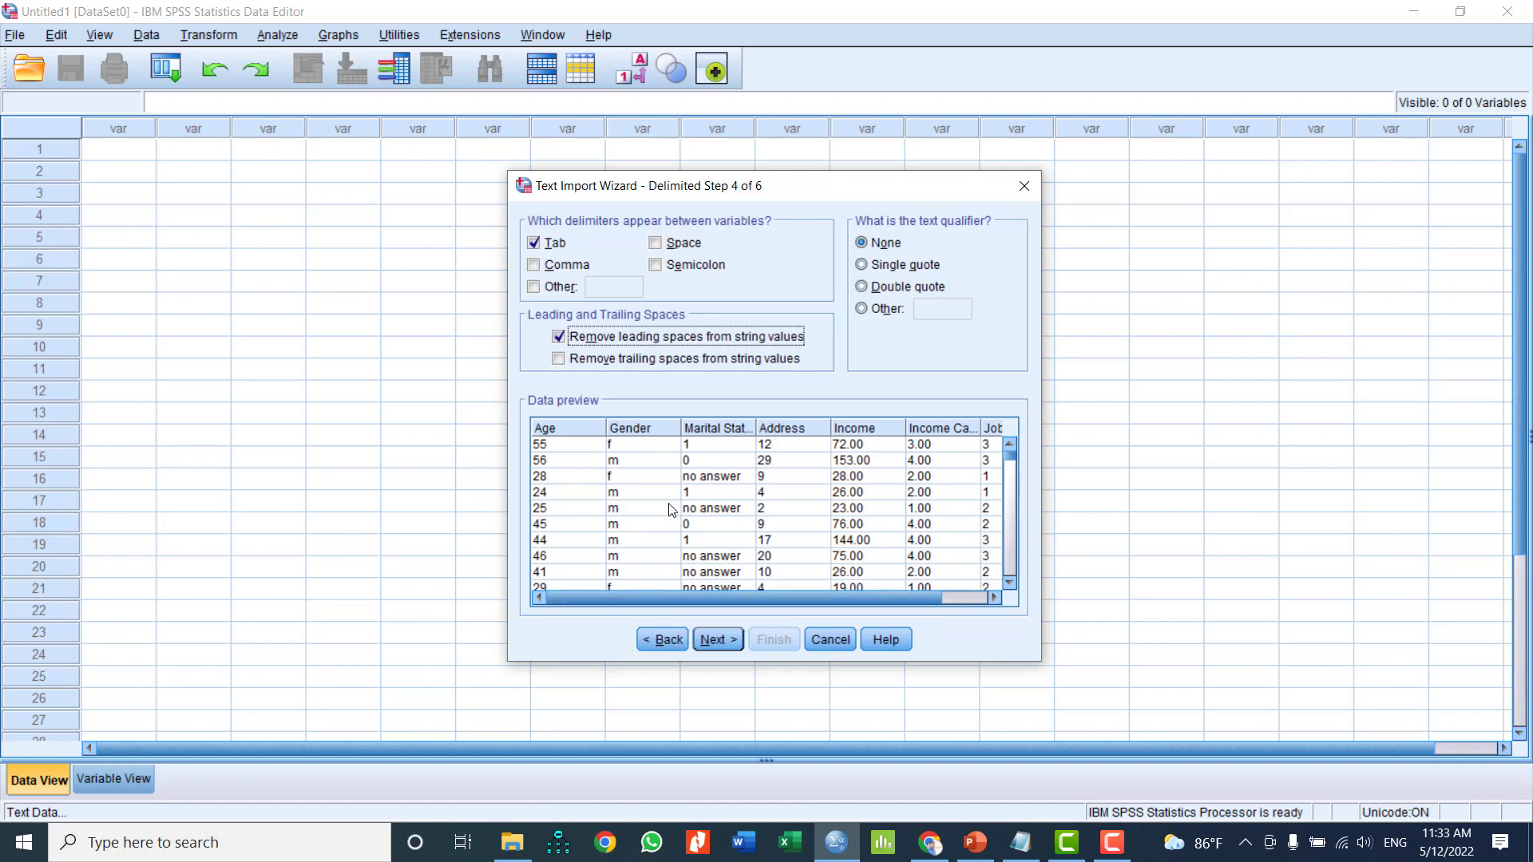
{"action": "left_click", "coordinate": [728, 641]}
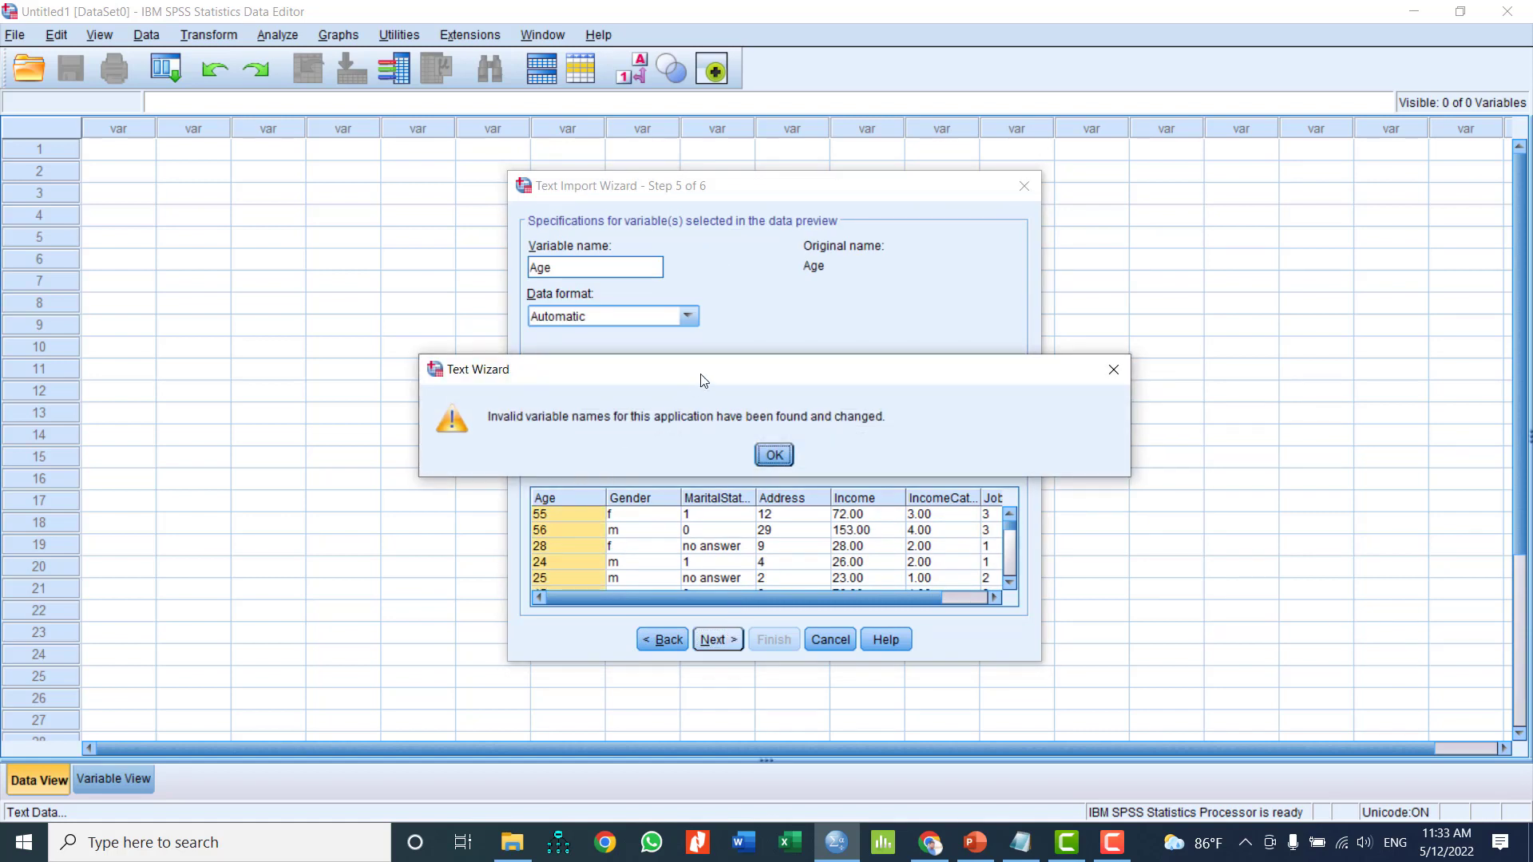
{"action": "left_click_drag", "start_coordinate": [701, 377], "coordinate": [1032, 275]}
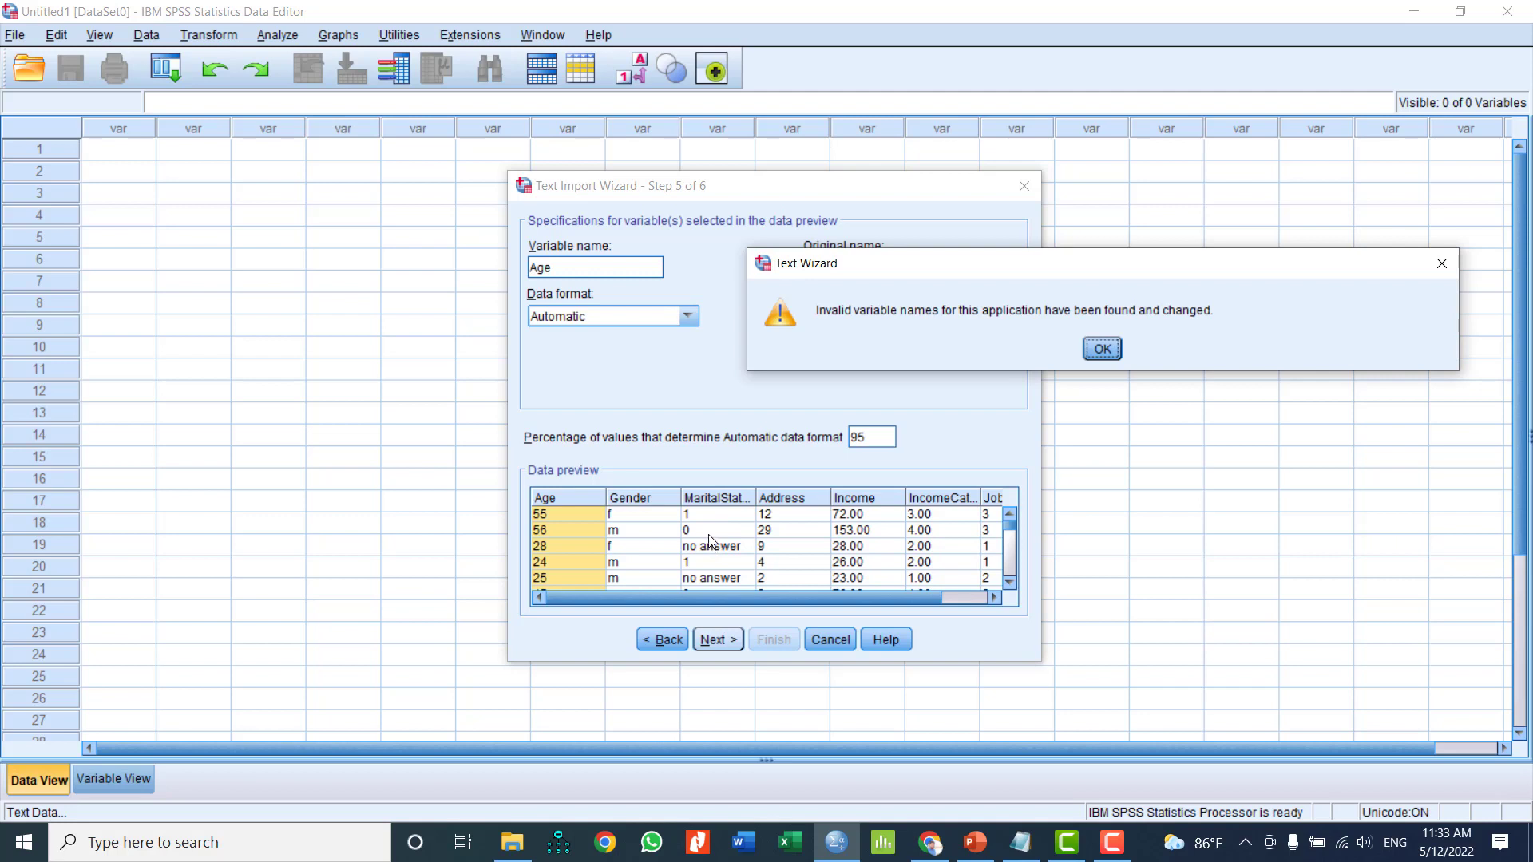
{"action": "left_click", "coordinate": [1100, 350]}
{"action": "left_click", "coordinate": [1100, 350]}
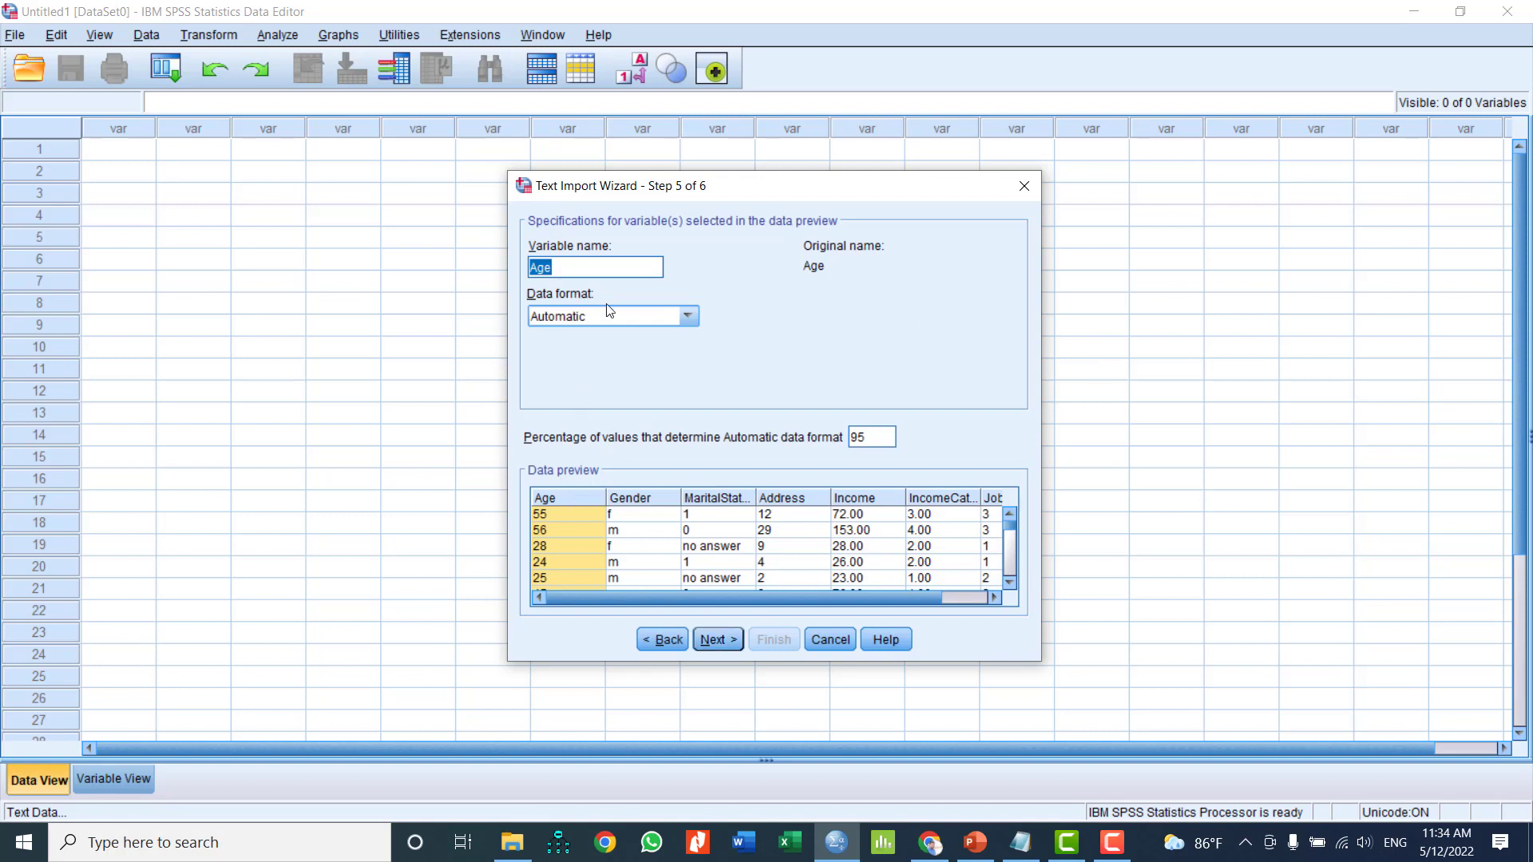
Set the data format of the Age variable to Numeric and of the Gender variable to String
{"action": "left_click", "coordinate": [688, 313]}
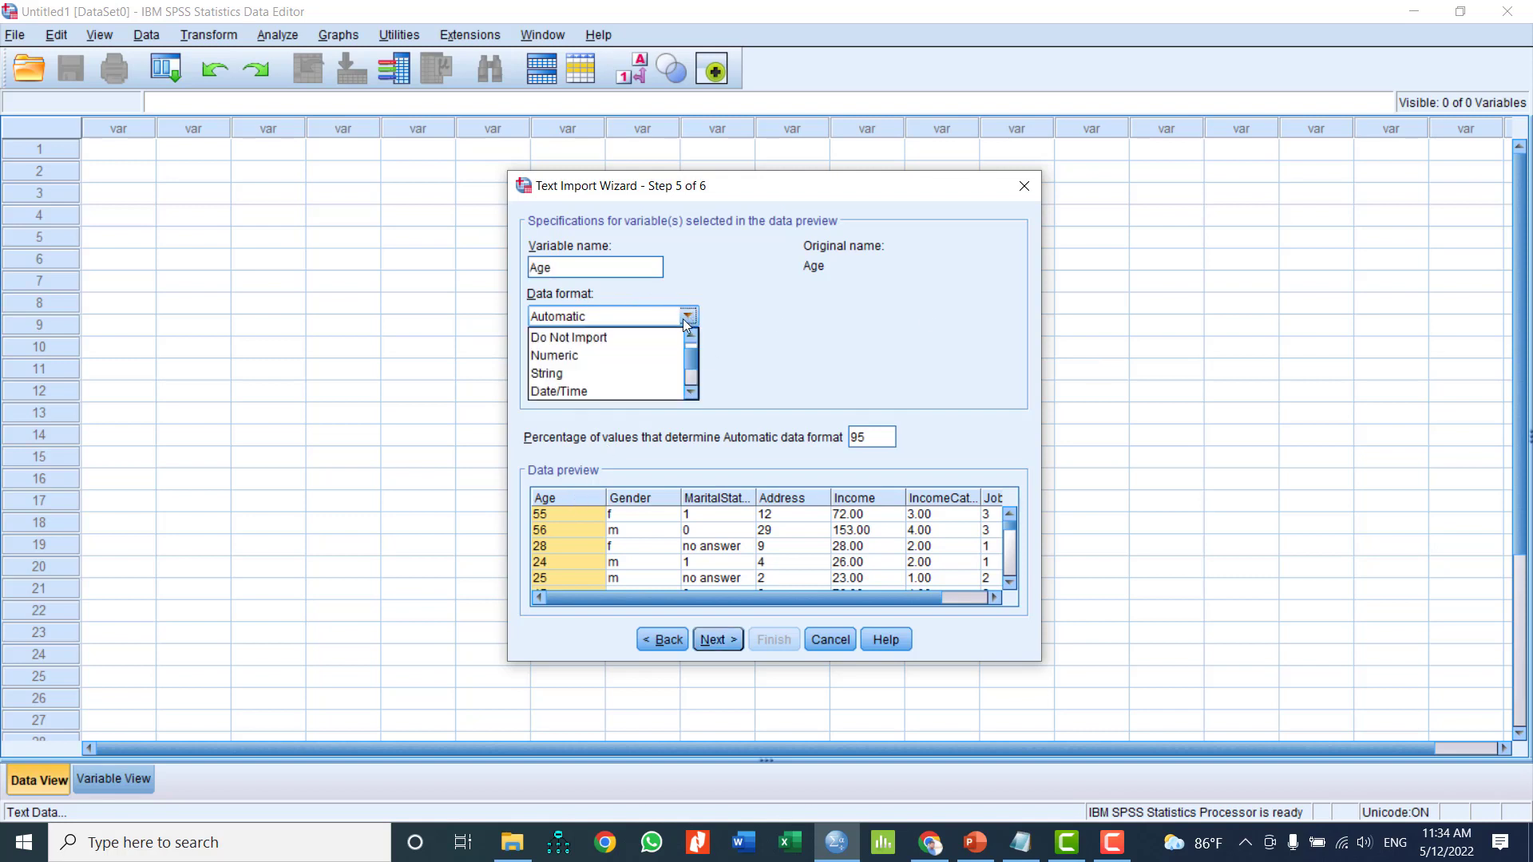
{"action": "left_click", "coordinate": [669, 357]}
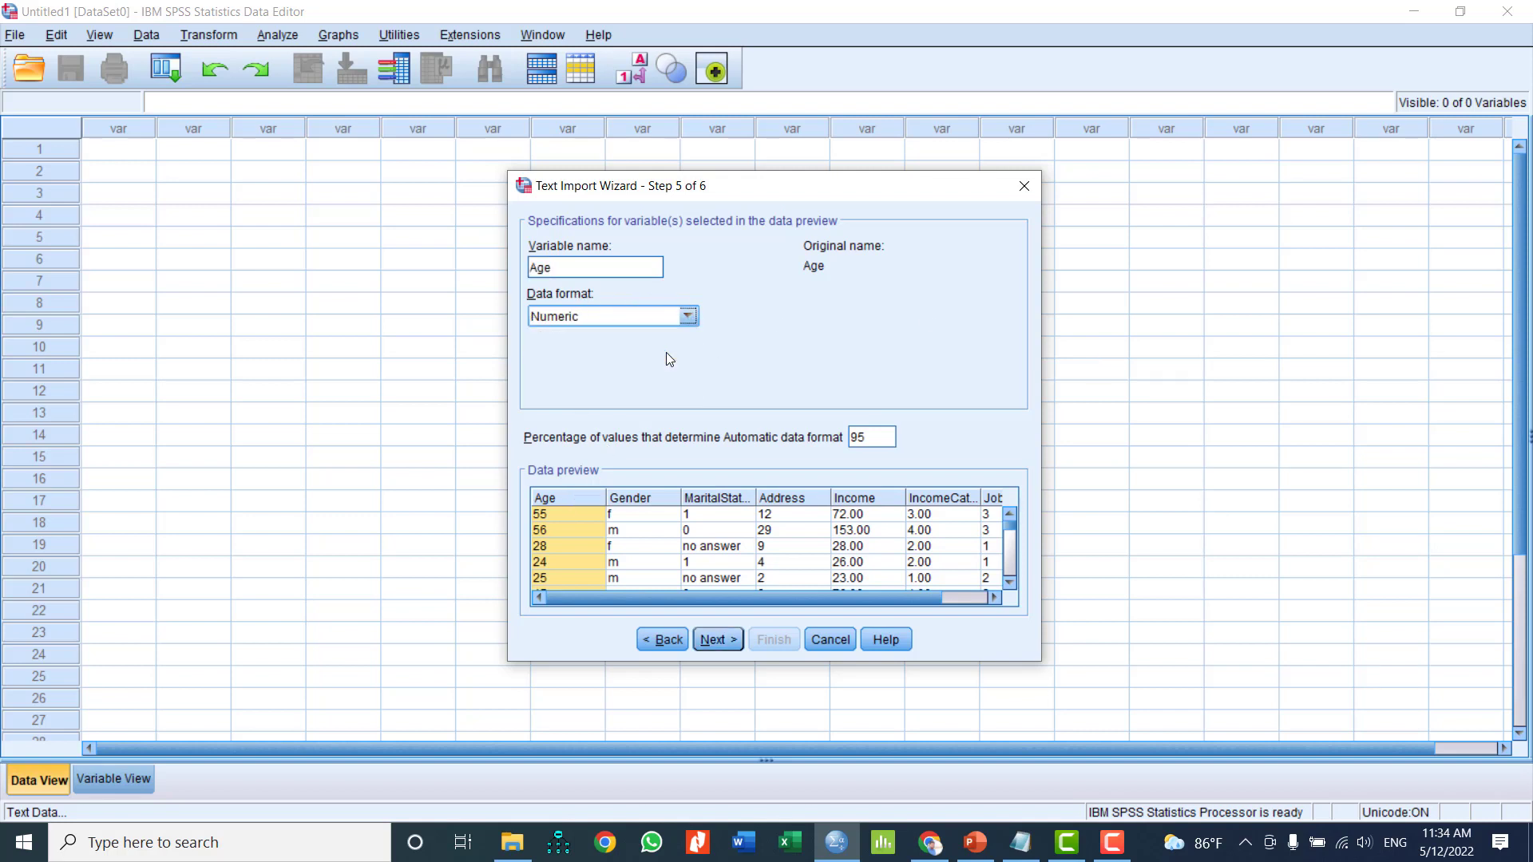
{"action": "left_click", "coordinate": [646, 499]}
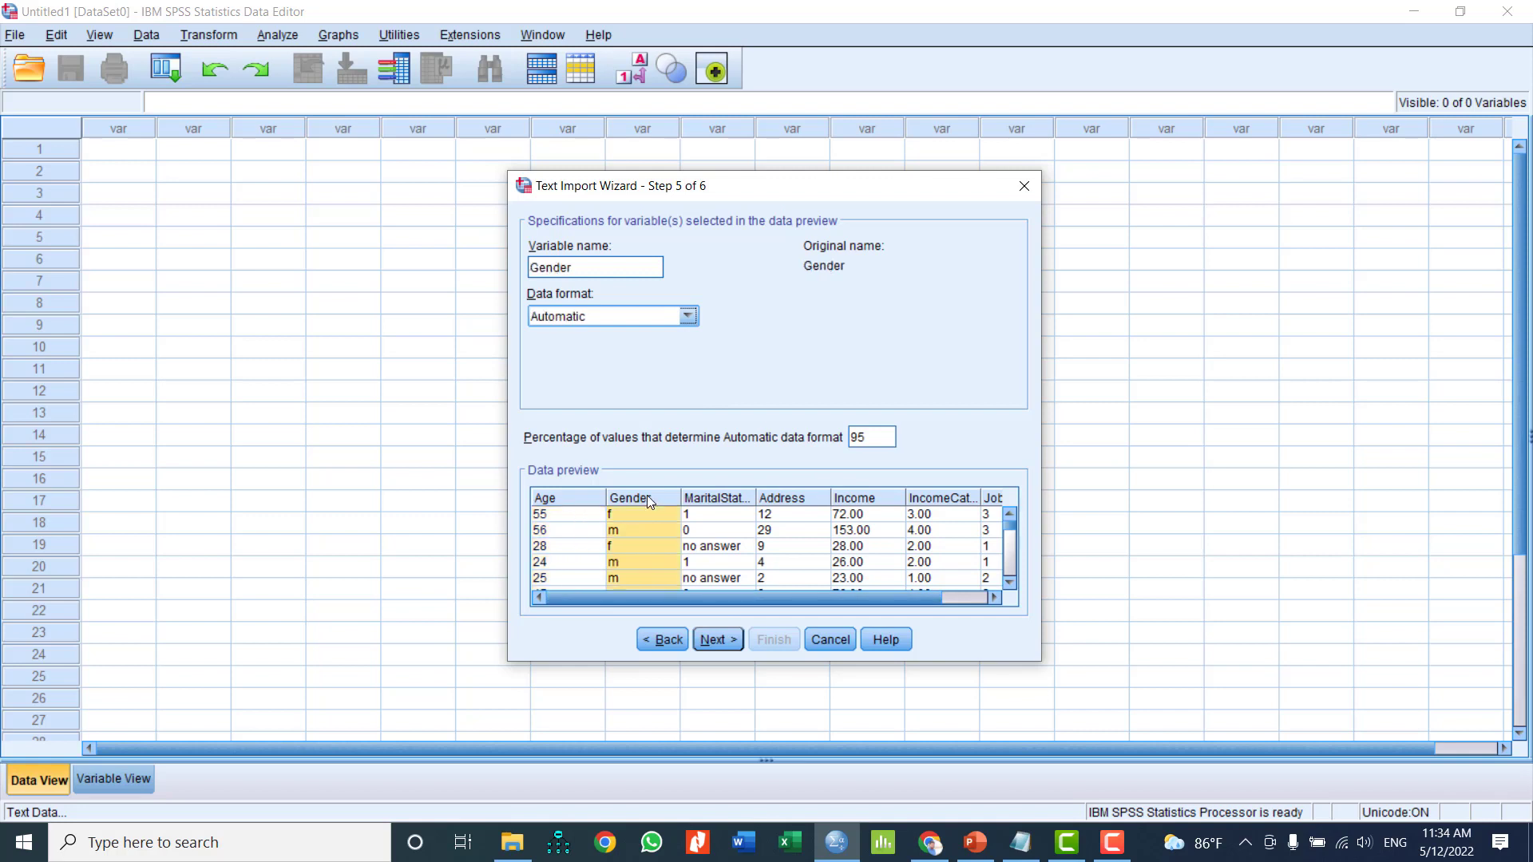
{"action": "left_click", "coordinate": [688, 317]}
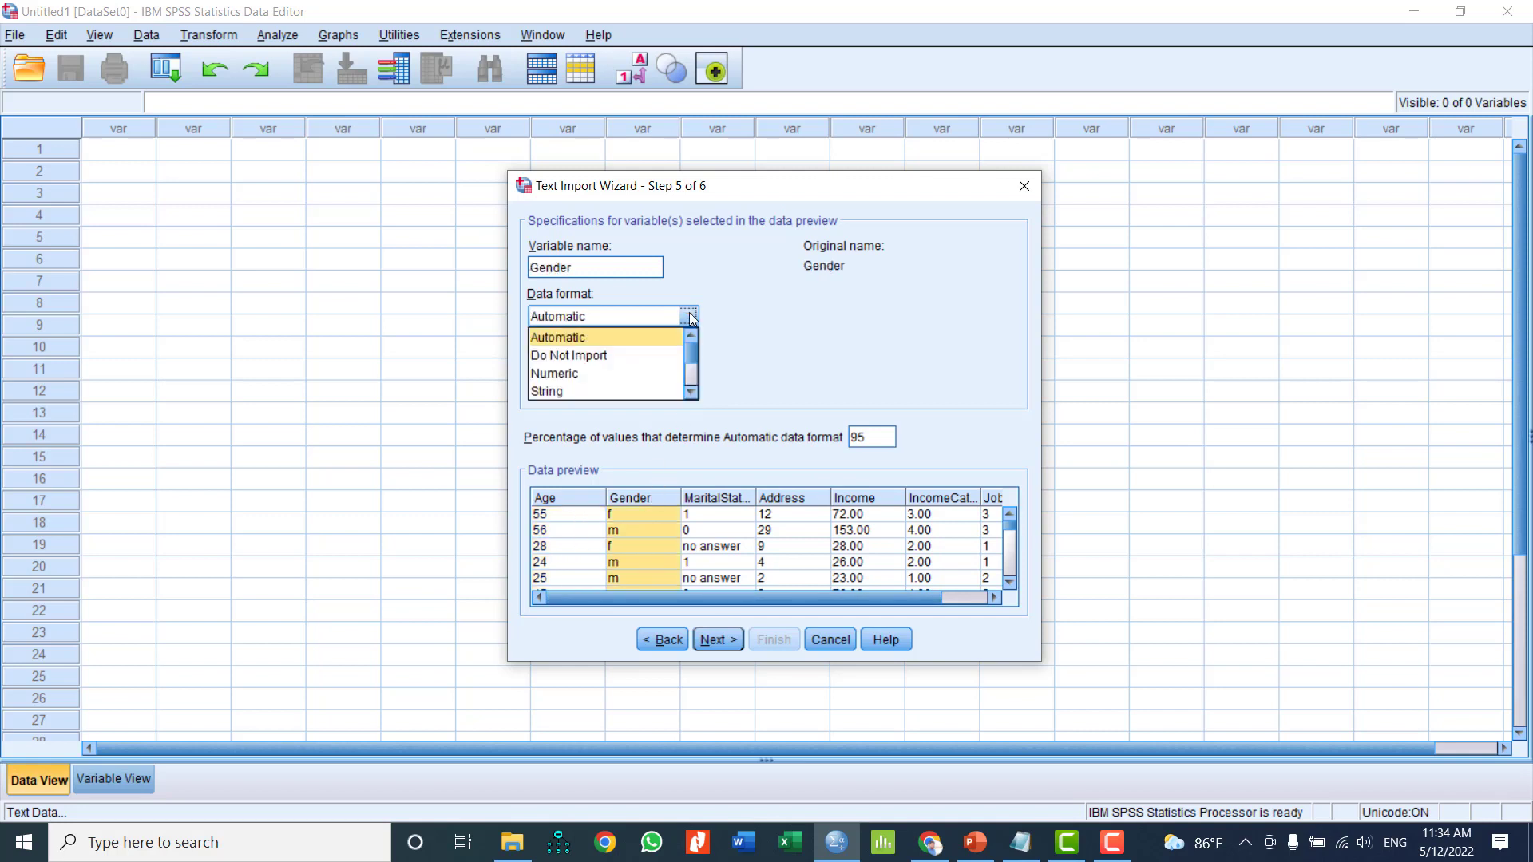
{"action": "left_click", "coordinate": [754, 323]}
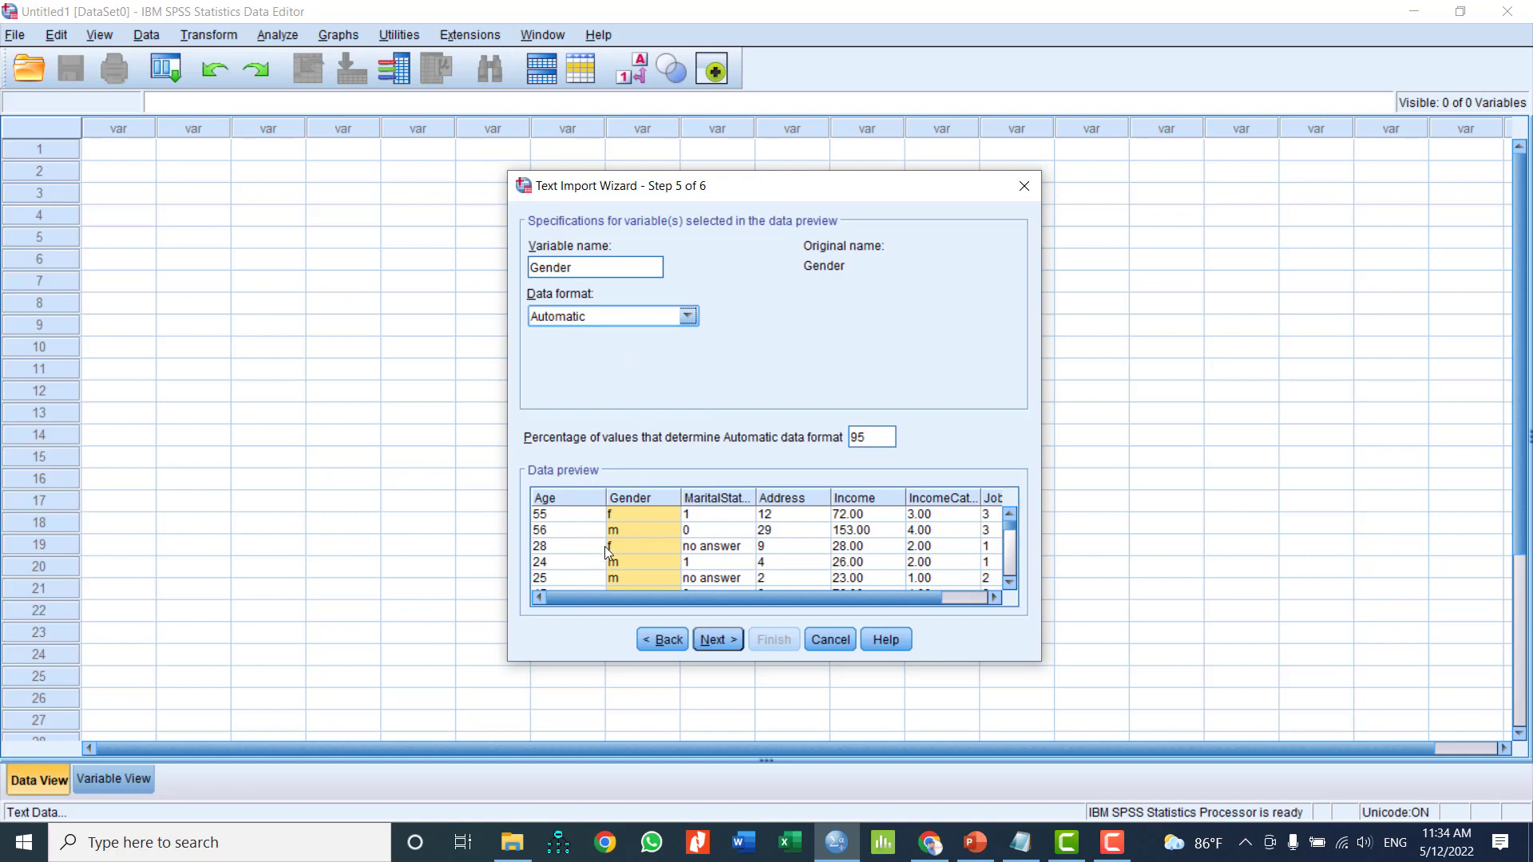
{"action": "left_click", "coordinate": [688, 316]}
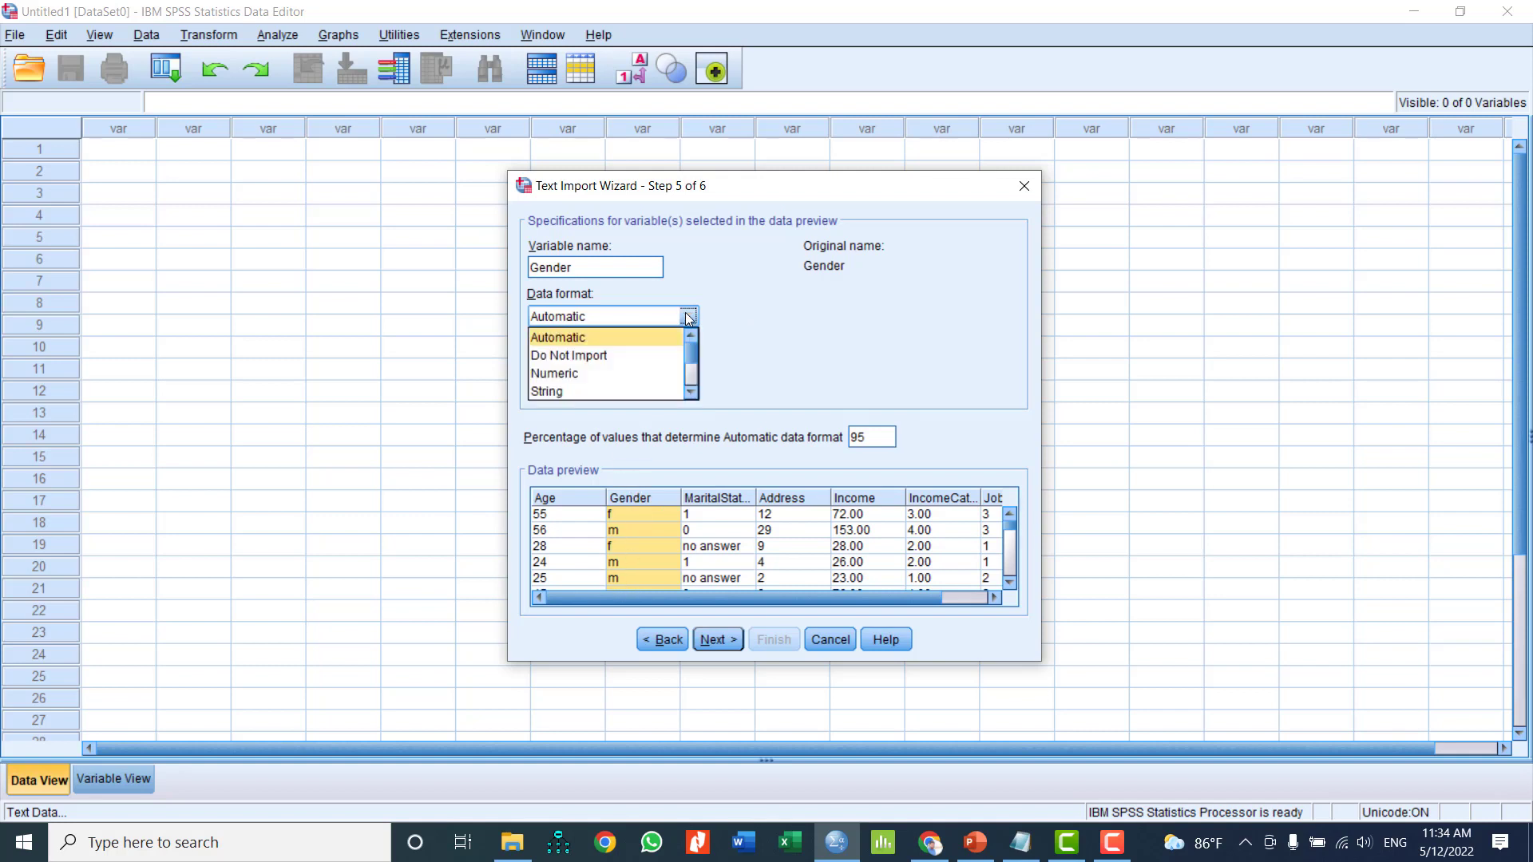
{"action": "left_click", "coordinate": [627, 392]}
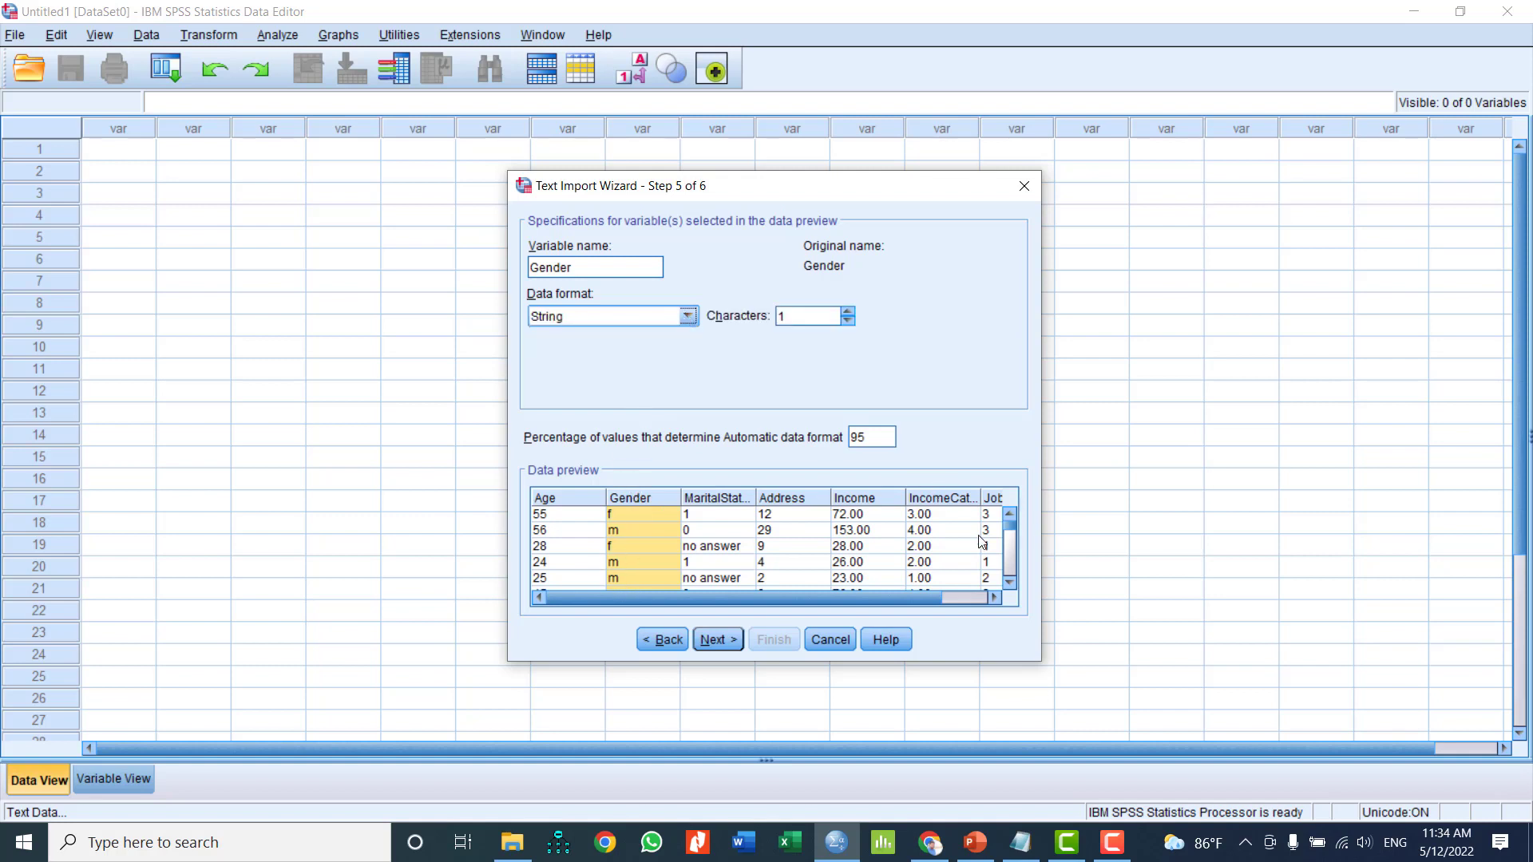
Look through the MaritalStatus values, try the Numeric data format for this variable, and settle on String
{"action": "left_click", "coordinate": [713, 500]}
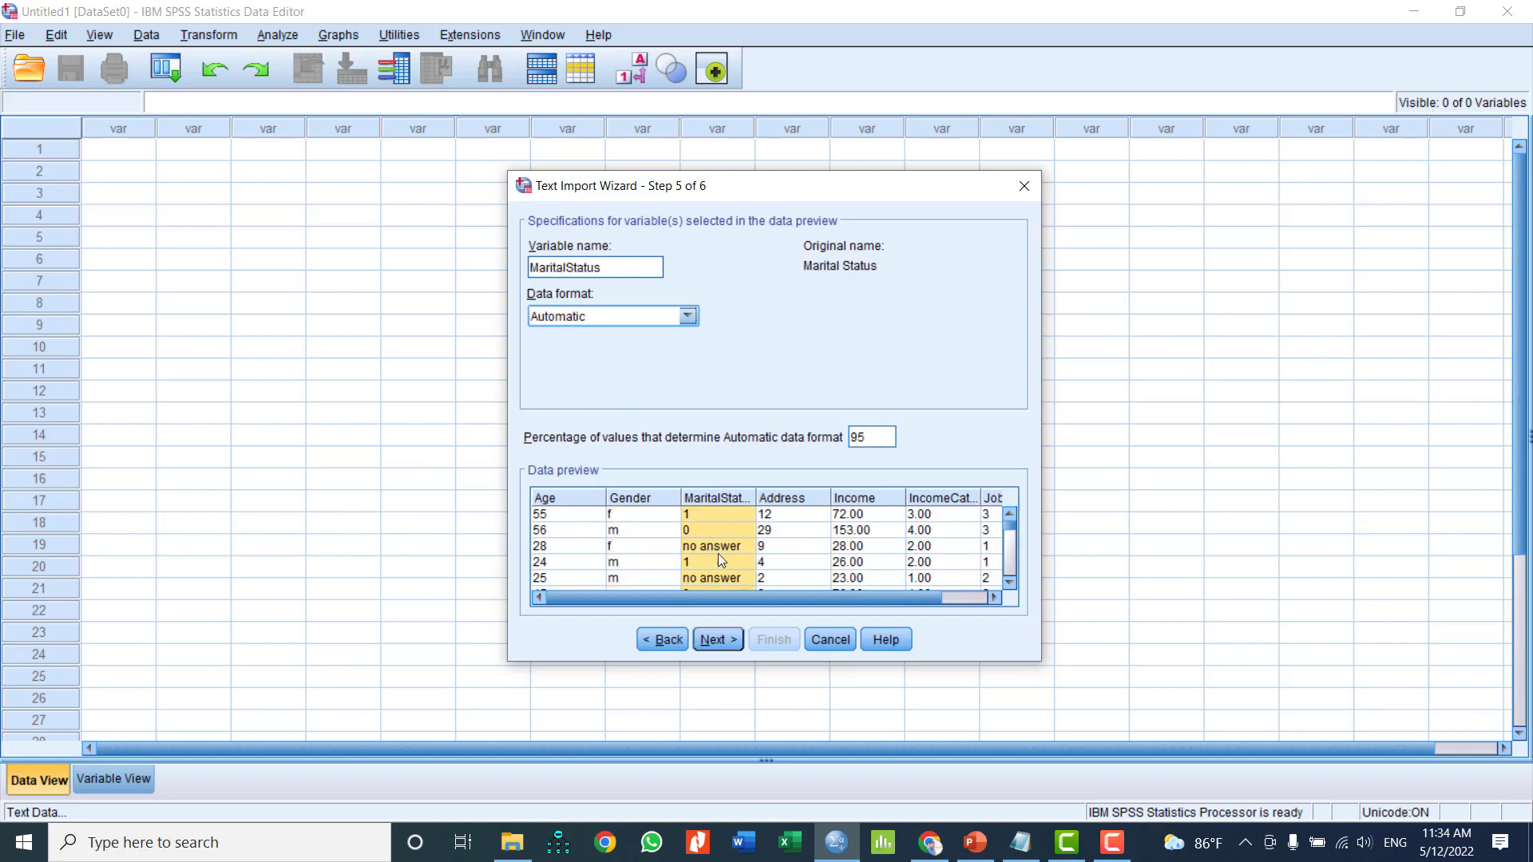
{"action": "scroll", "coordinate": [720, 572], "scroll_direction": "down", "scroll_amount": 2}
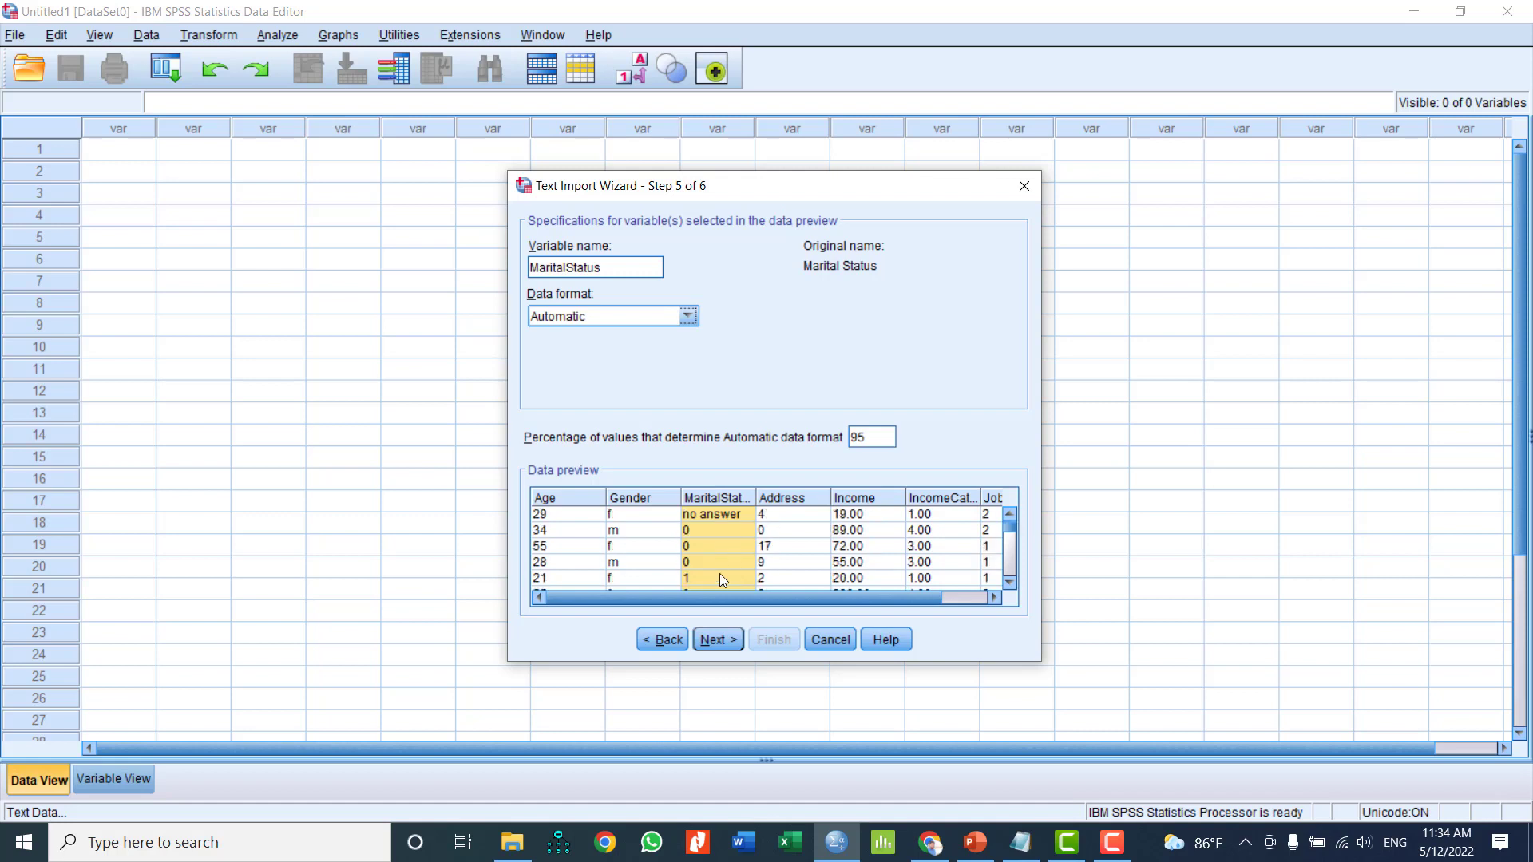
{"action": "scroll", "coordinate": [720, 538], "scroll_direction": "down", "scroll_amount": 3}
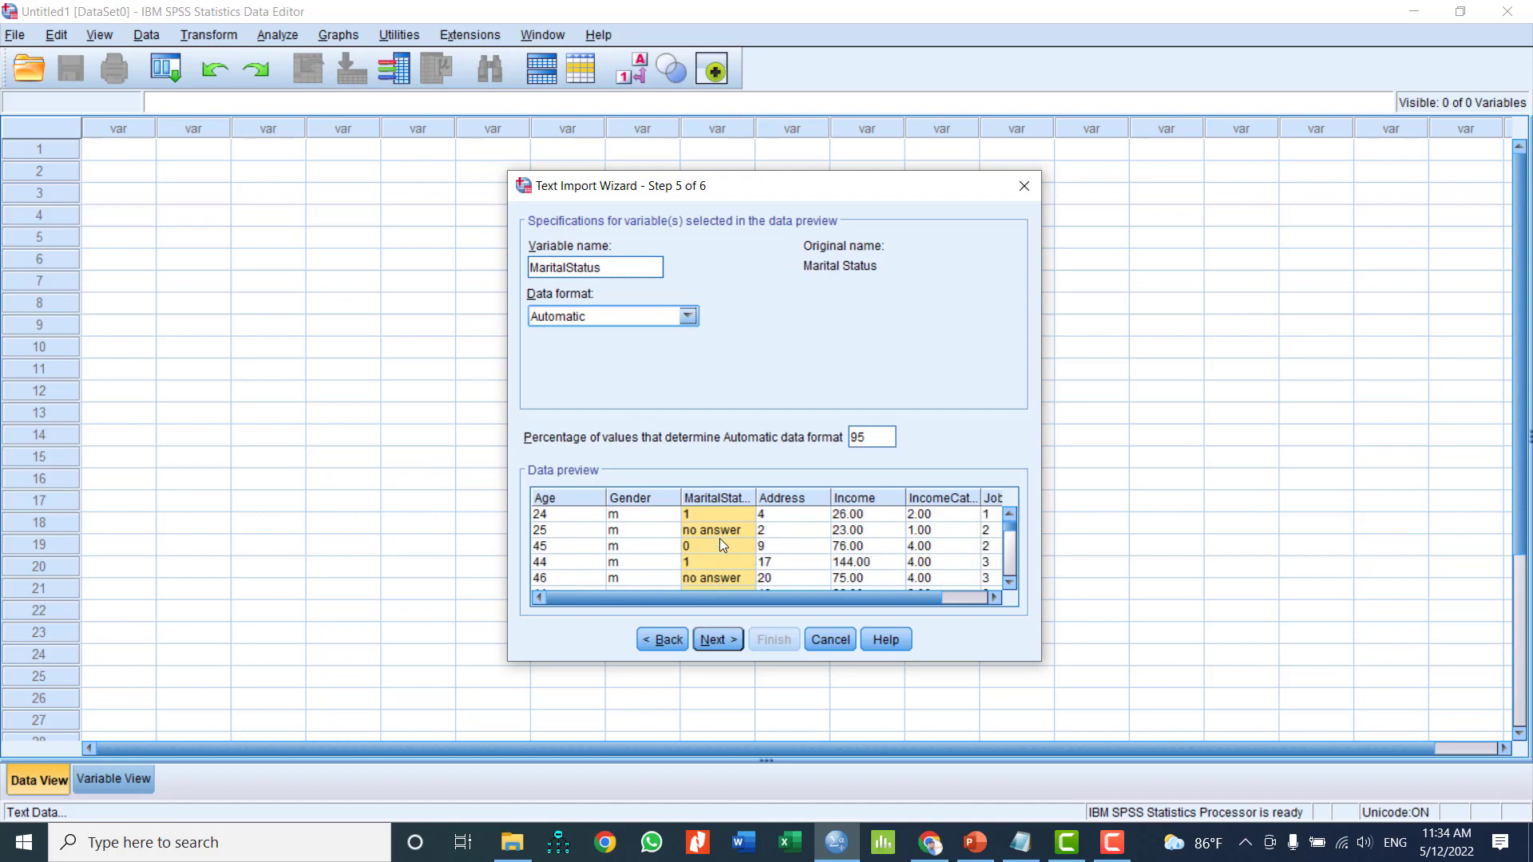
{"action": "left_click", "coordinate": [686, 315]}
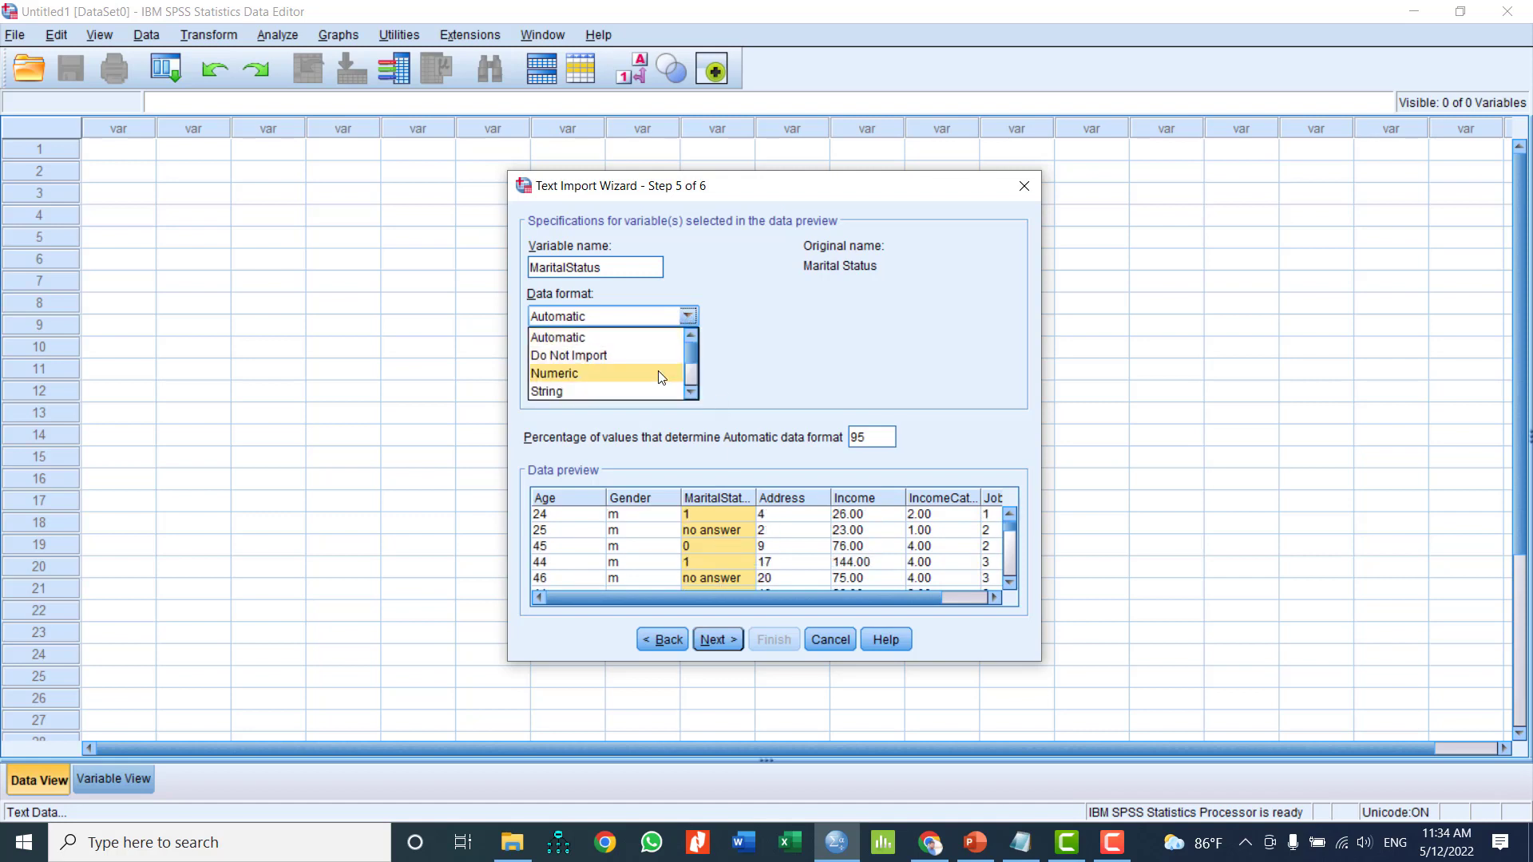
{"action": "left_click", "coordinate": [667, 376]}
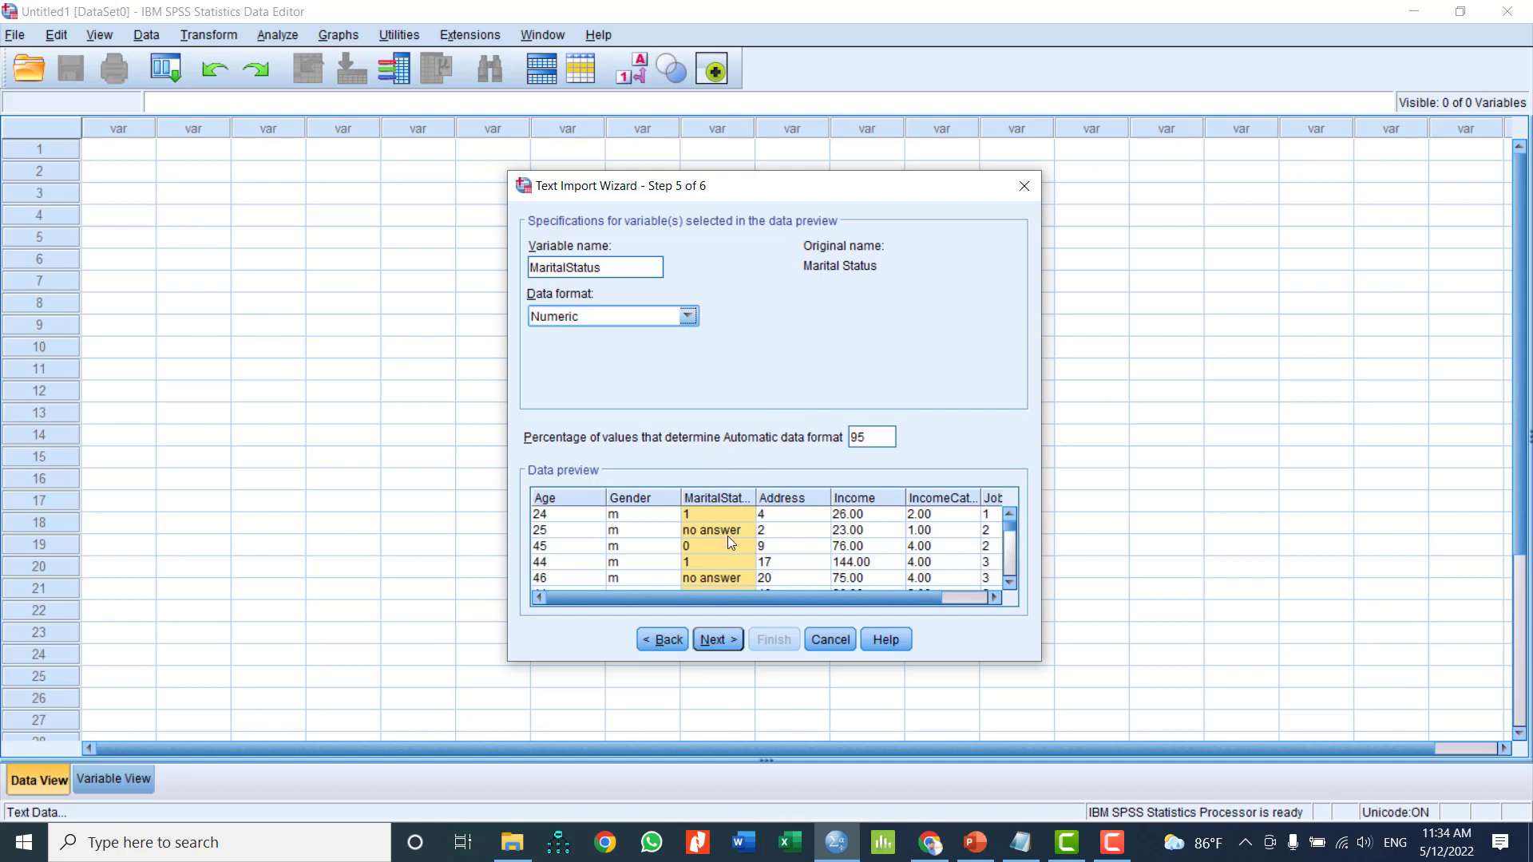
{"action": "left_click", "coordinate": [687, 316]}
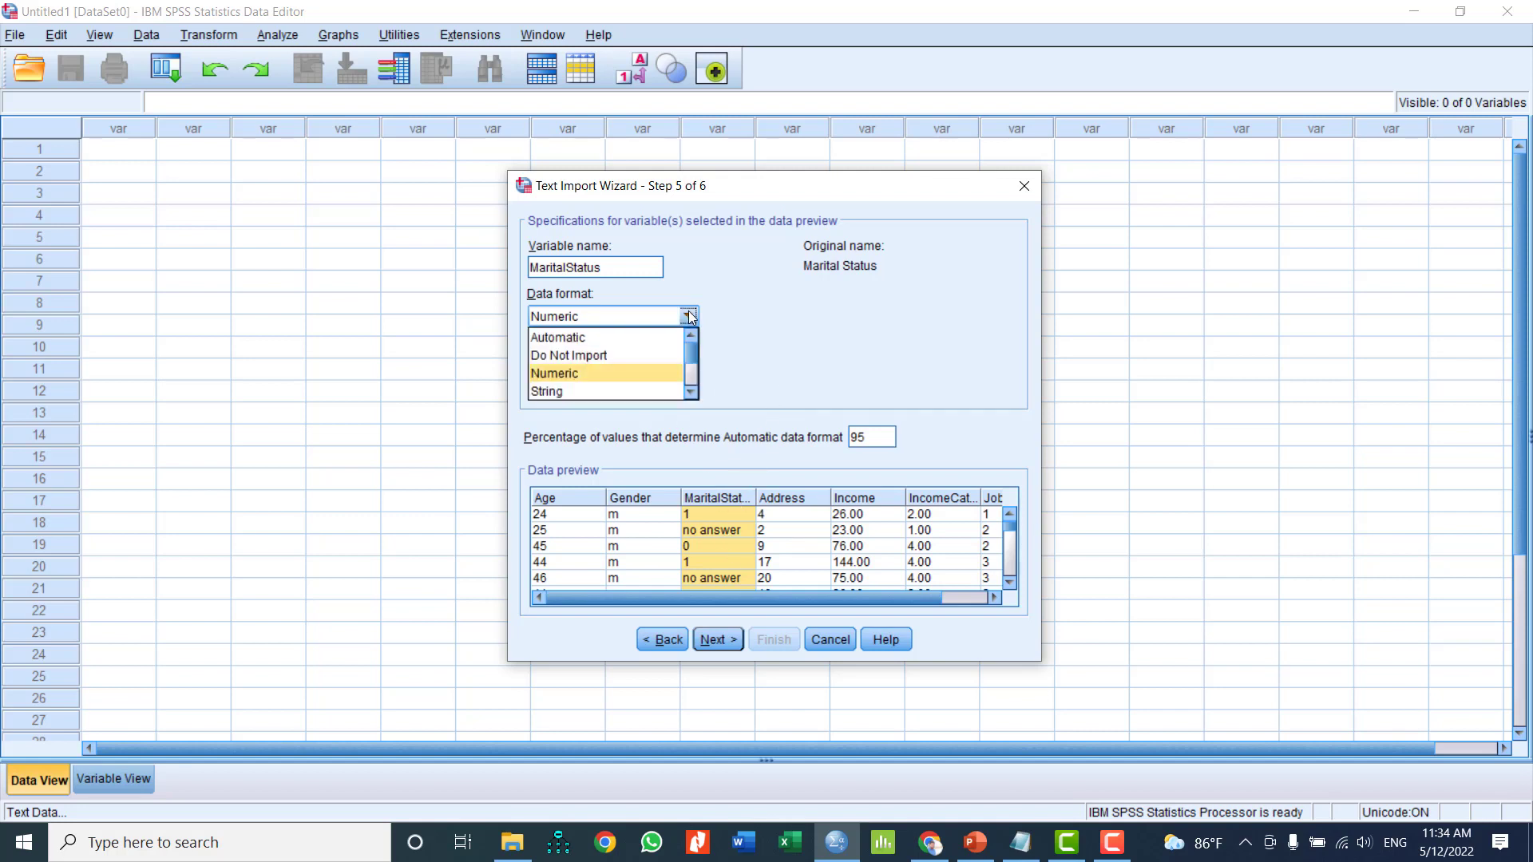
{"action": "left_click", "coordinate": [630, 391]}
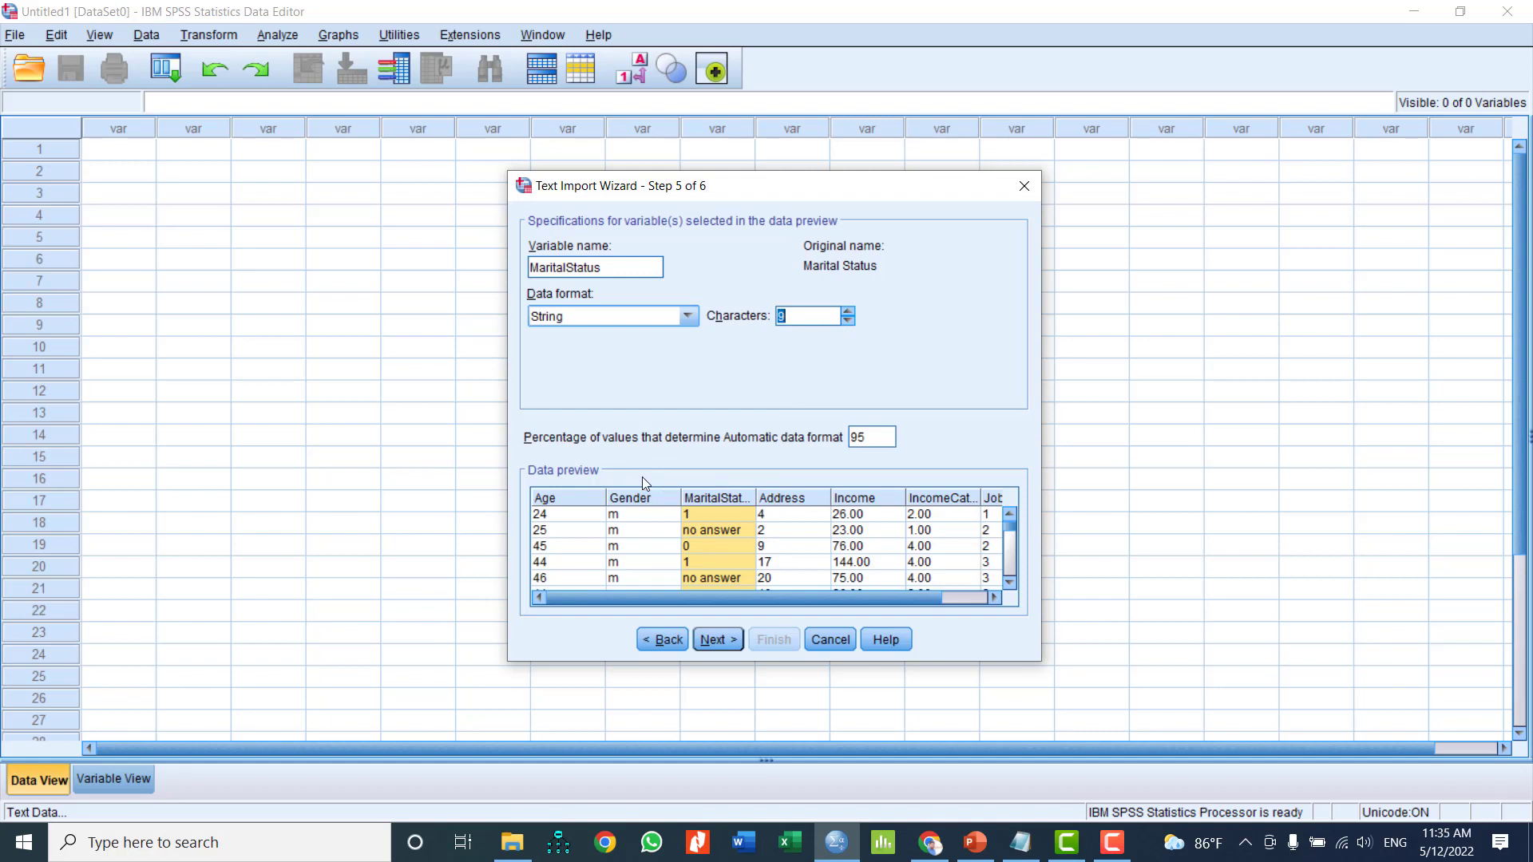
Set the data format of the Address variable to Numeric and of the Income variable to Dollar
{"action": "left_click", "coordinate": [788, 498]}
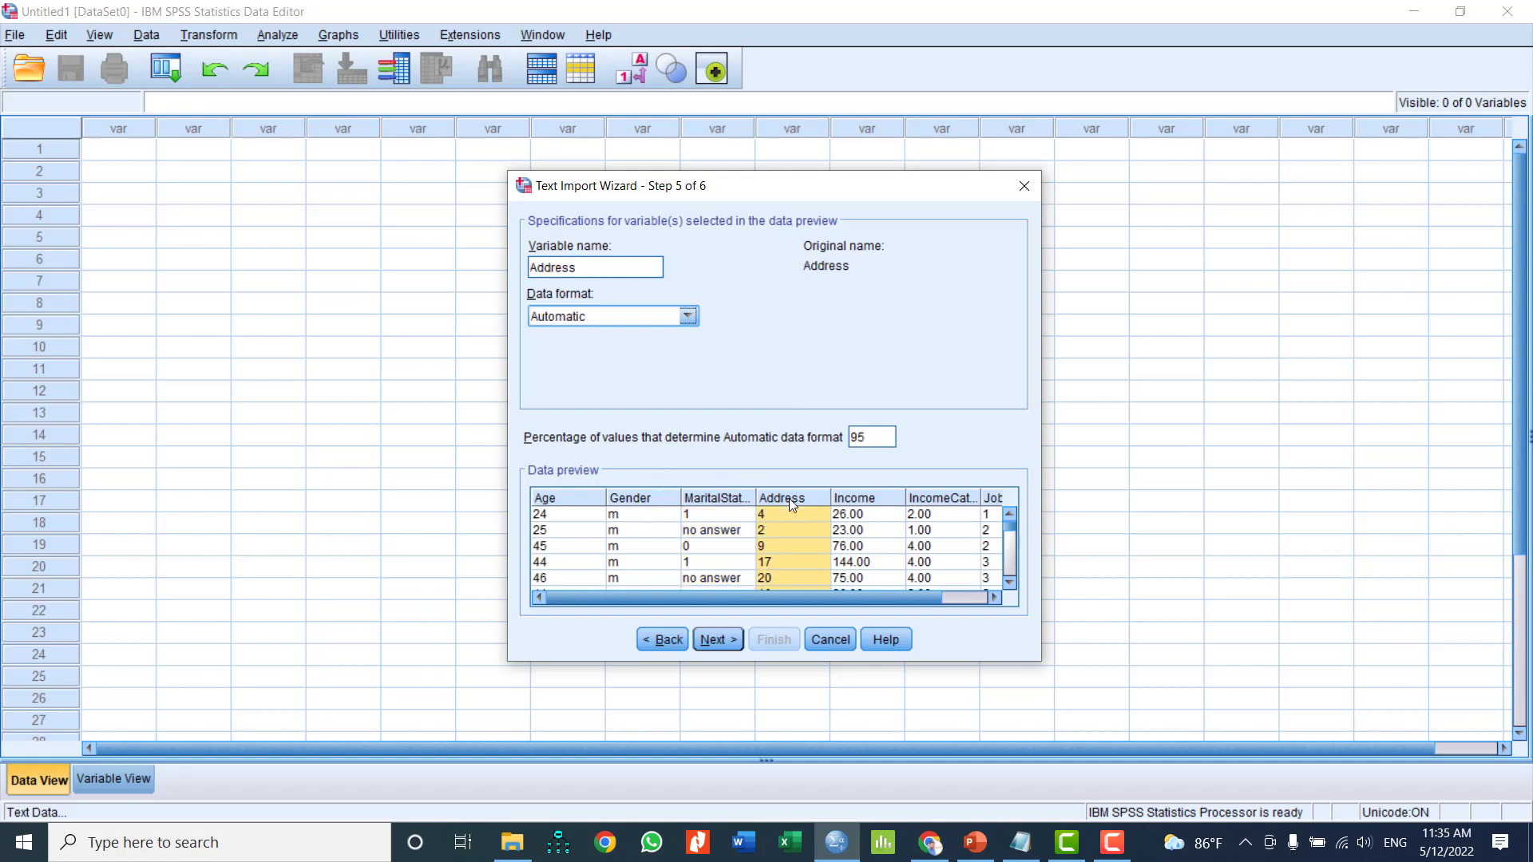
{"action": "left_click", "coordinate": [689, 317]}
{"action": "left_click", "coordinate": [660, 374]}
{"action": "left_click", "coordinate": [868, 500]}
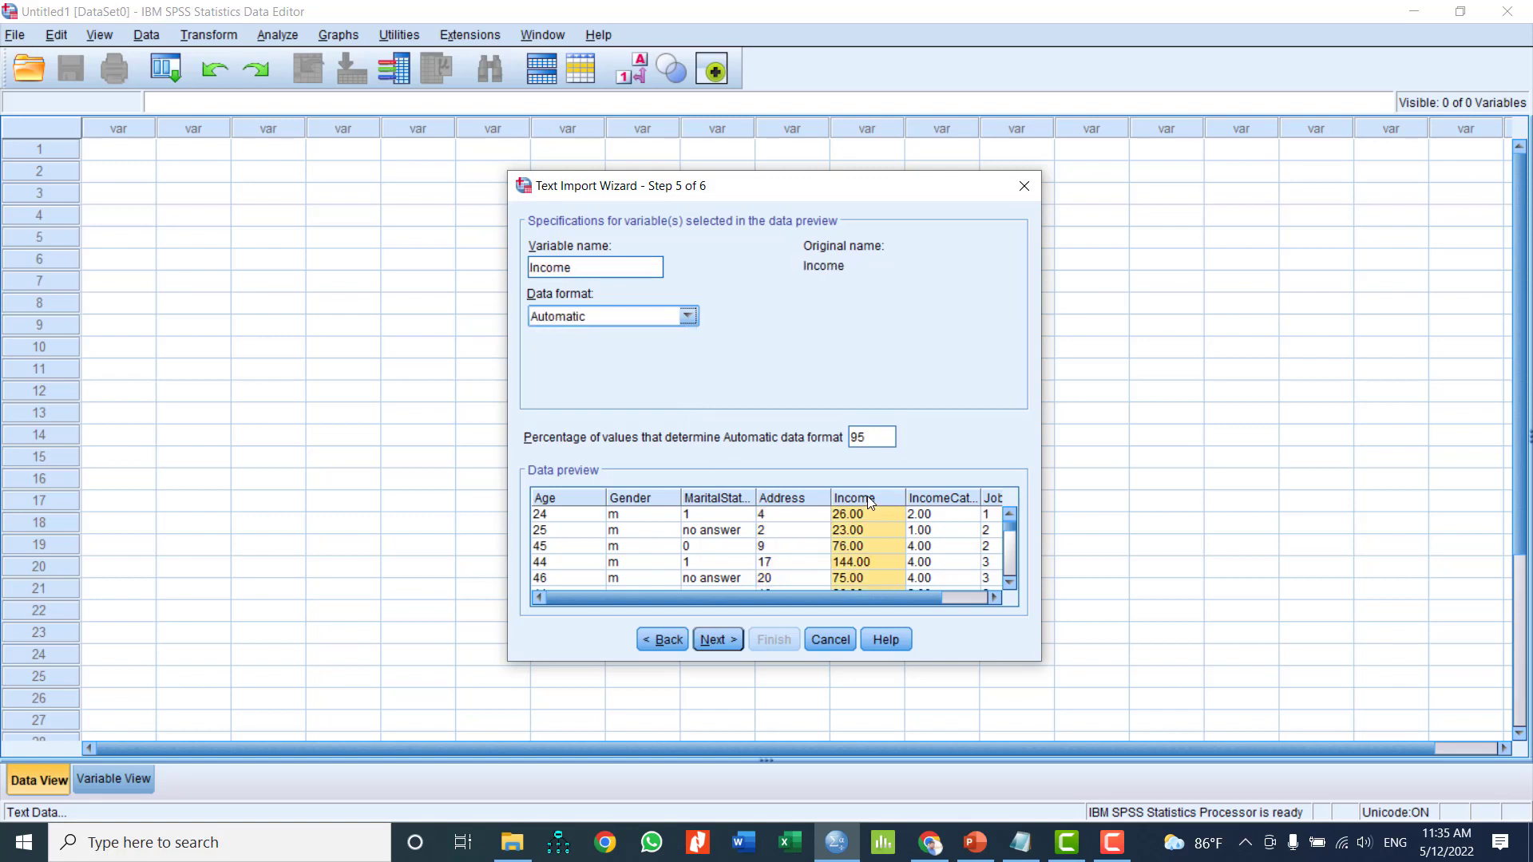
{"action": "left_click", "coordinate": [688, 317]}
{"action": "scroll", "coordinate": [638, 367], "scroll_direction": "down", "scroll_amount": 1}
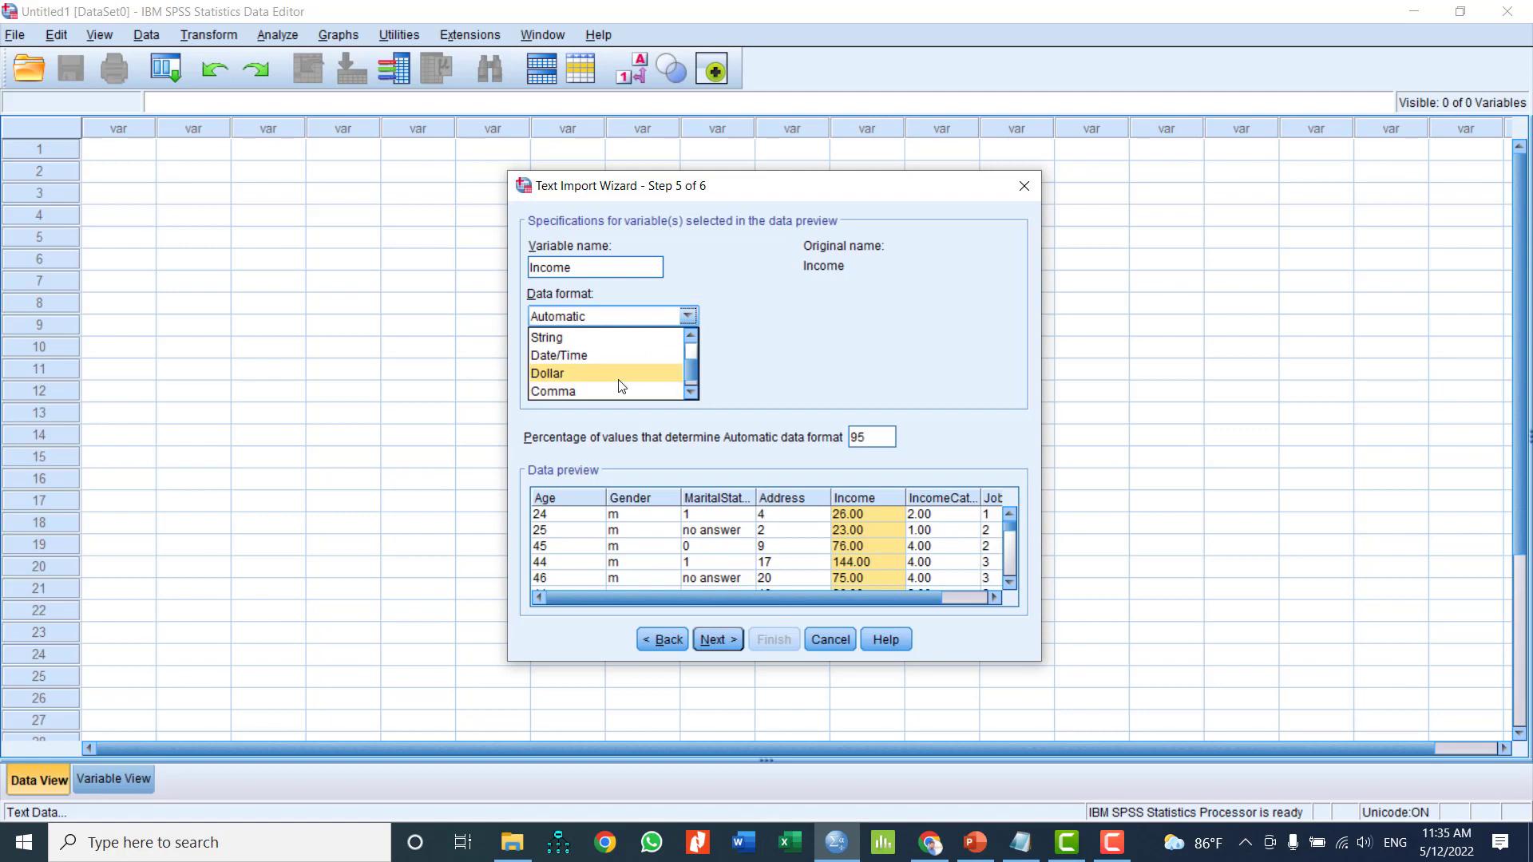
{"action": "scroll", "coordinate": [608, 377], "scroll_direction": "up", "scroll_amount": 1}
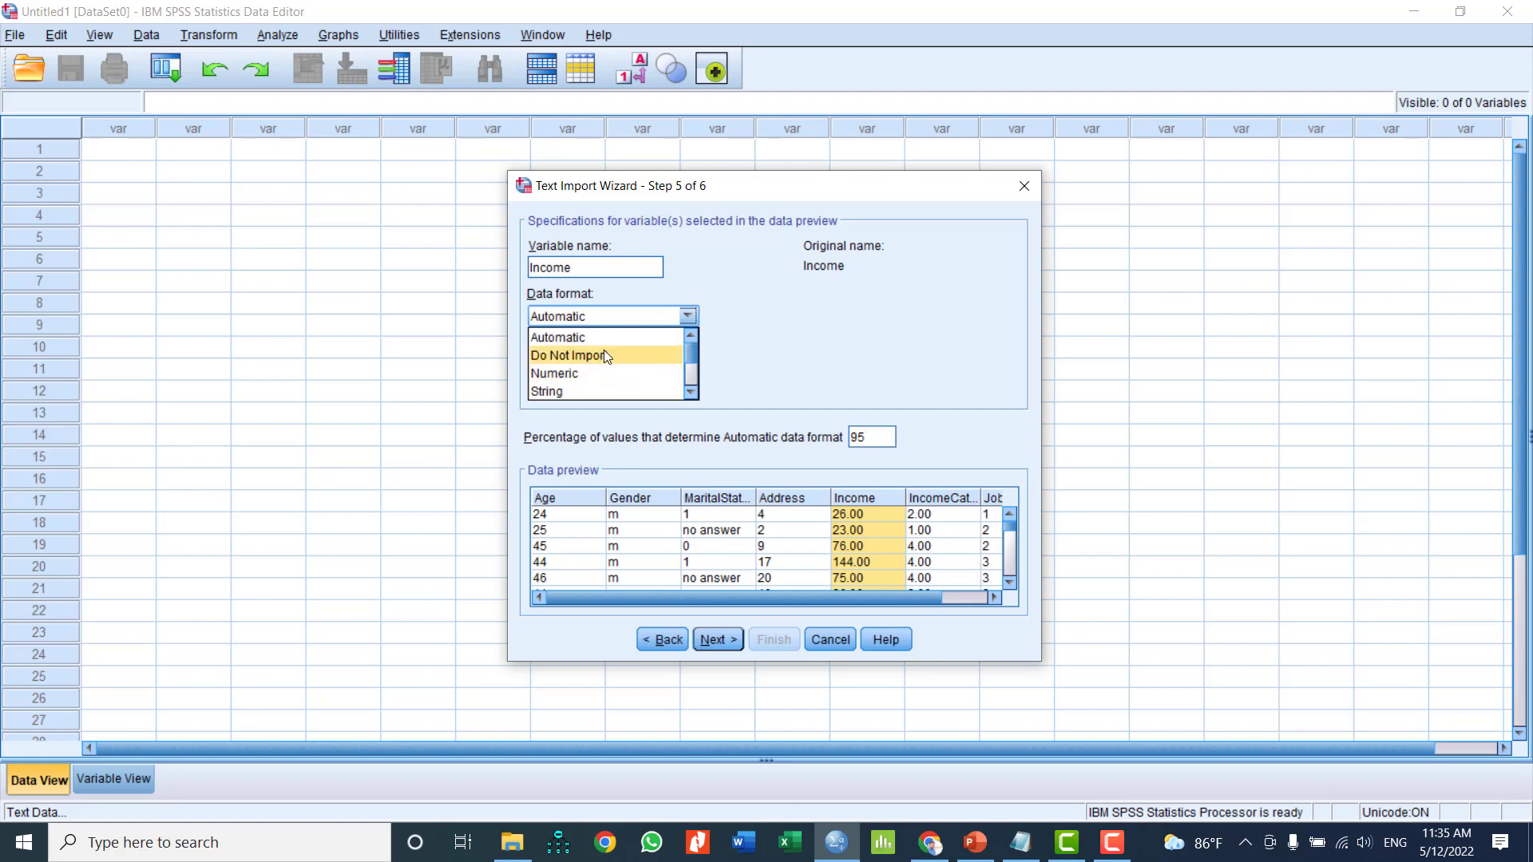
{"action": "scroll", "coordinate": [607, 369], "scroll_direction": "down", "scroll_amount": 2}
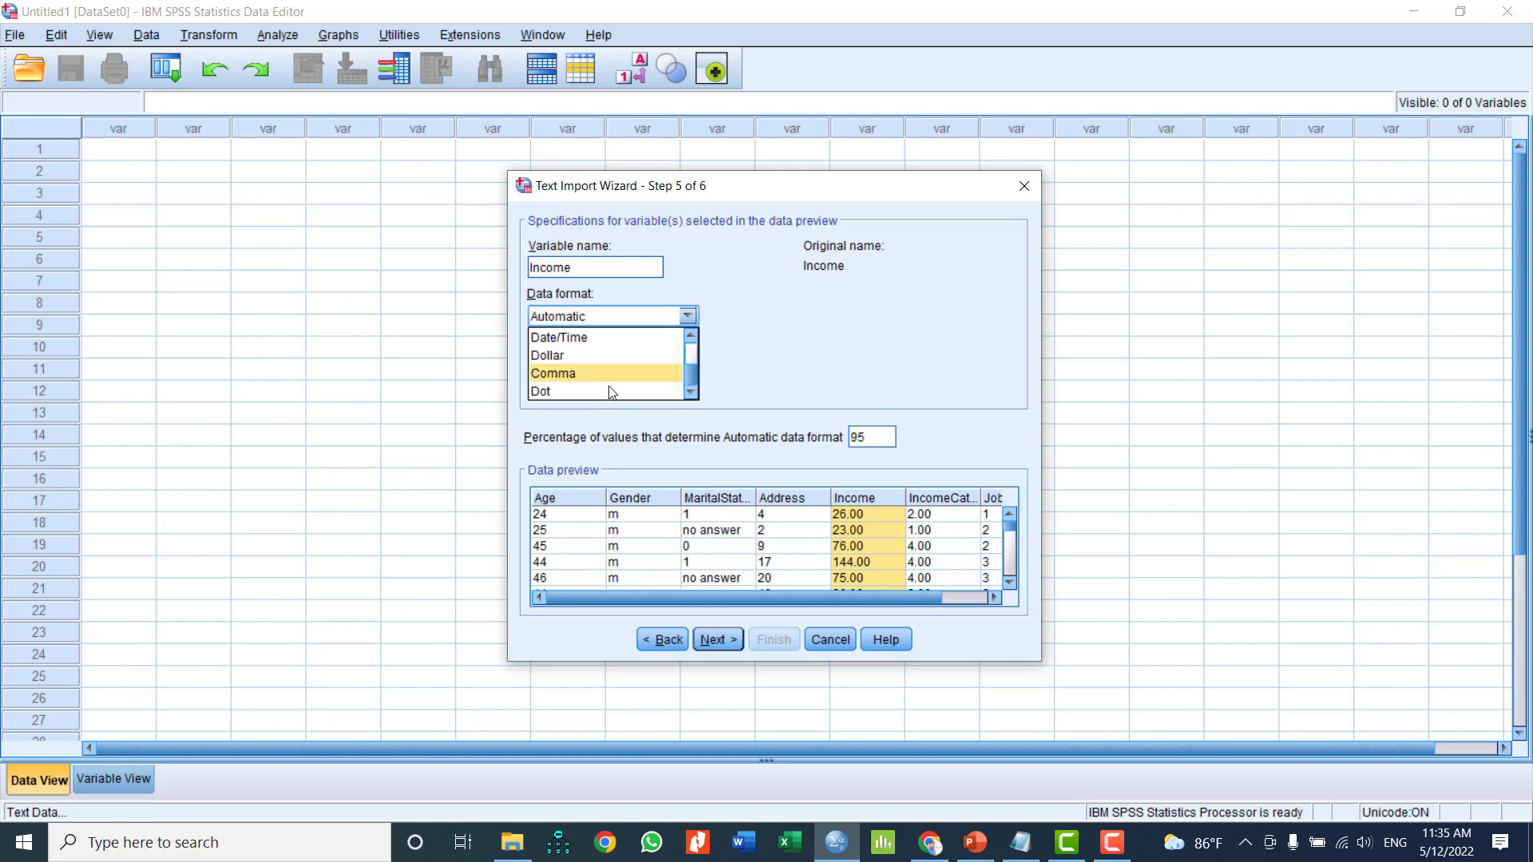
{"action": "left_click", "coordinate": [567, 359]}
Check the IncomeCategory values in the data preview and set both IncomeCategory and JobCategory to the Numeric data format
{"action": "left_click", "coordinate": [947, 499]}
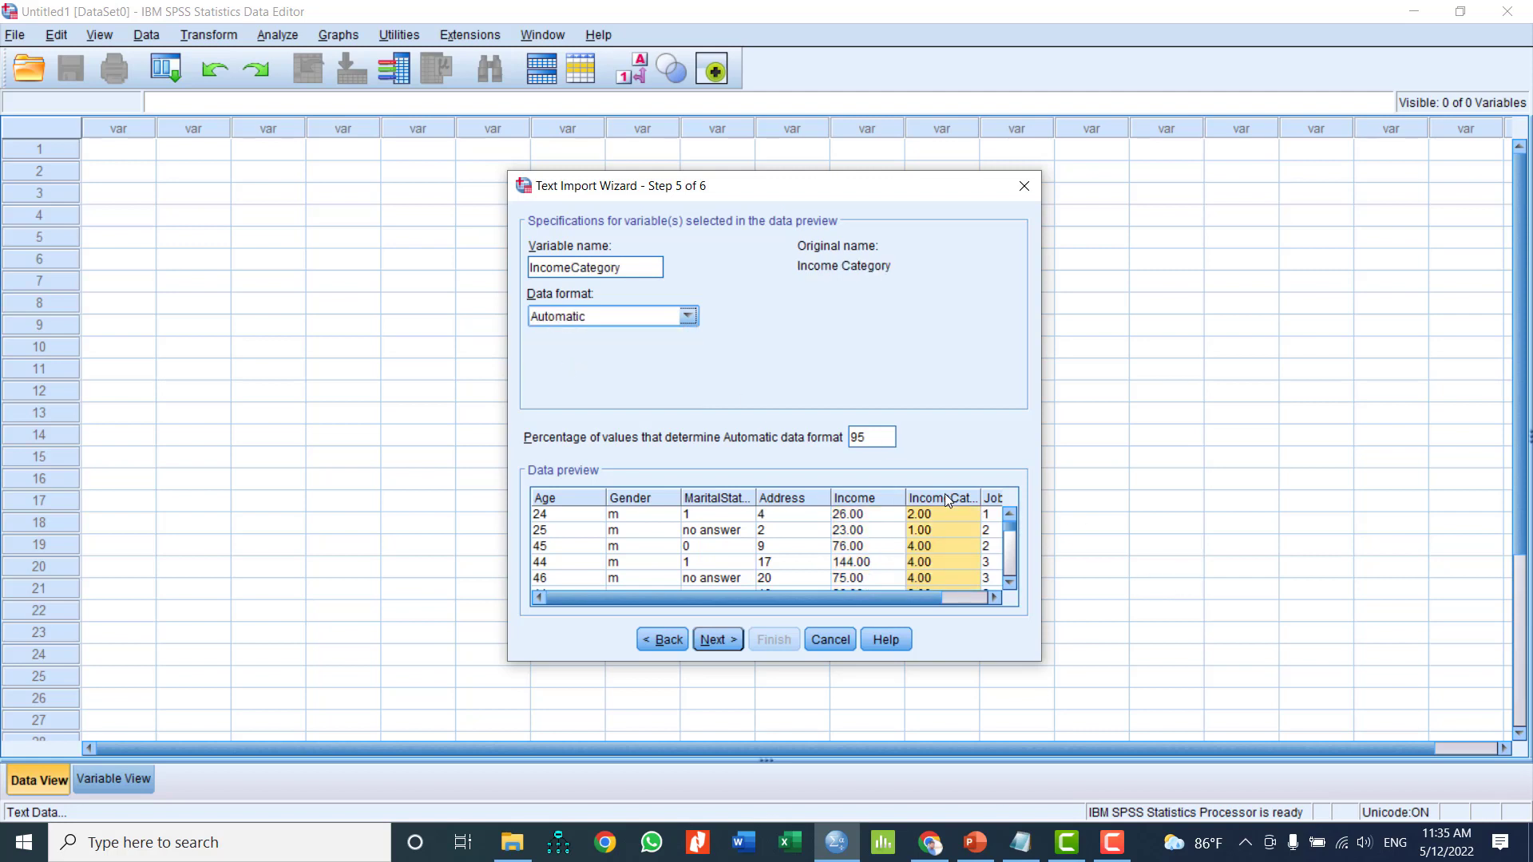
{"action": "left_click", "coordinate": [688, 317]}
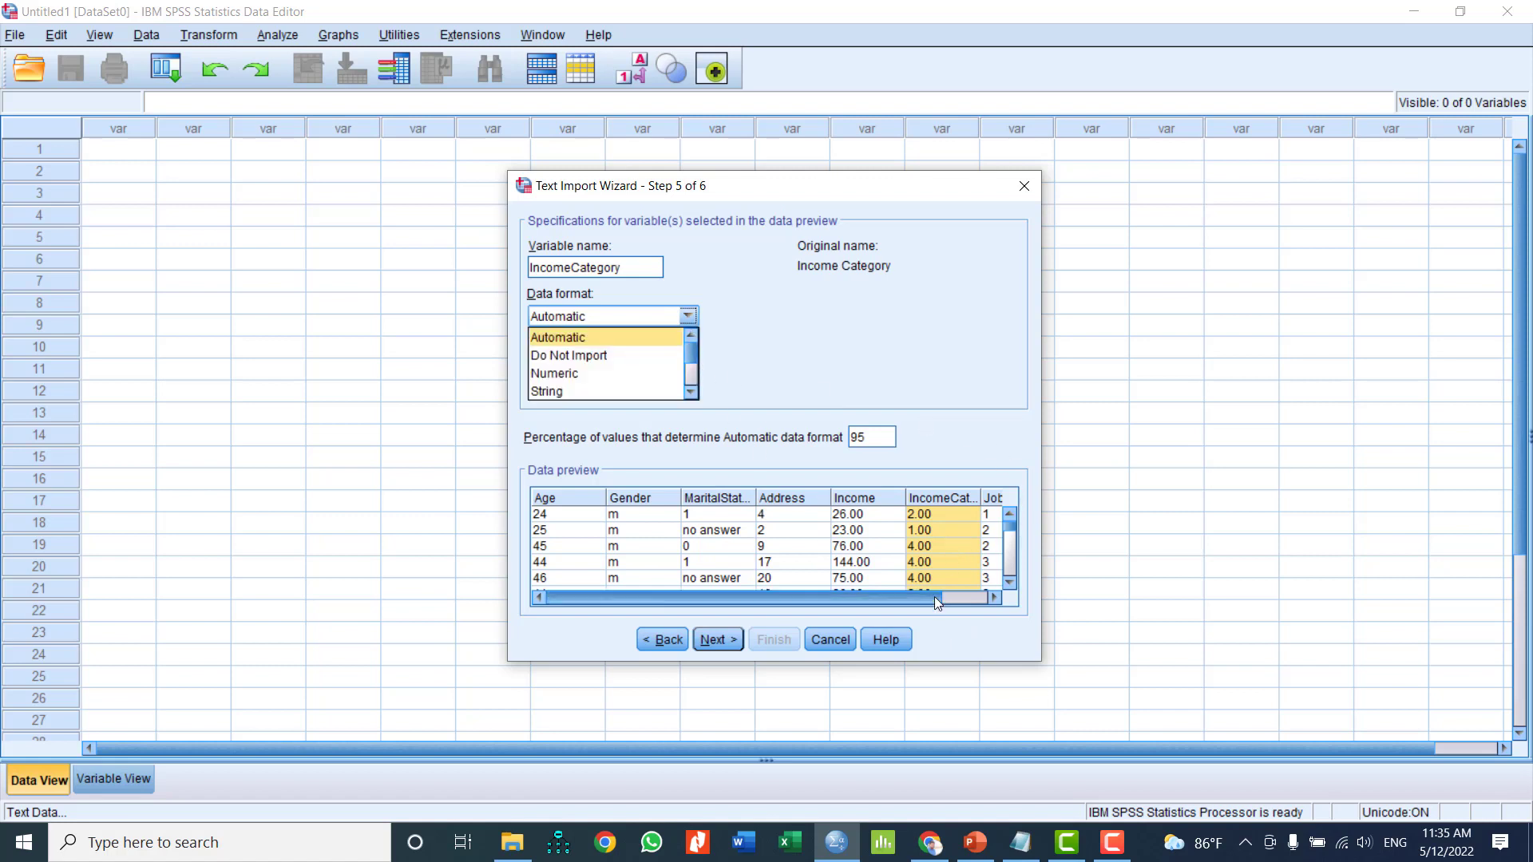
{"action": "left_click_drag", "start_coordinate": [929, 602], "coordinate": [966, 605]}
{"action": "scroll", "coordinate": [892, 557], "scroll_direction": "down", "scroll_amount": 2}
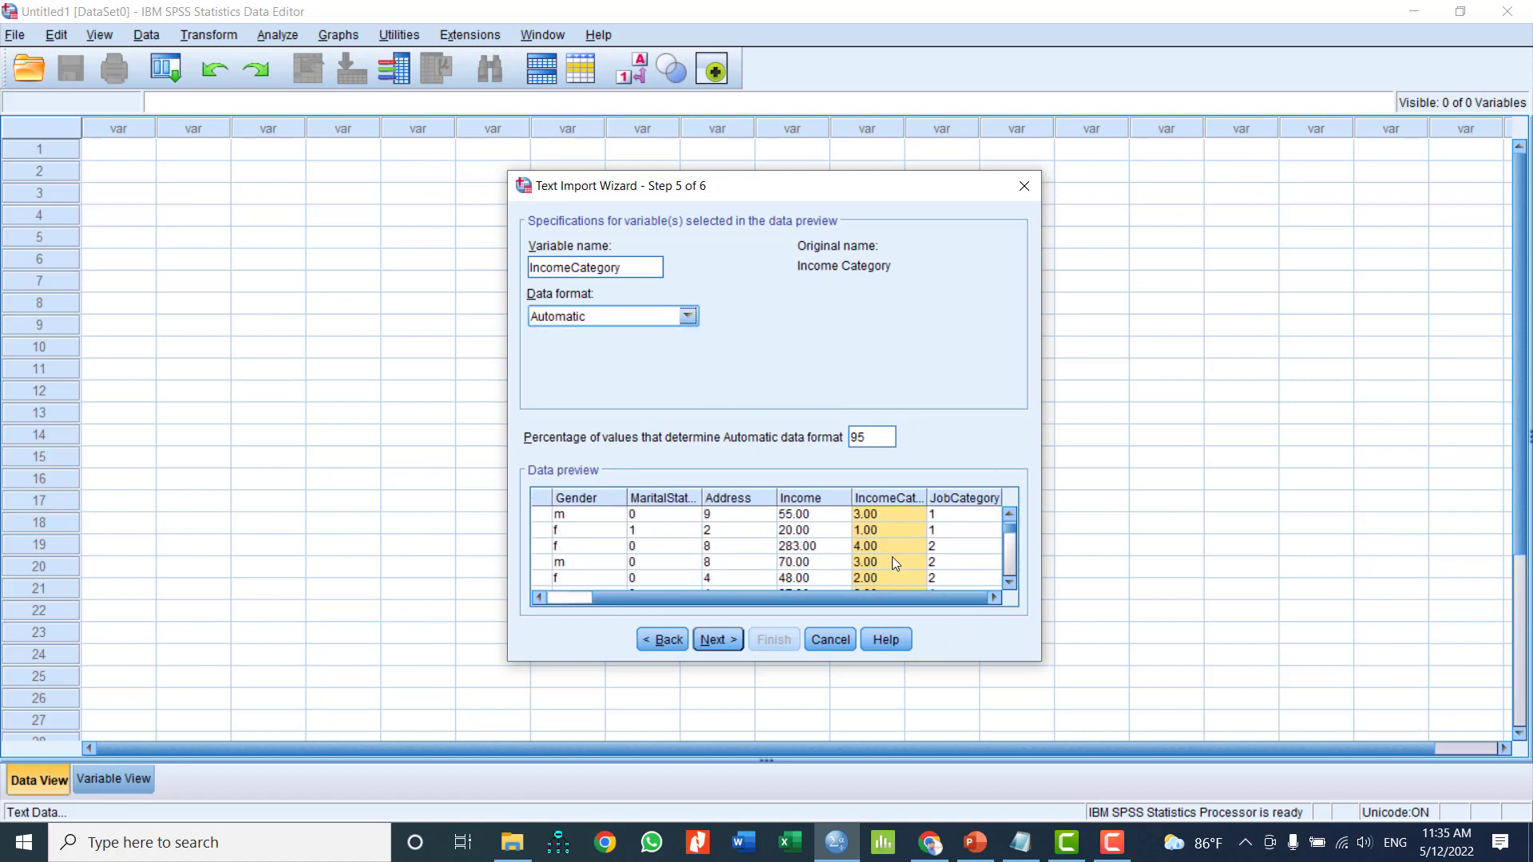
{"action": "scroll", "coordinate": [892, 560], "scroll_direction": "down", "scroll_amount": 3}
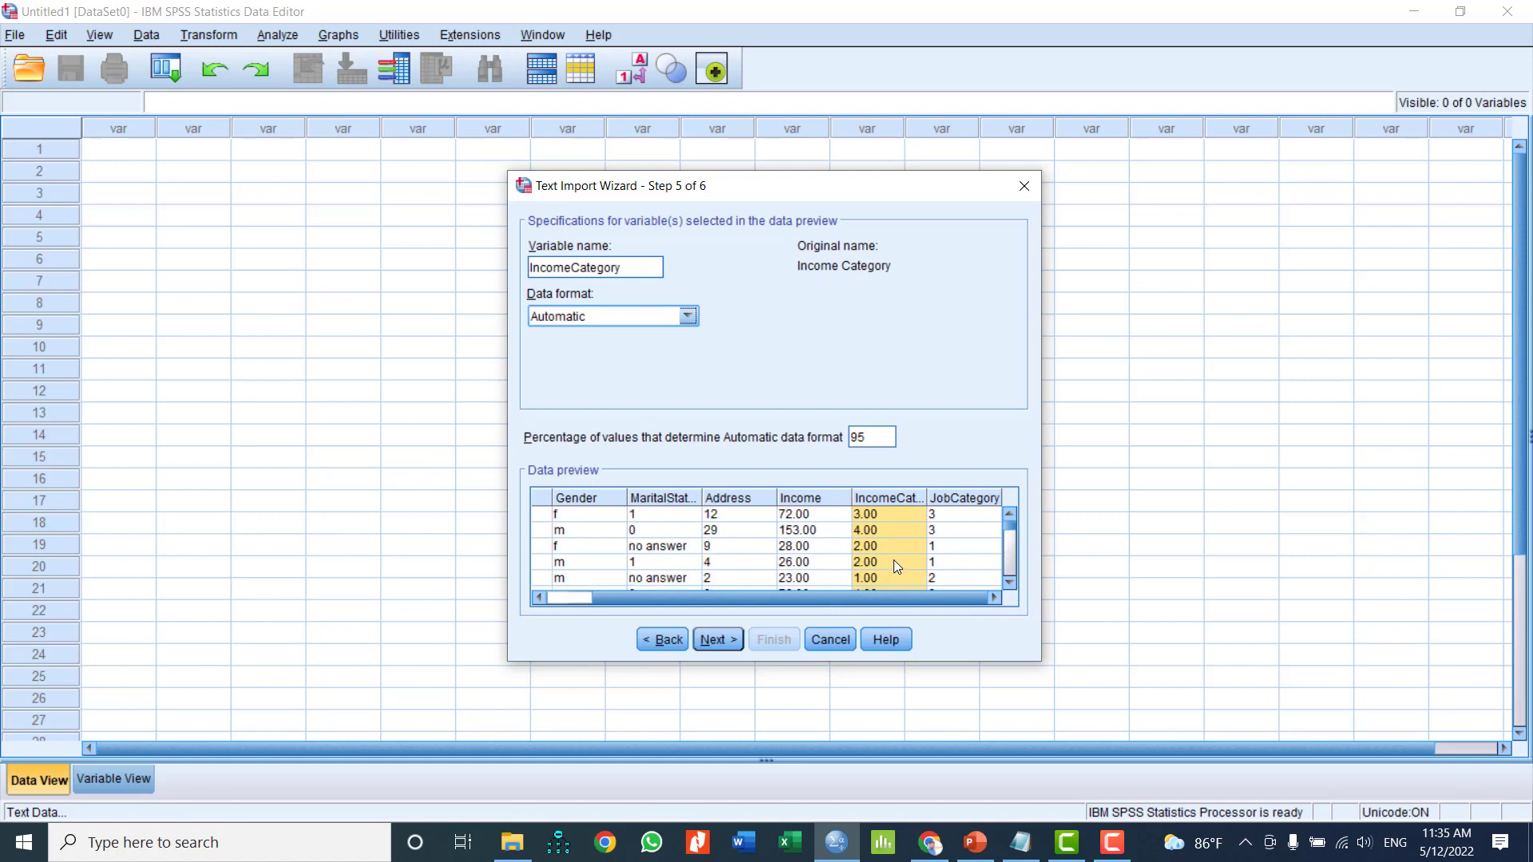
{"action": "left_click", "coordinate": [689, 317]}
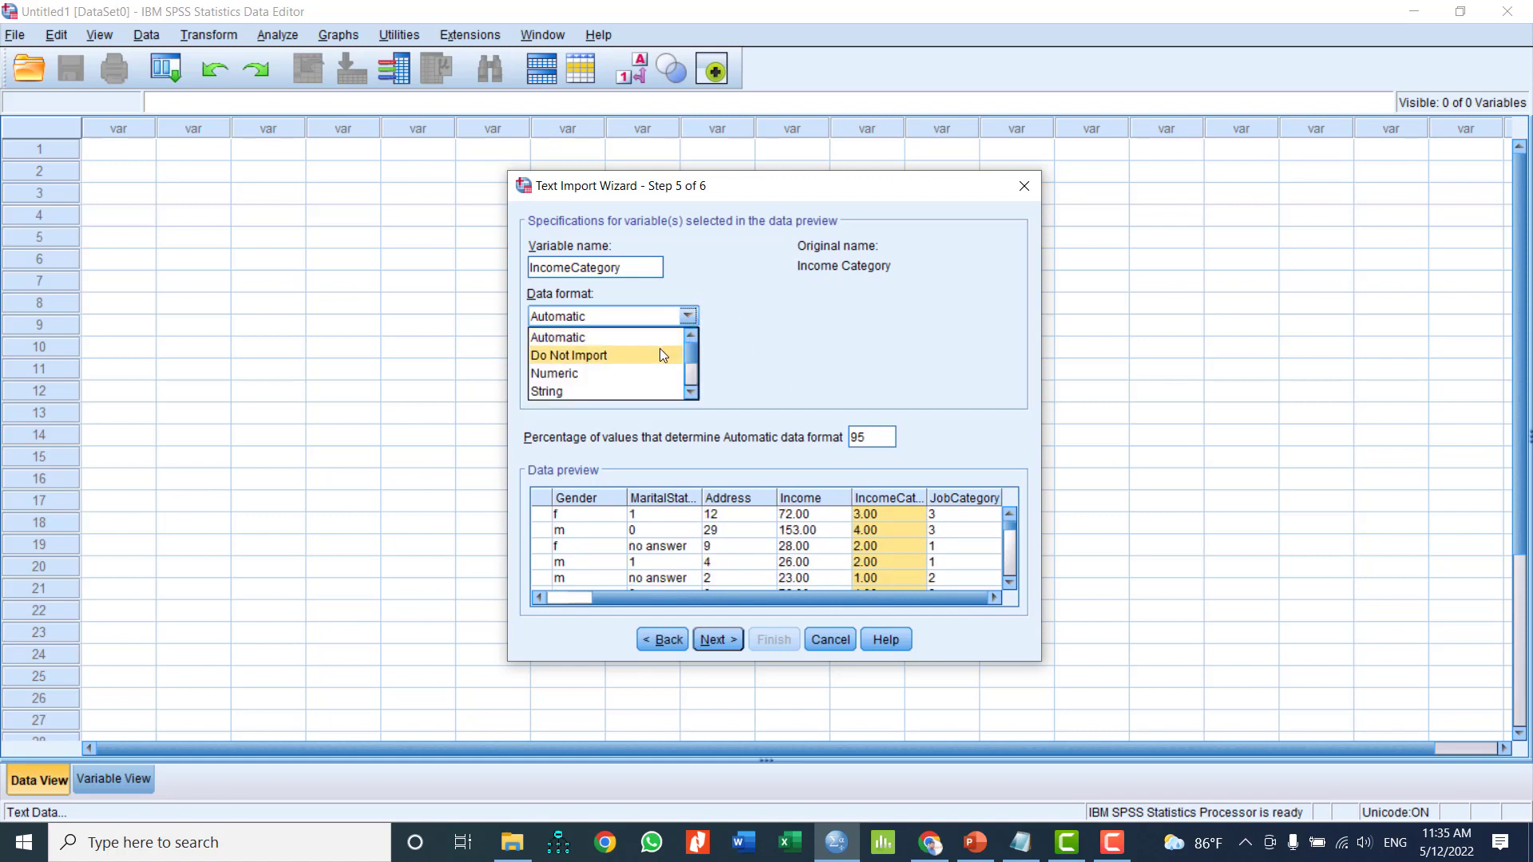
{"action": "left_click", "coordinate": [660, 367]}
{"action": "left_click", "coordinate": [963, 493]}
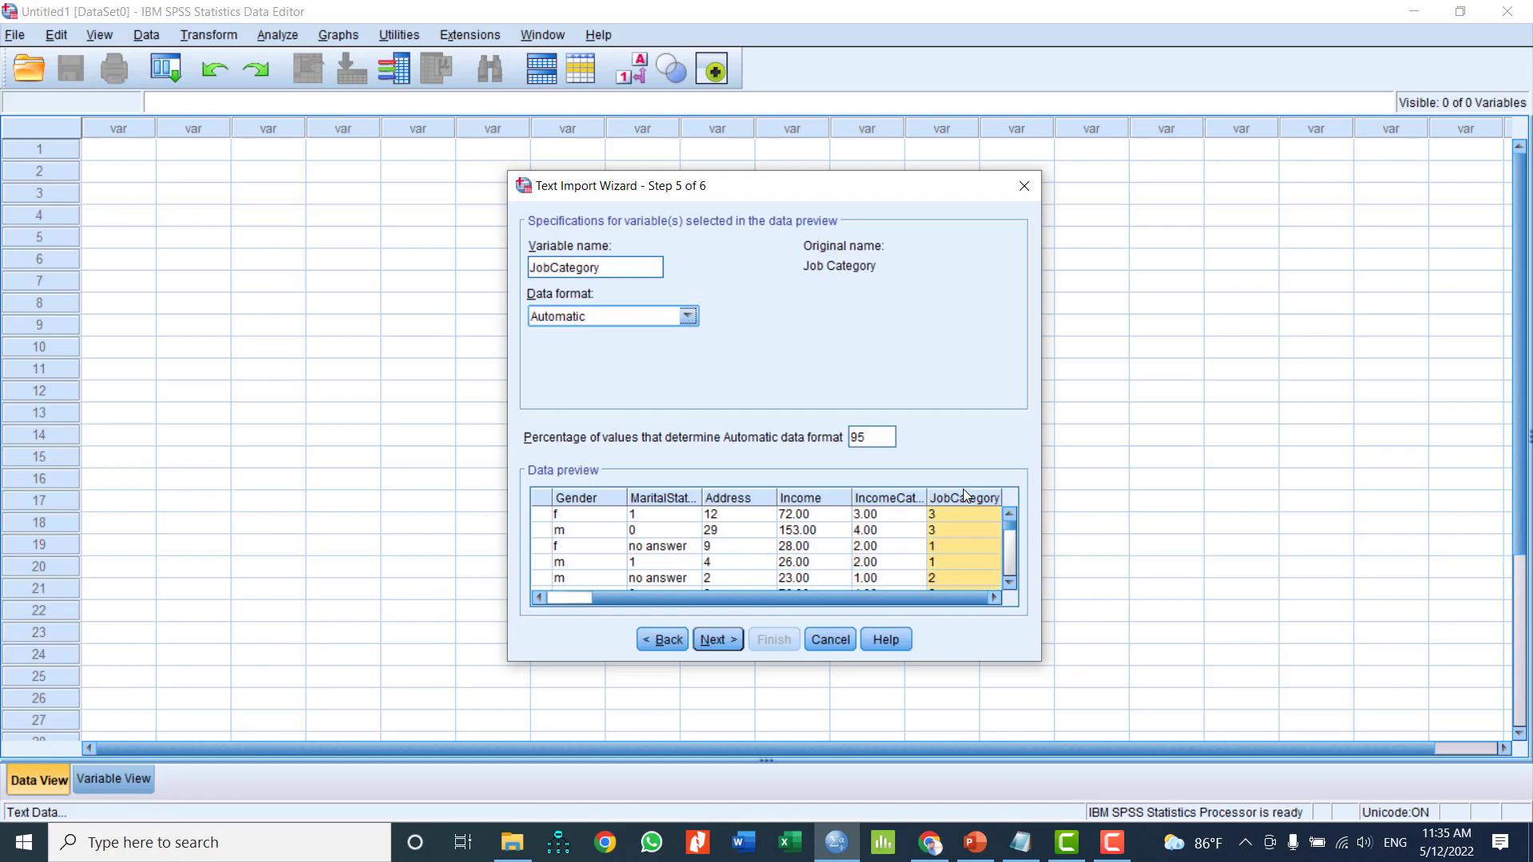
{"action": "left_click", "coordinate": [692, 317]}
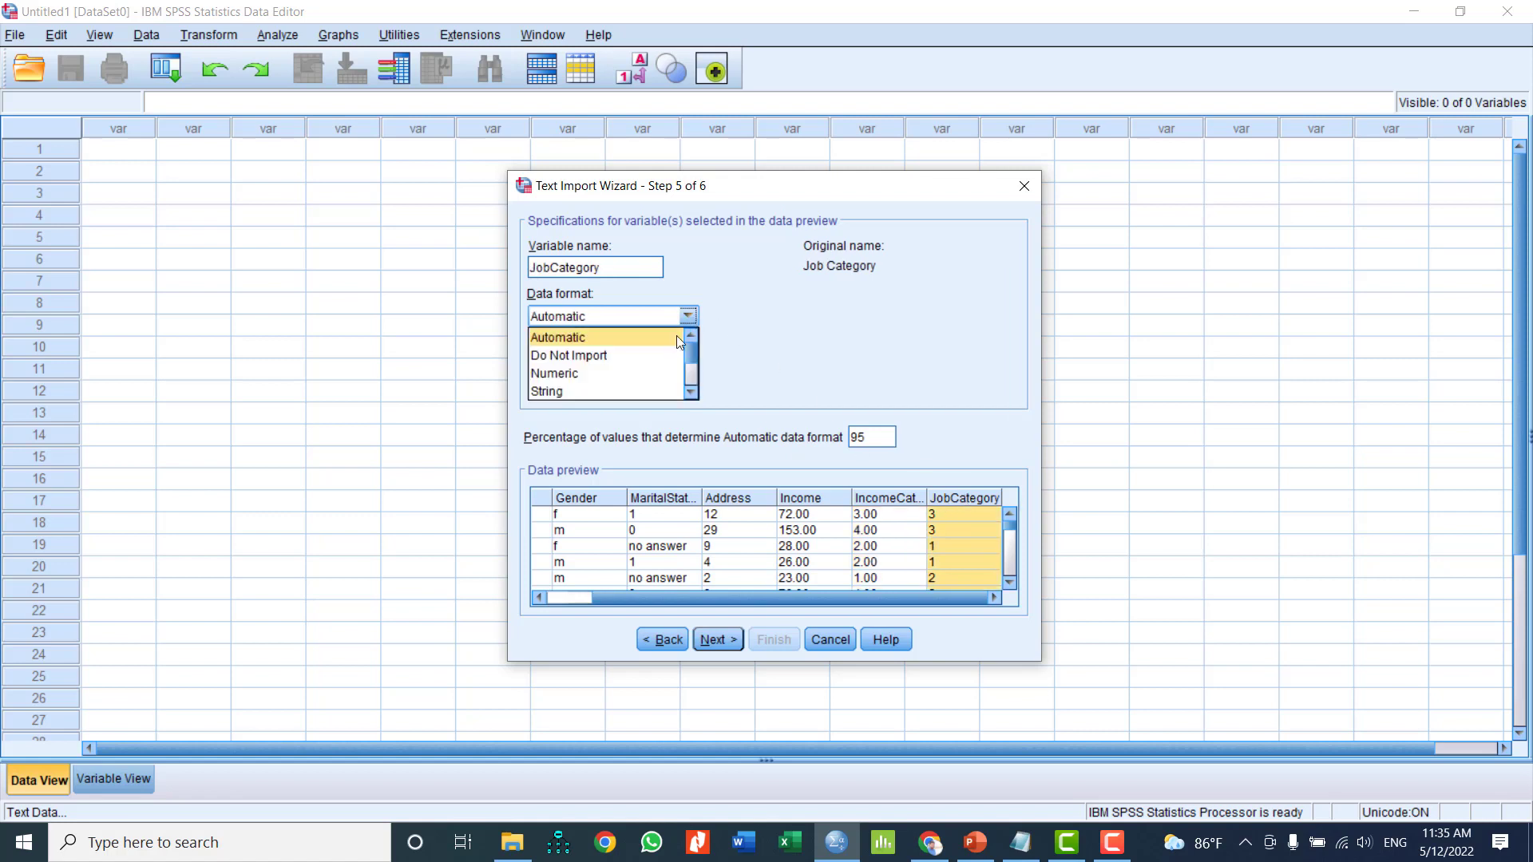
{"action": "left_click", "coordinate": [661, 373]}
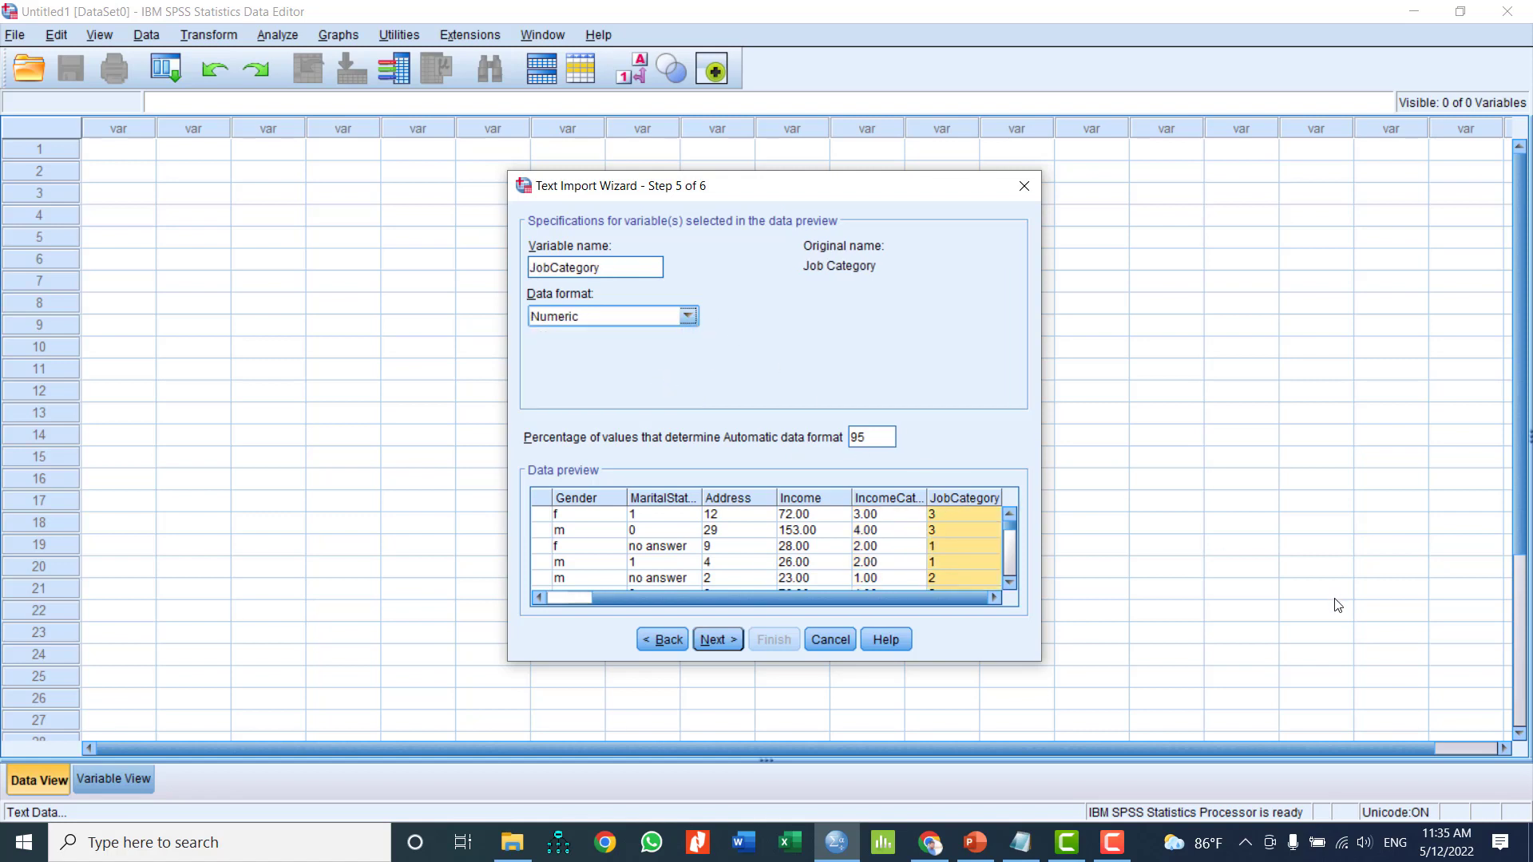
Continue to the final wizard step and save the file format for future use as ABC.tpf on the Desktop, replacing the existing file
{"action": "left_click", "coordinate": [713, 641]}
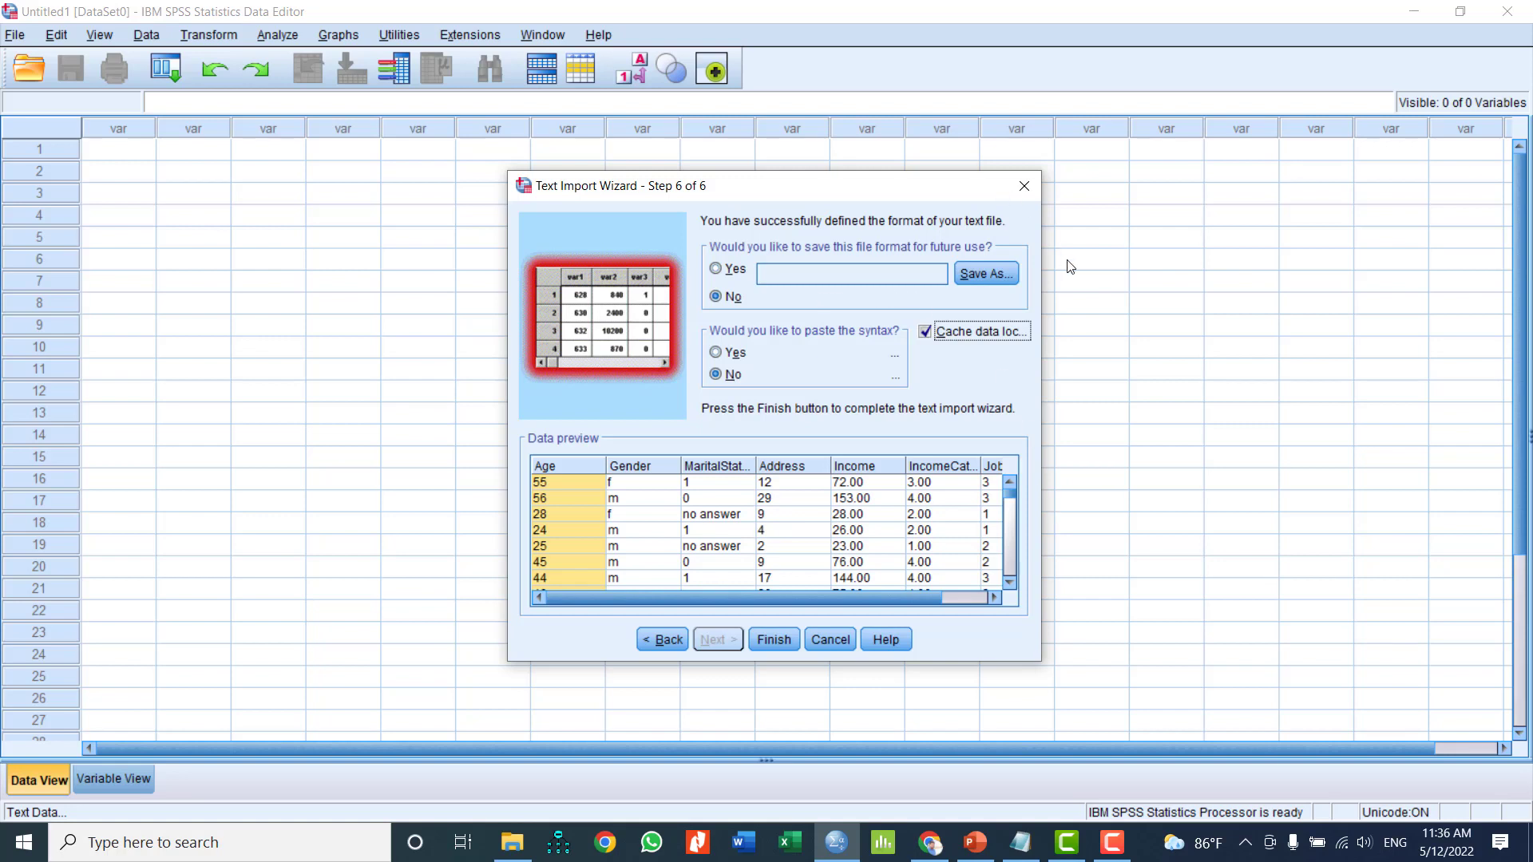
{"action": "left_click", "coordinate": [717, 269]}
{"action": "left_click", "coordinate": [986, 275]}
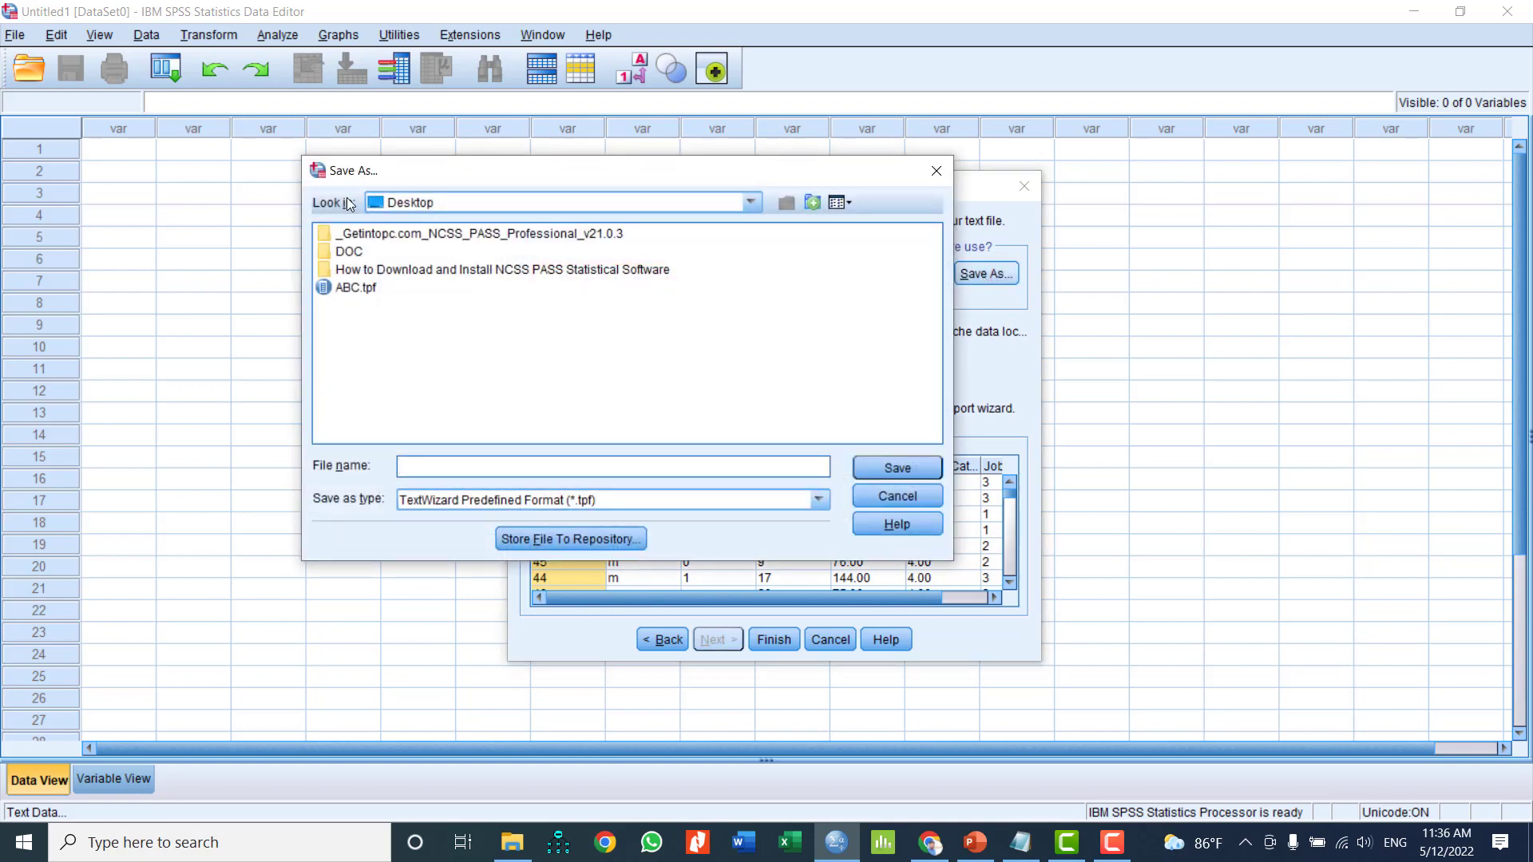
{"action": "left_click", "coordinate": [355, 289]}
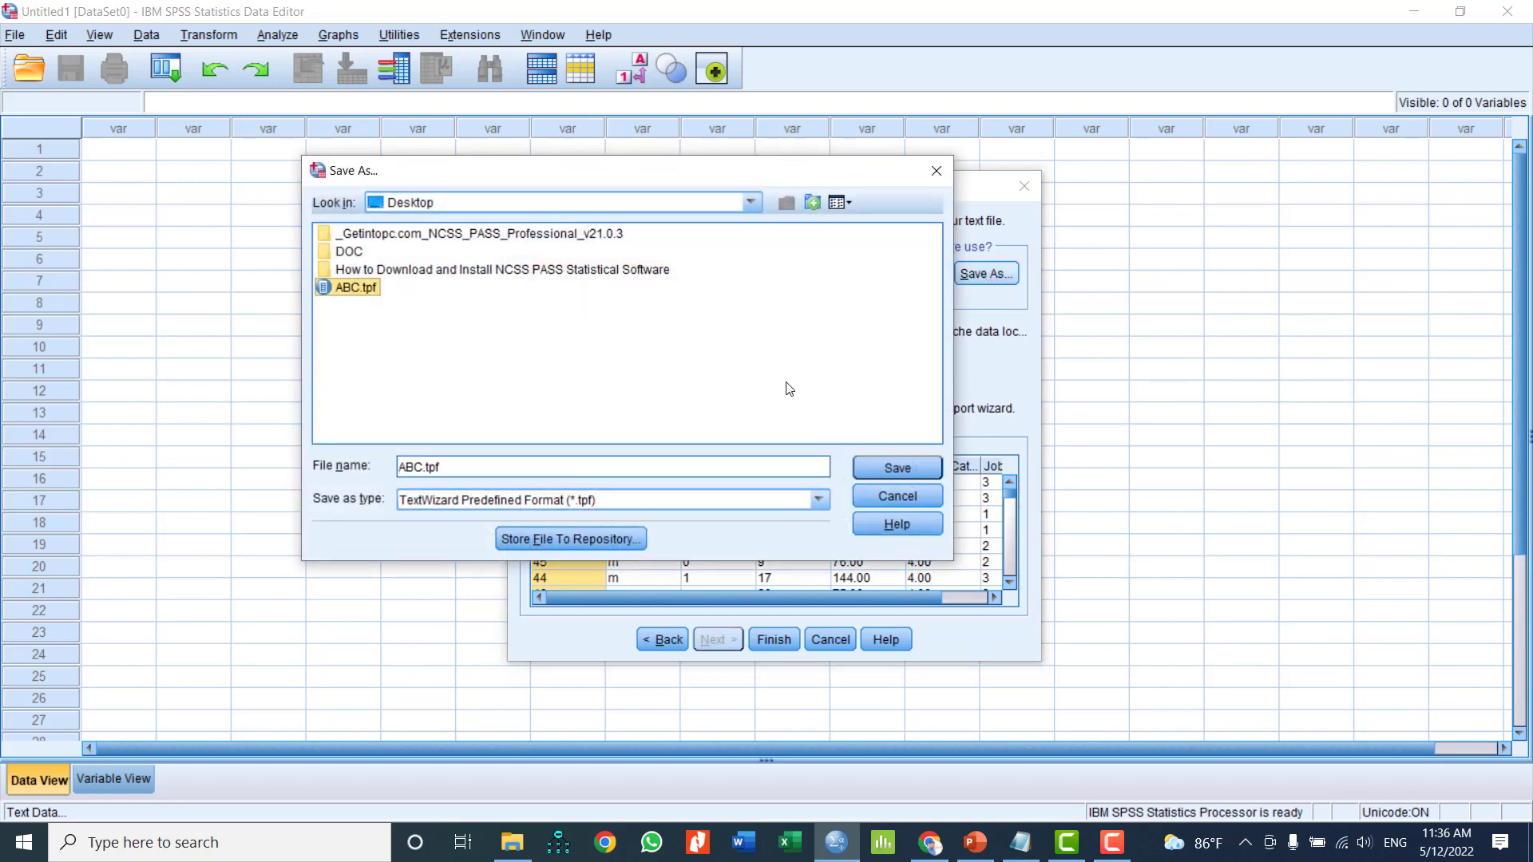
{"action": "left_click", "coordinate": [891, 469]}
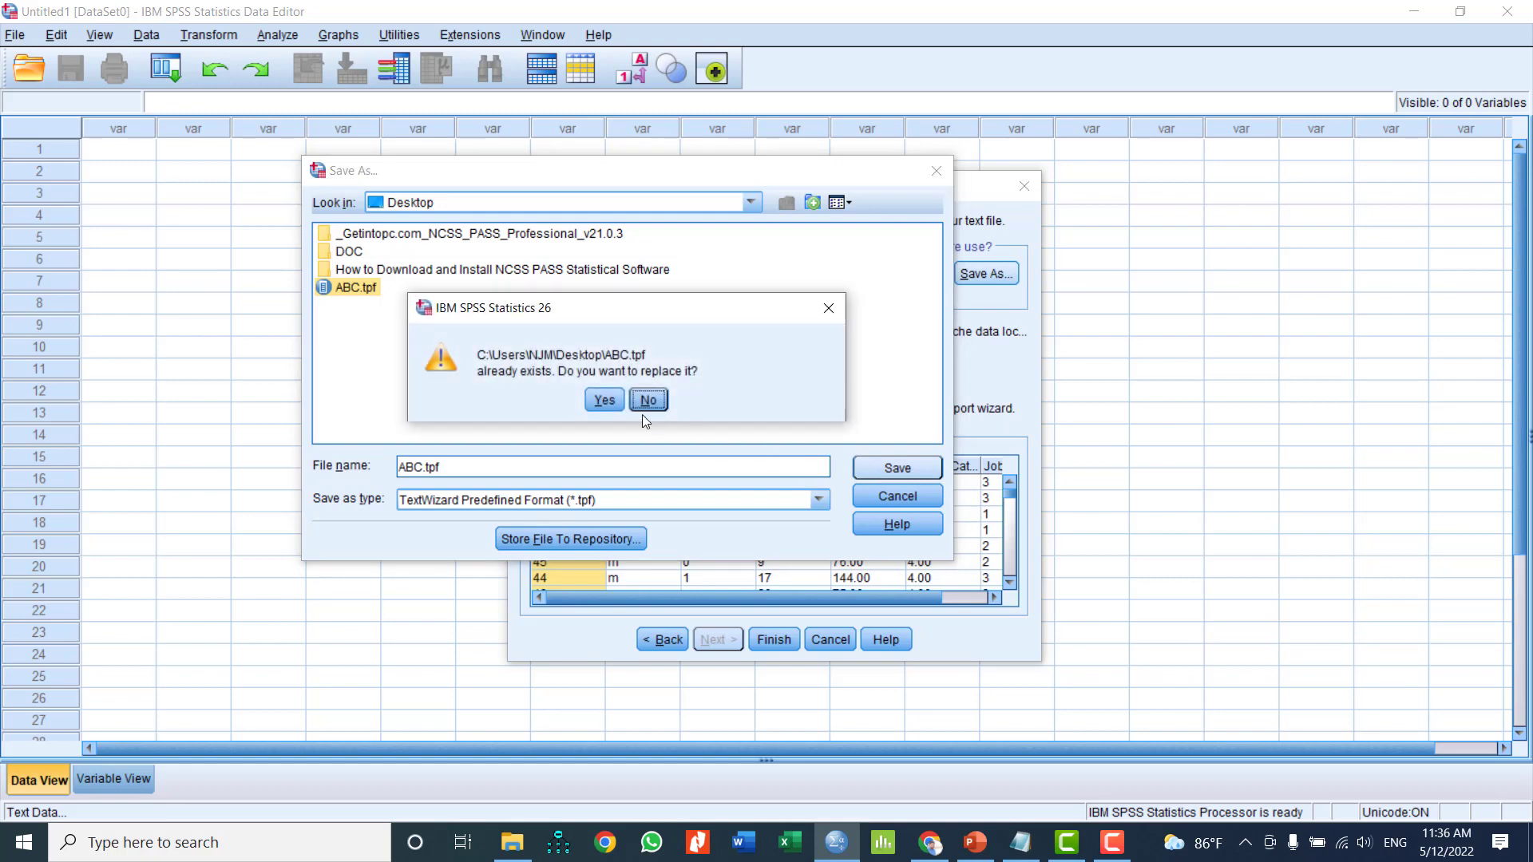
{"action": "left_click", "coordinate": [604, 396]}
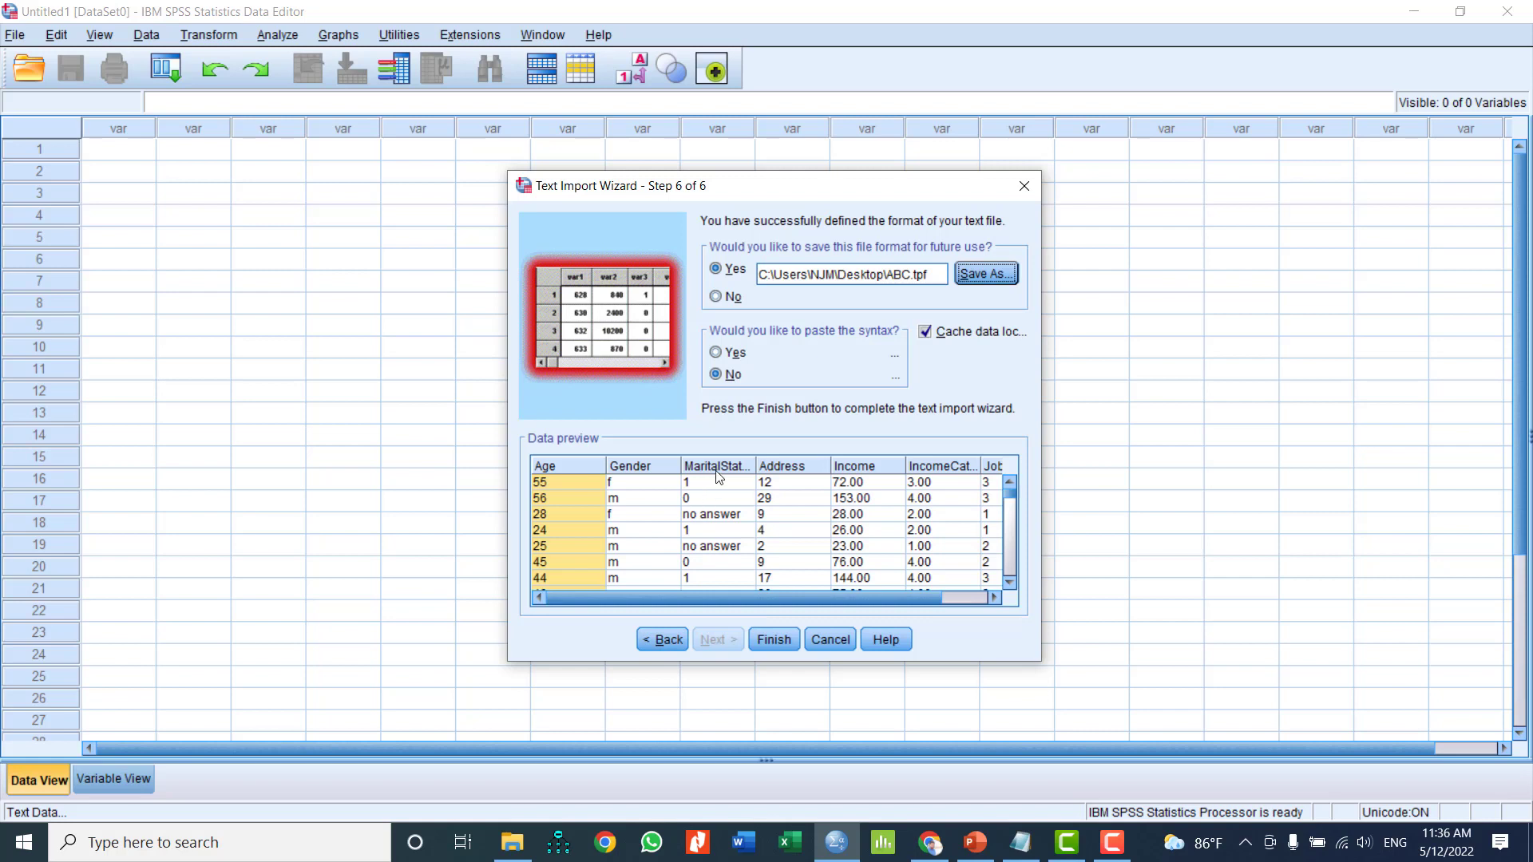
Go back to the variable specifications and set the MaritalStatus data format to Automatic
{"action": "left_click", "coordinate": [662, 641]}
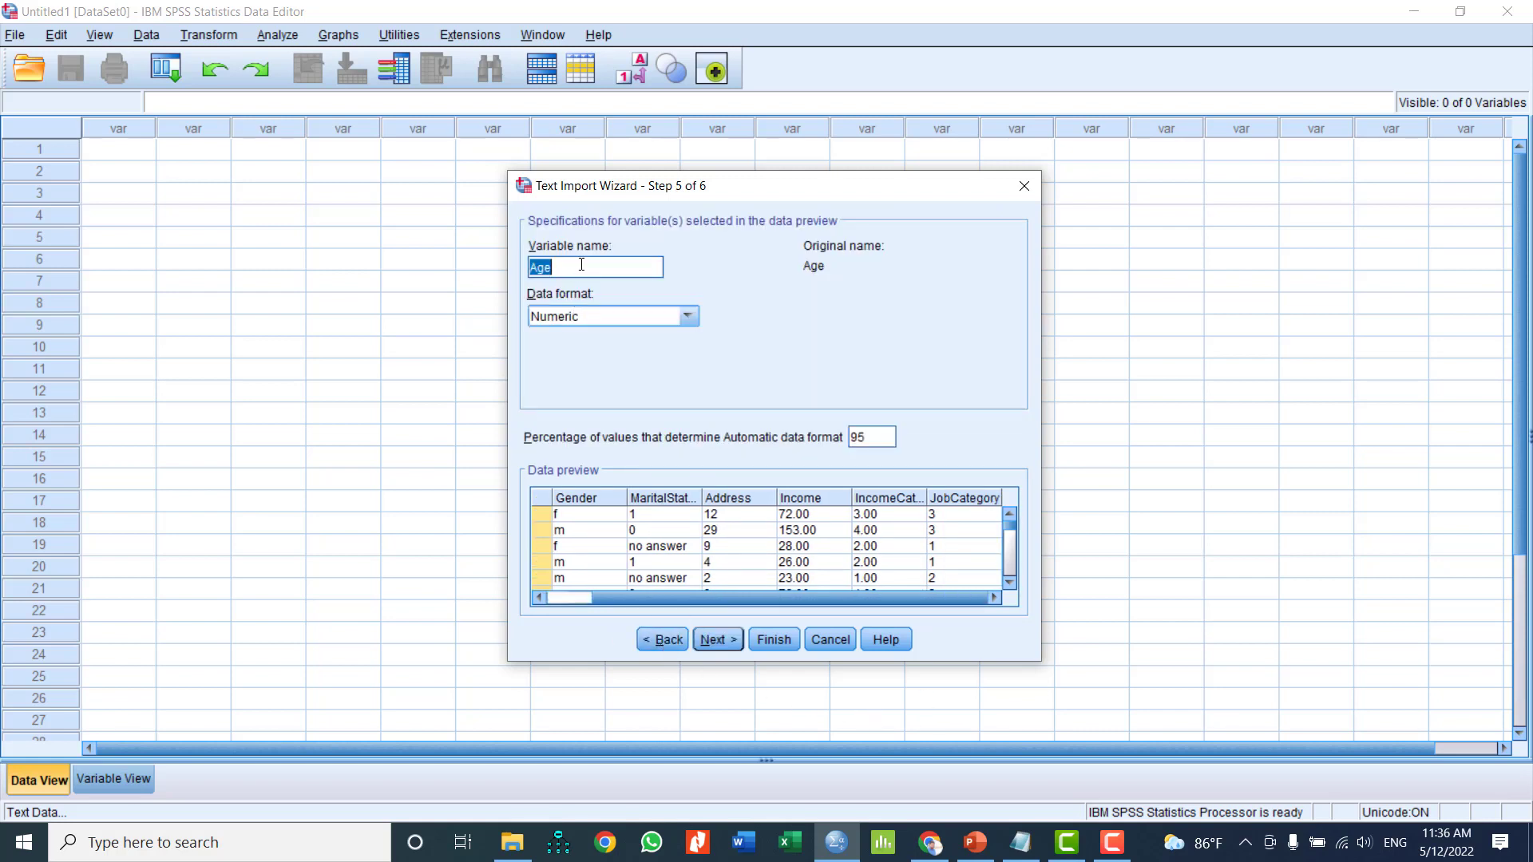
{"action": "left_click", "coordinate": [664, 496]}
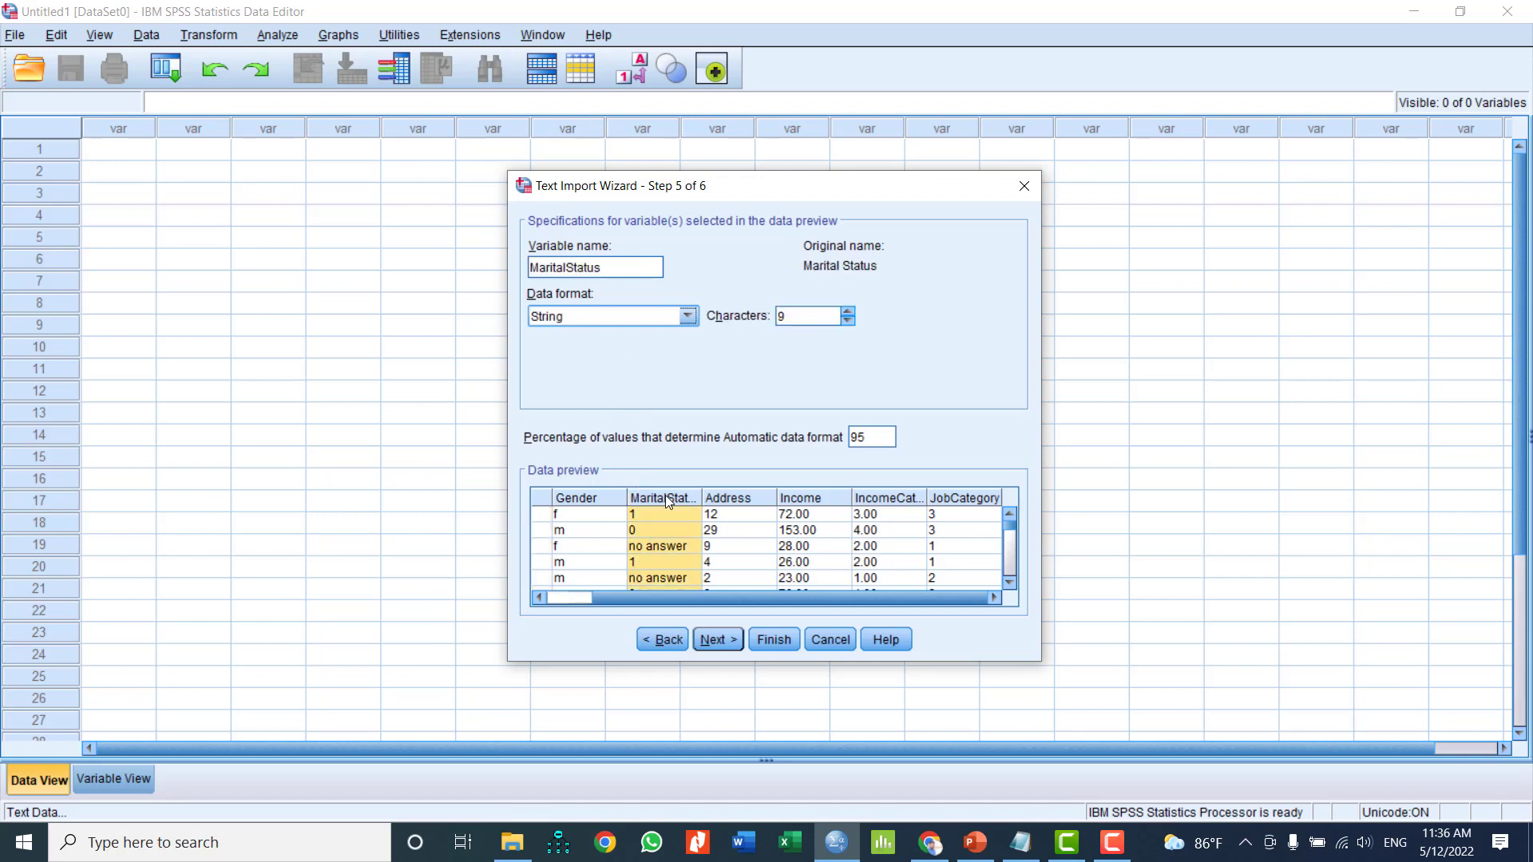
{"action": "left_click", "coordinate": [688, 317]}
{"action": "left_click", "coordinate": [633, 337]}
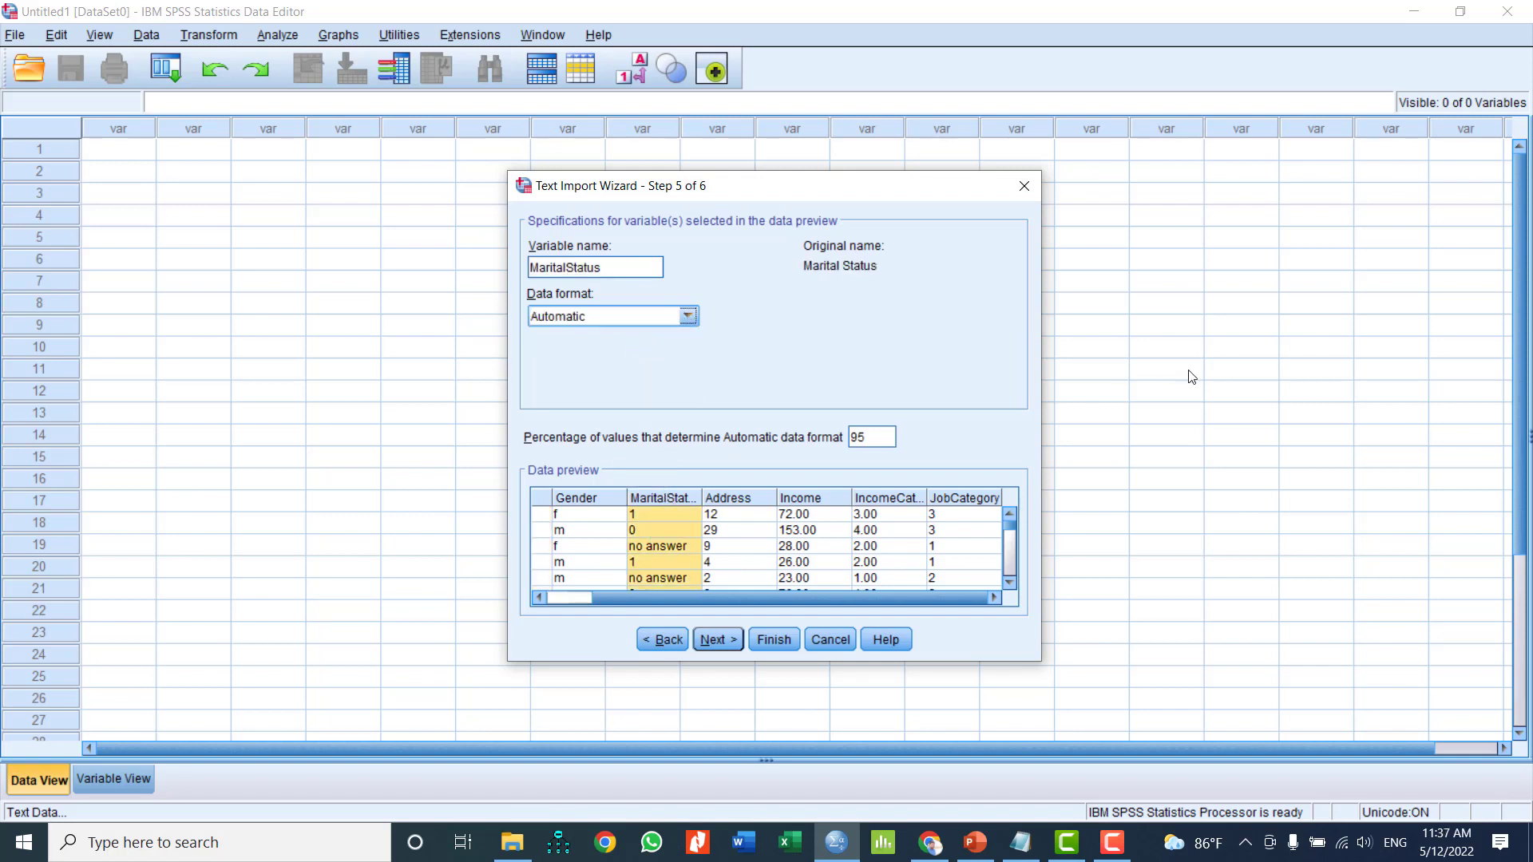
Set the MaritalStatus data format to String in the variable specifications and finish the text import
{"action": "left_click", "coordinate": [721, 639]}
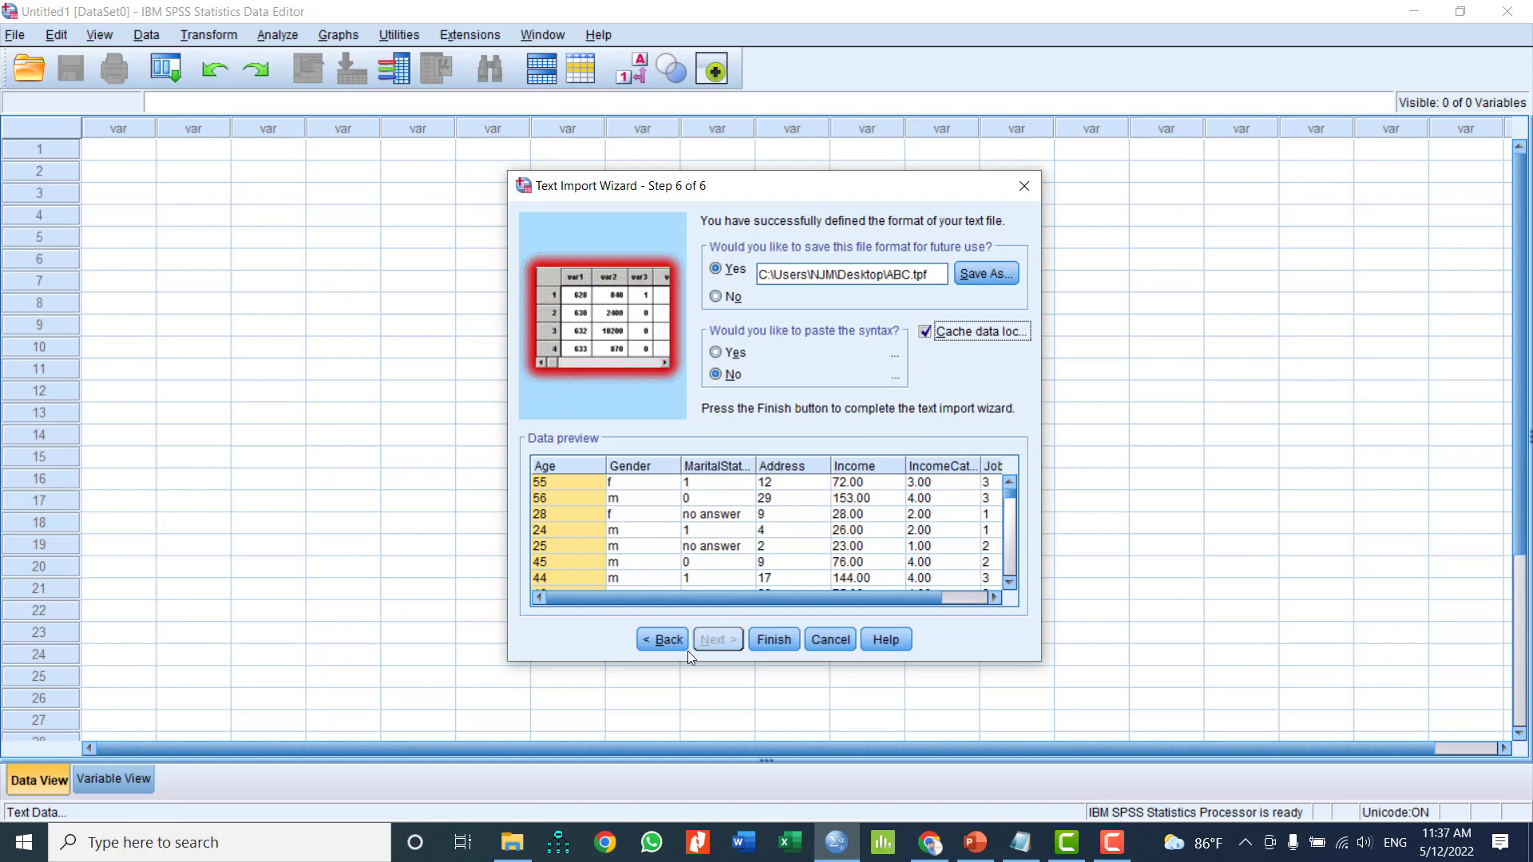
{"action": "left_click", "coordinate": [666, 640]}
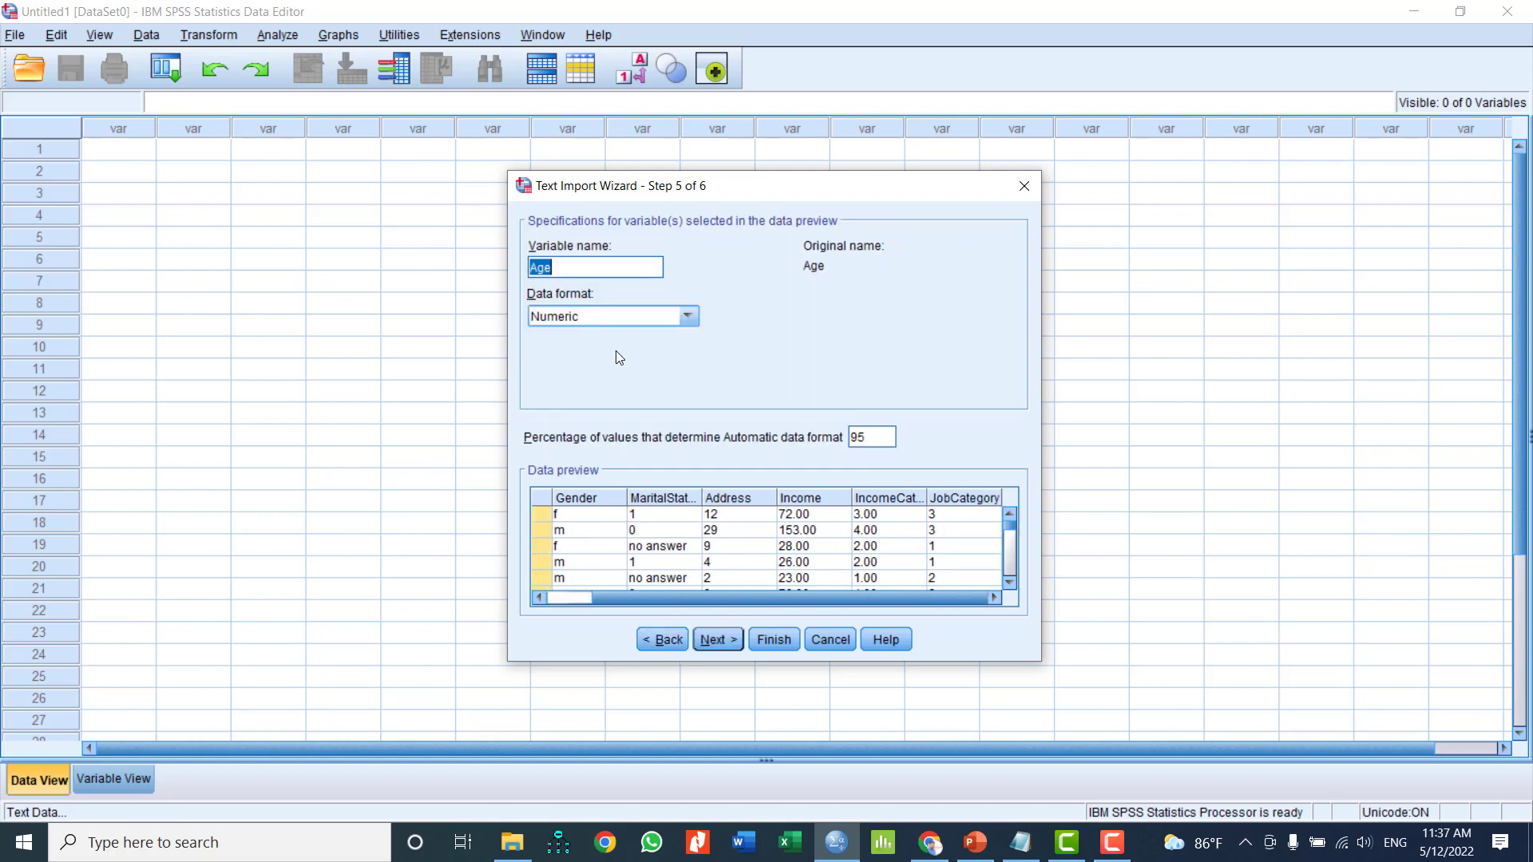
{"action": "left_click", "coordinate": [653, 495]}
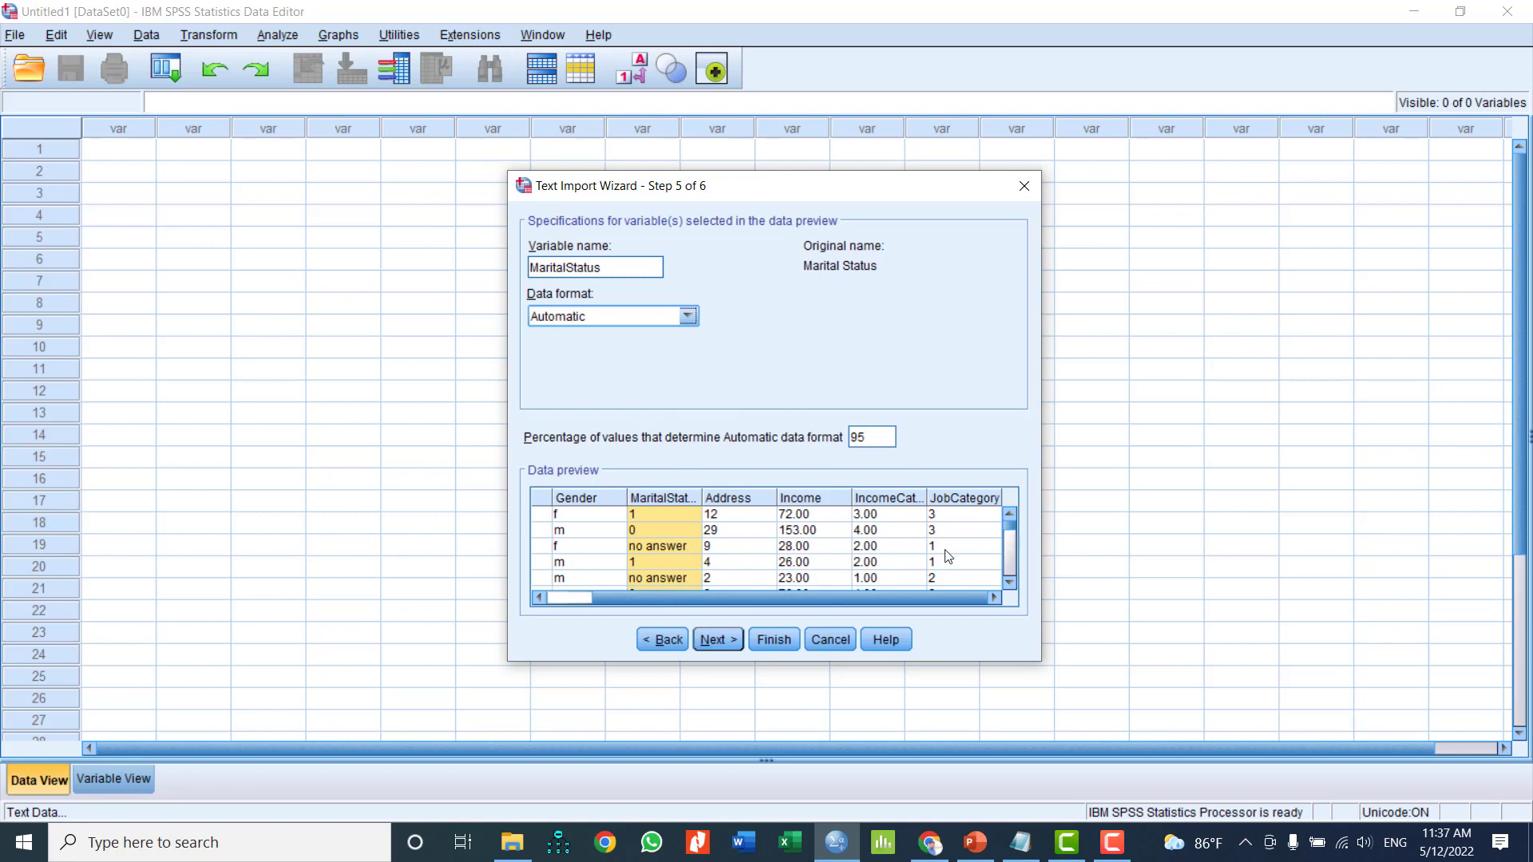
{"action": "left_click", "coordinate": [687, 316]}
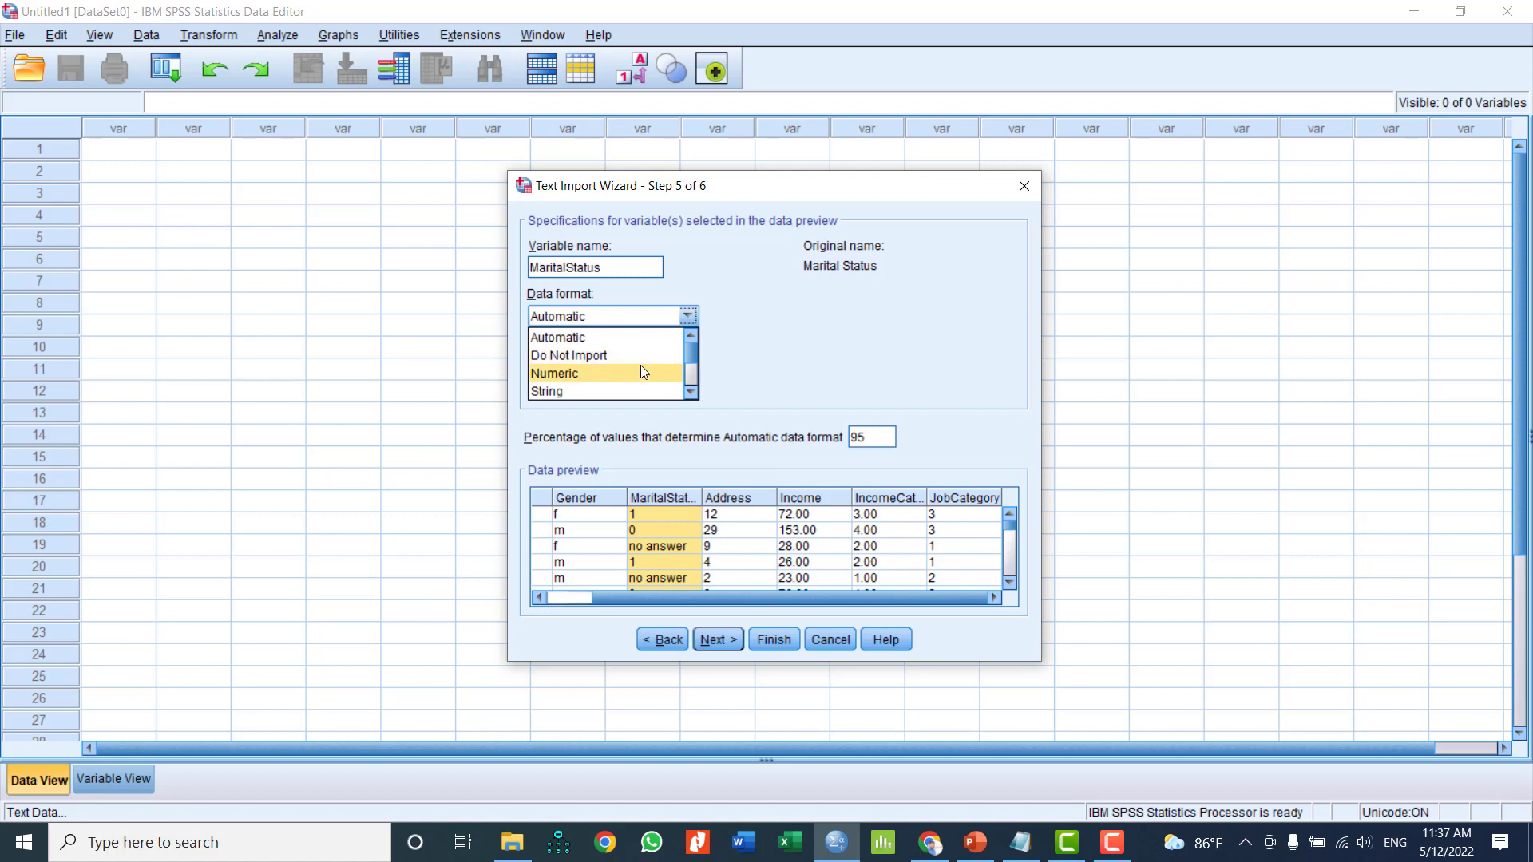
{"action": "left_click", "coordinate": [637, 390]}
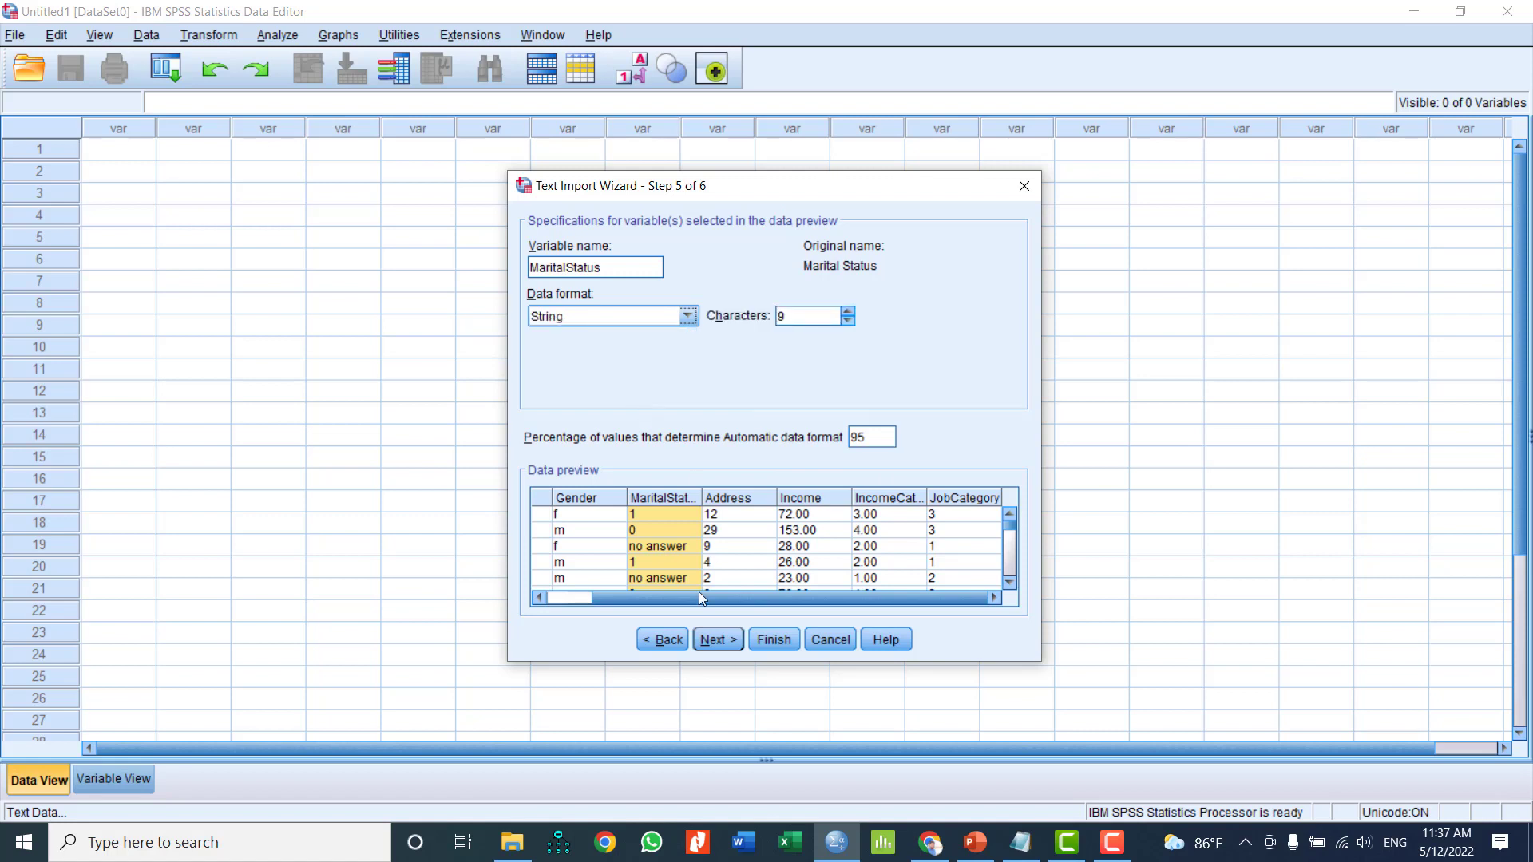
{"action": "left_click", "coordinate": [709, 639]}
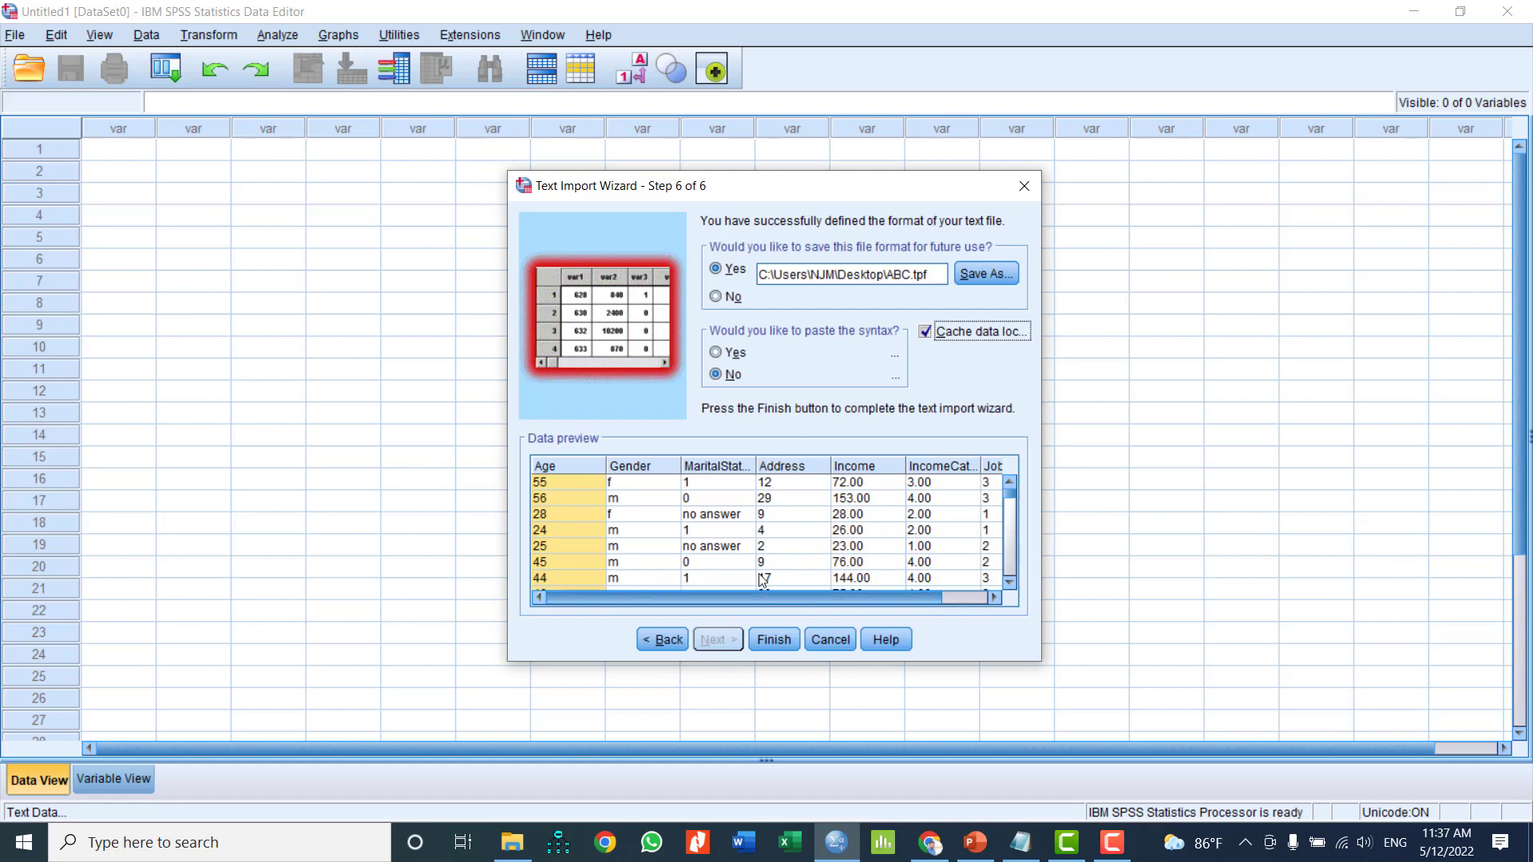
{"action": "left_click", "coordinate": [771, 639]}
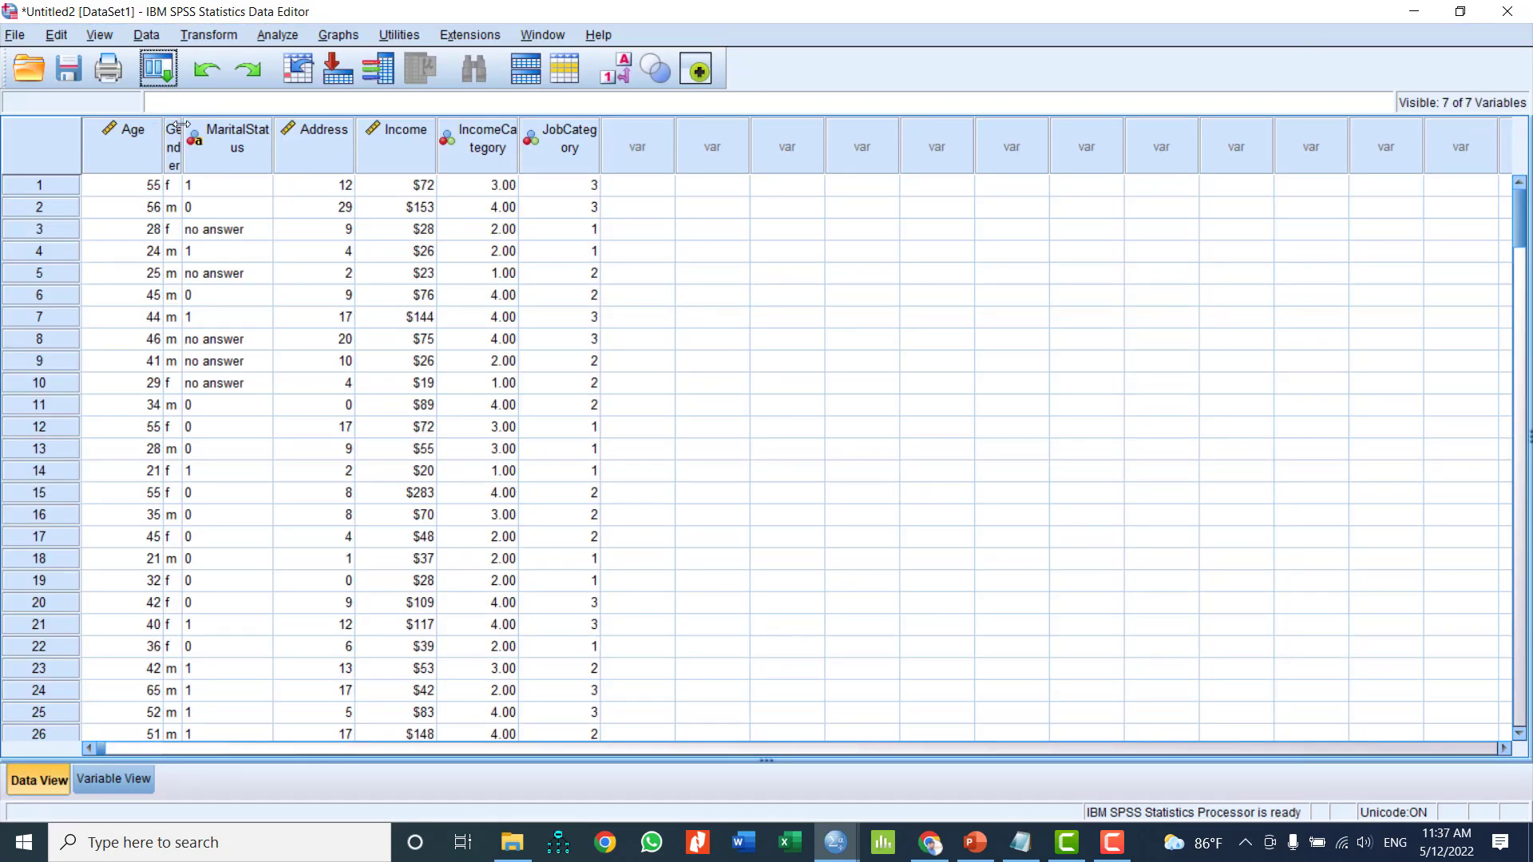
Widen the Gender and Age columns in the imported dataset and review the Gender and MaritalStatus values
{"action": "left_click_drag", "start_coordinate": [182, 128], "coordinate": [264, 135]}
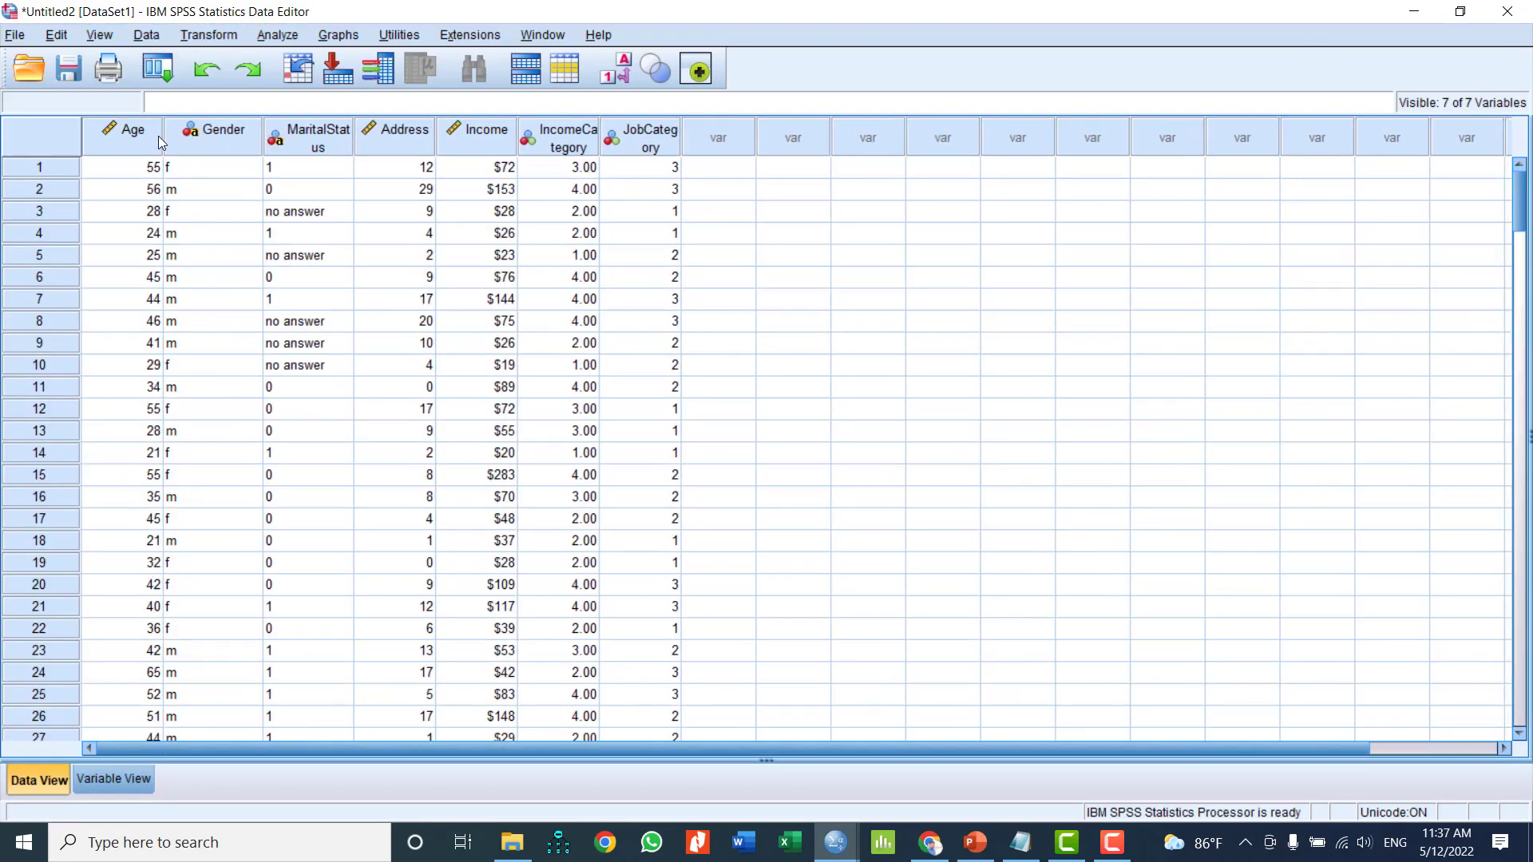
{"action": "left_click_drag", "start_coordinate": [163, 135], "coordinate": [206, 137]}
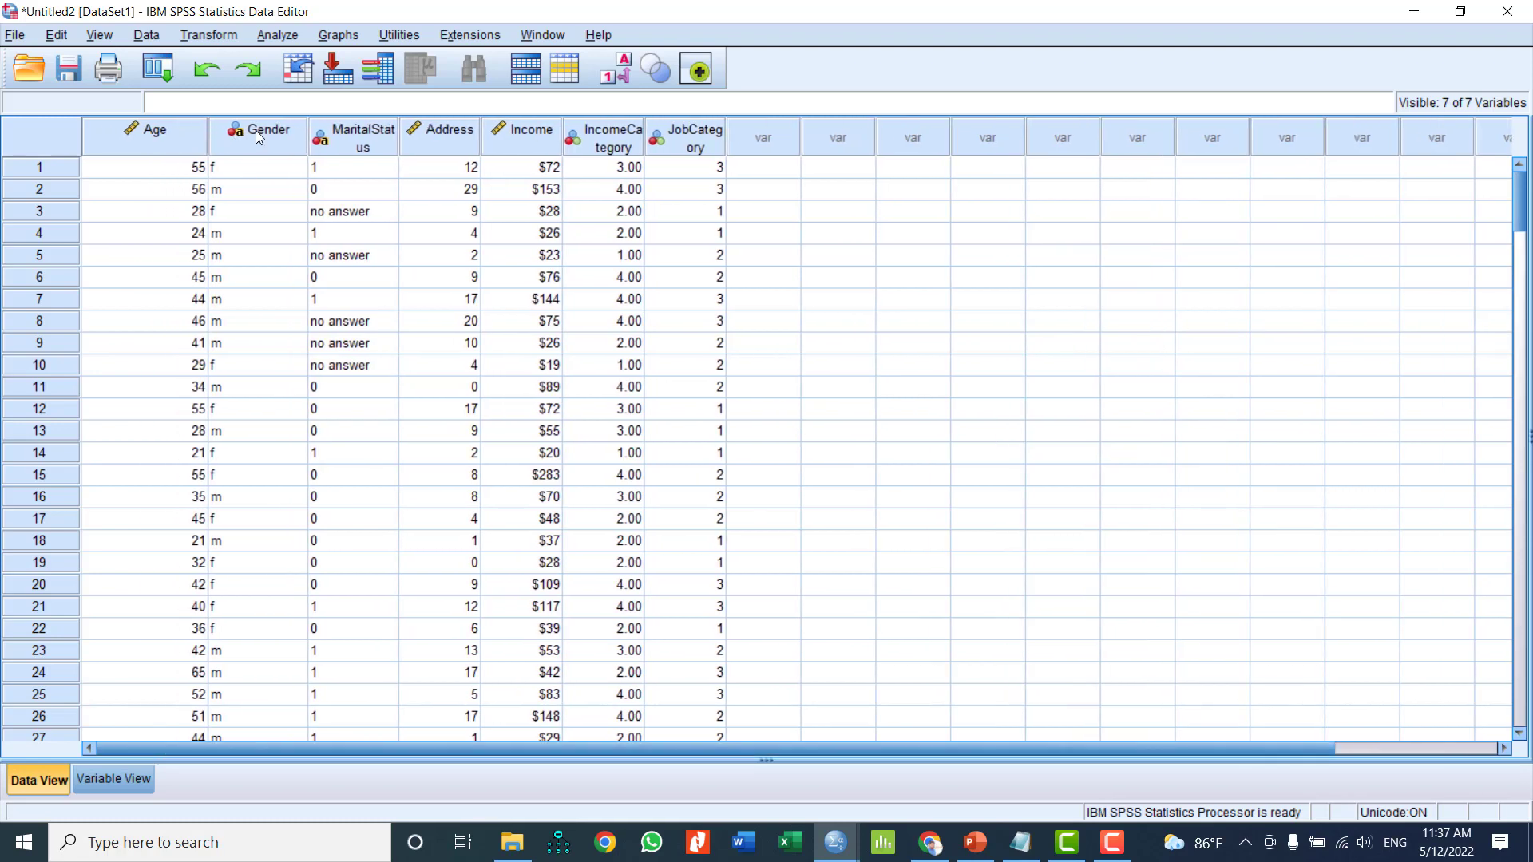
{"action": "left_click", "coordinate": [255, 131]}
{"action": "left_click", "coordinate": [354, 133]}
{"action": "left_click", "coordinate": [229, 137]}
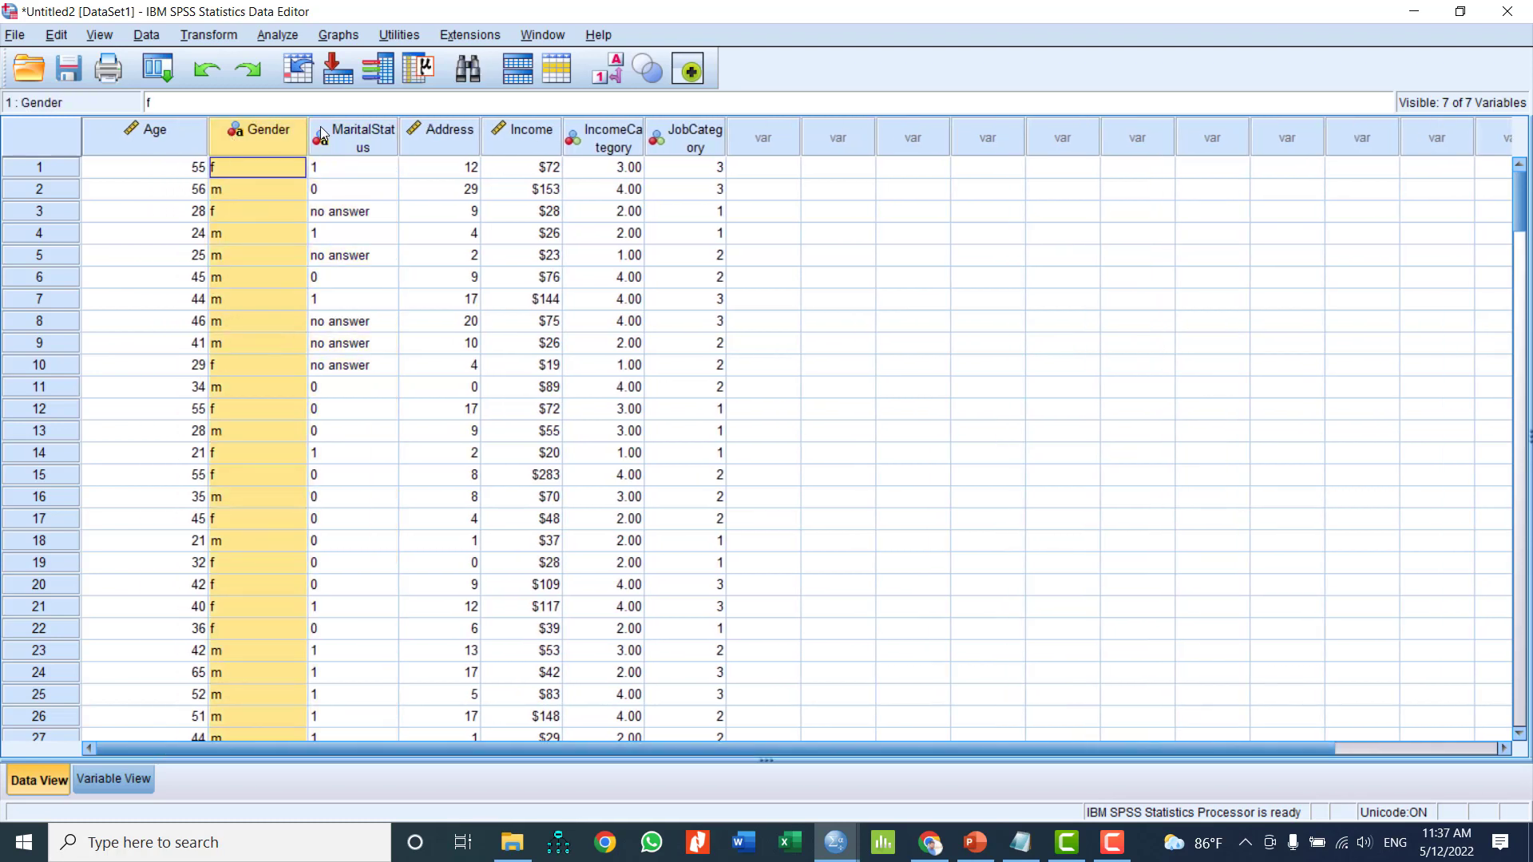
{"action": "left_click", "coordinate": [355, 131]}
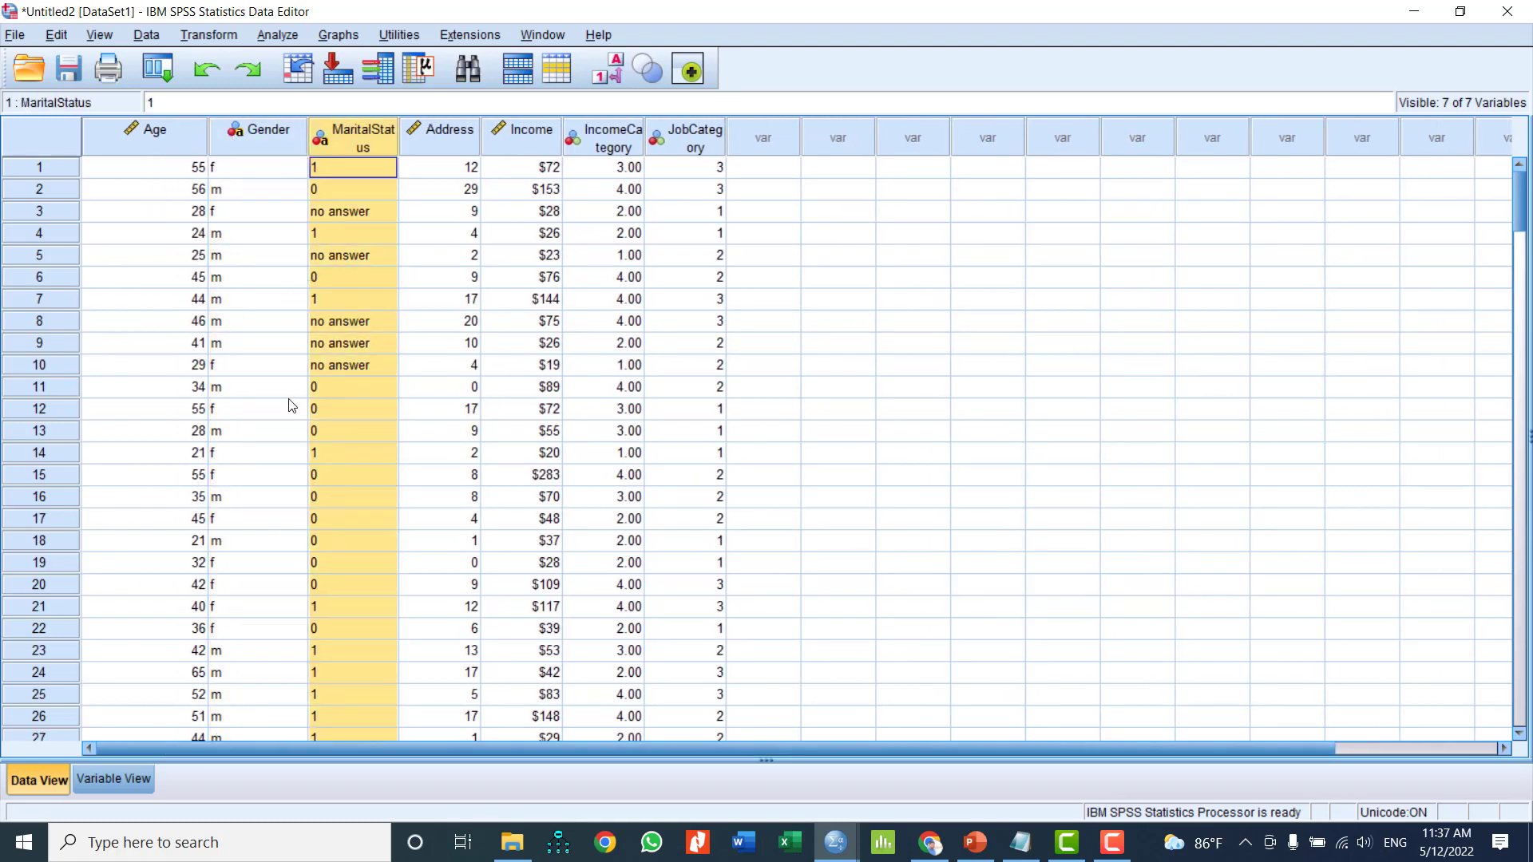
{"action": "left_click", "coordinate": [267, 150]}
{"action": "left_click", "coordinate": [367, 141]}
{"action": "scroll", "coordinate": [542, 652], "scroll_direction": "down", "scroll_amount": 17}
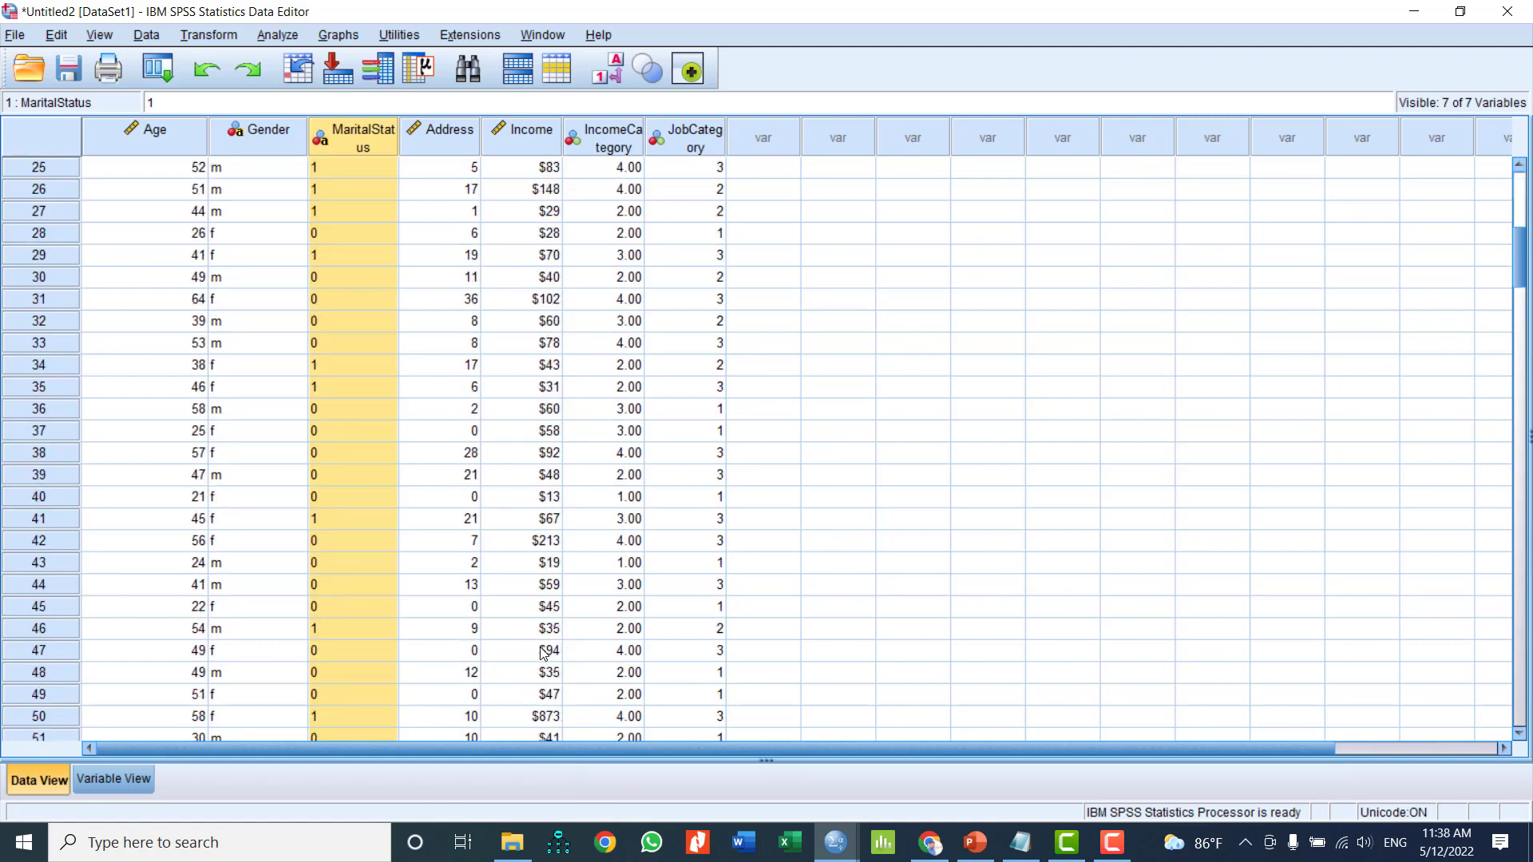
Start a new text data import of the sample file demo.txt
{"action": "left_click", "coordinate": [17, 36]}
{"action": "mouse_move", "coordinate": [40, 112]}
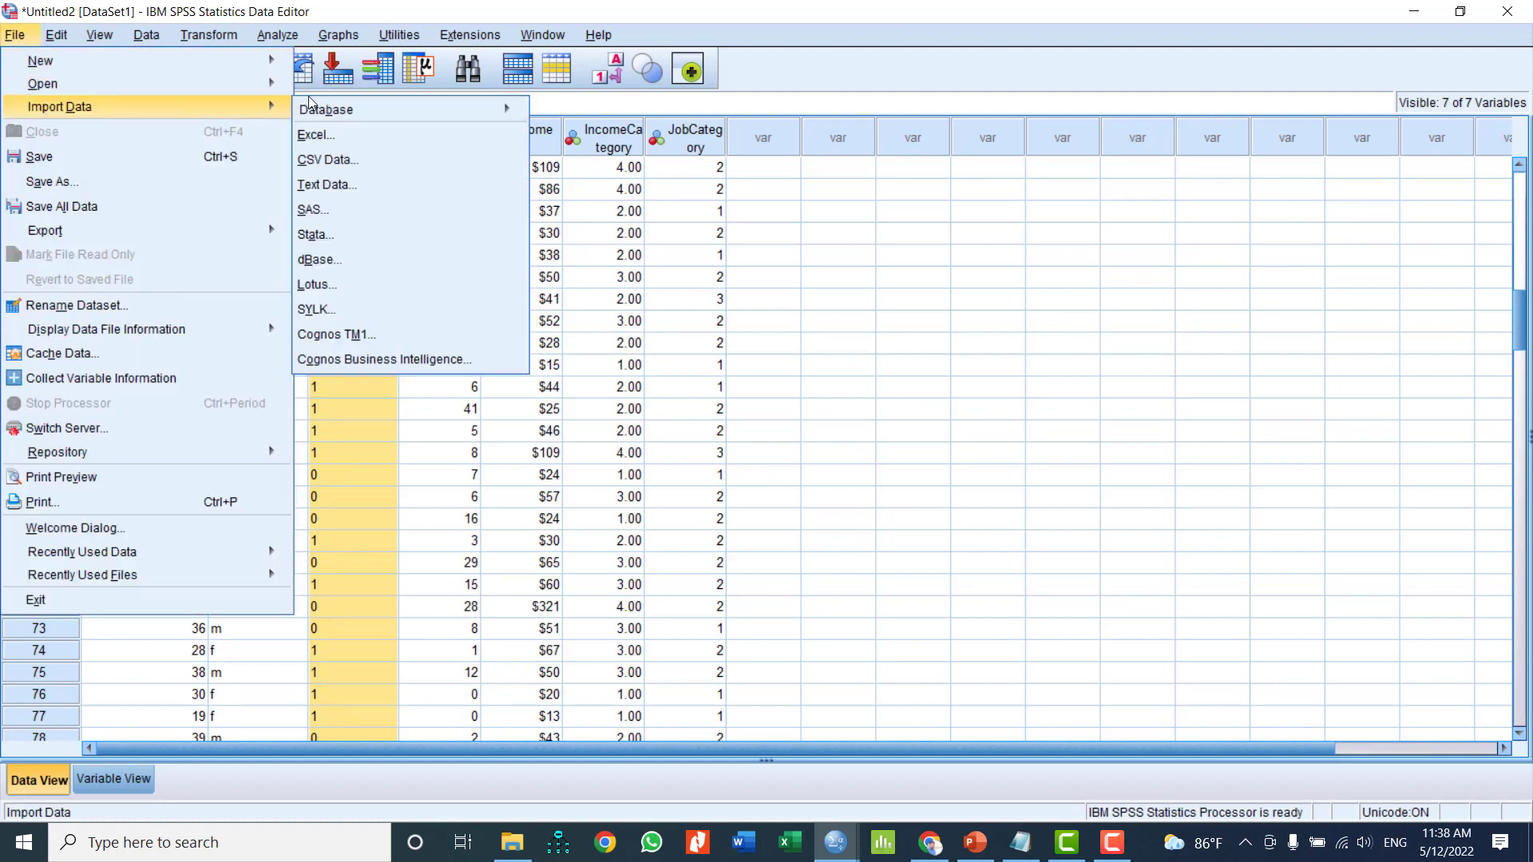
{"action": "left_click", "coordinate": [334, 184]}
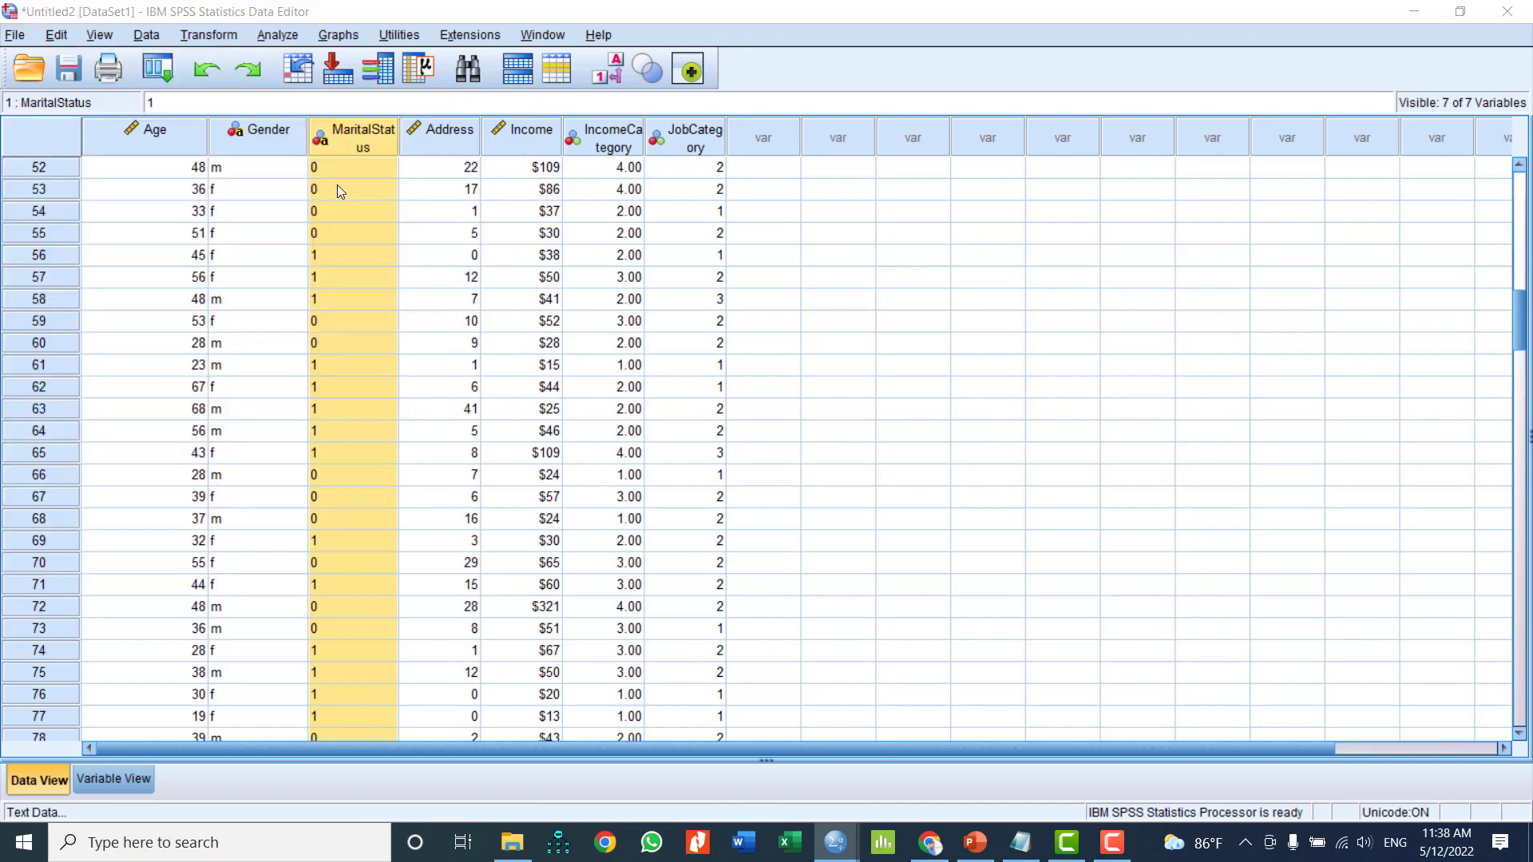
{"action": "left_click", "coordinate": [361, 256]}
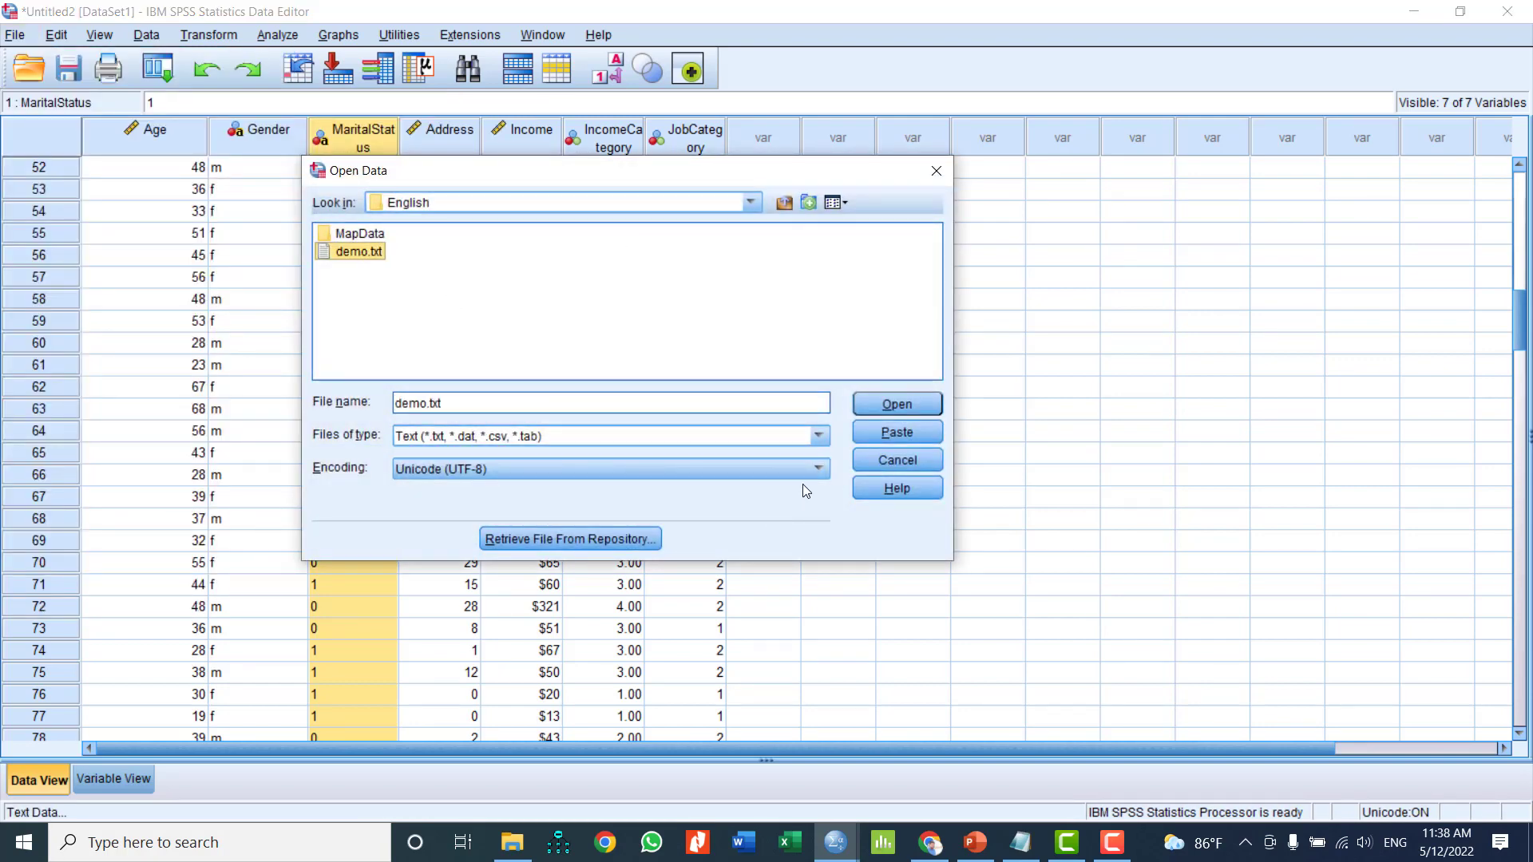
{"action": "left_click", "coordinate": [899, 404]}
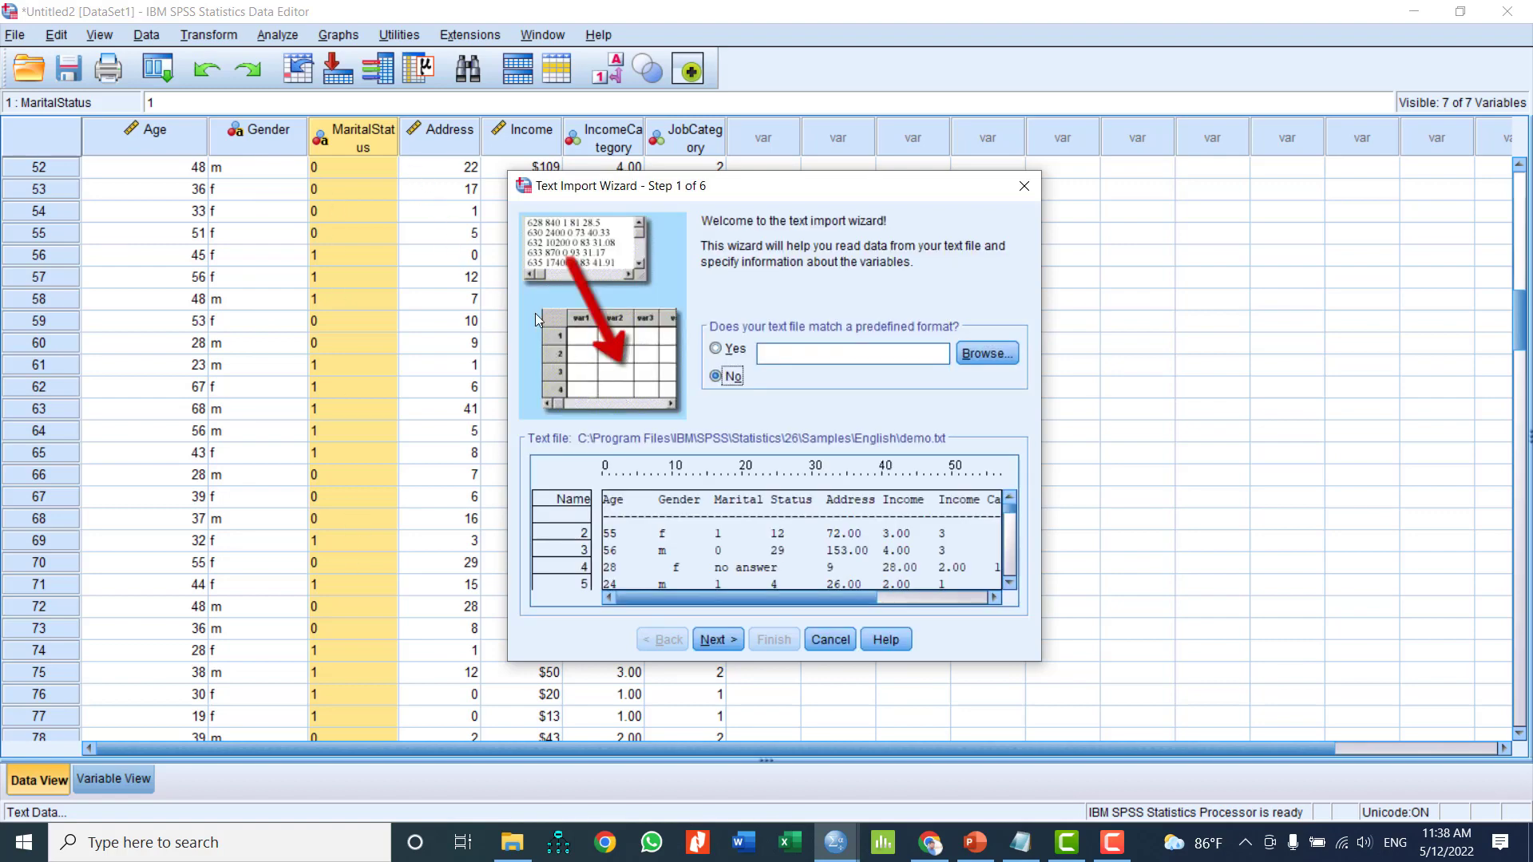
Decline a predefined format, keep the delimited layout with Tab as delimiter, and enable removing leading spaces from string values
{"action": "left_click", "coordinate": [713, 640]}
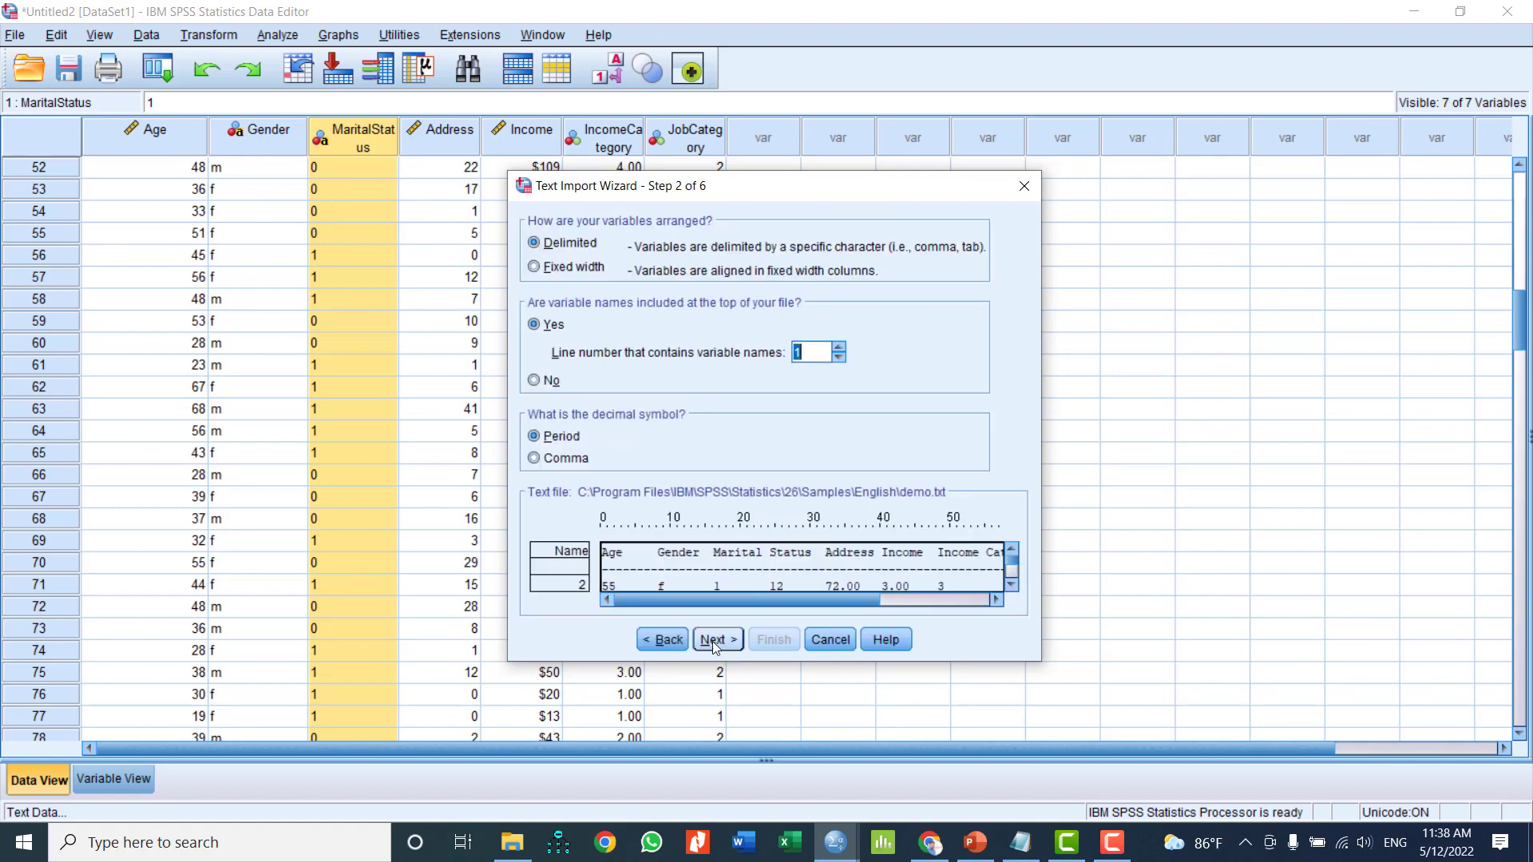
{"action": "left_click", "coordinate": [715, 643]}
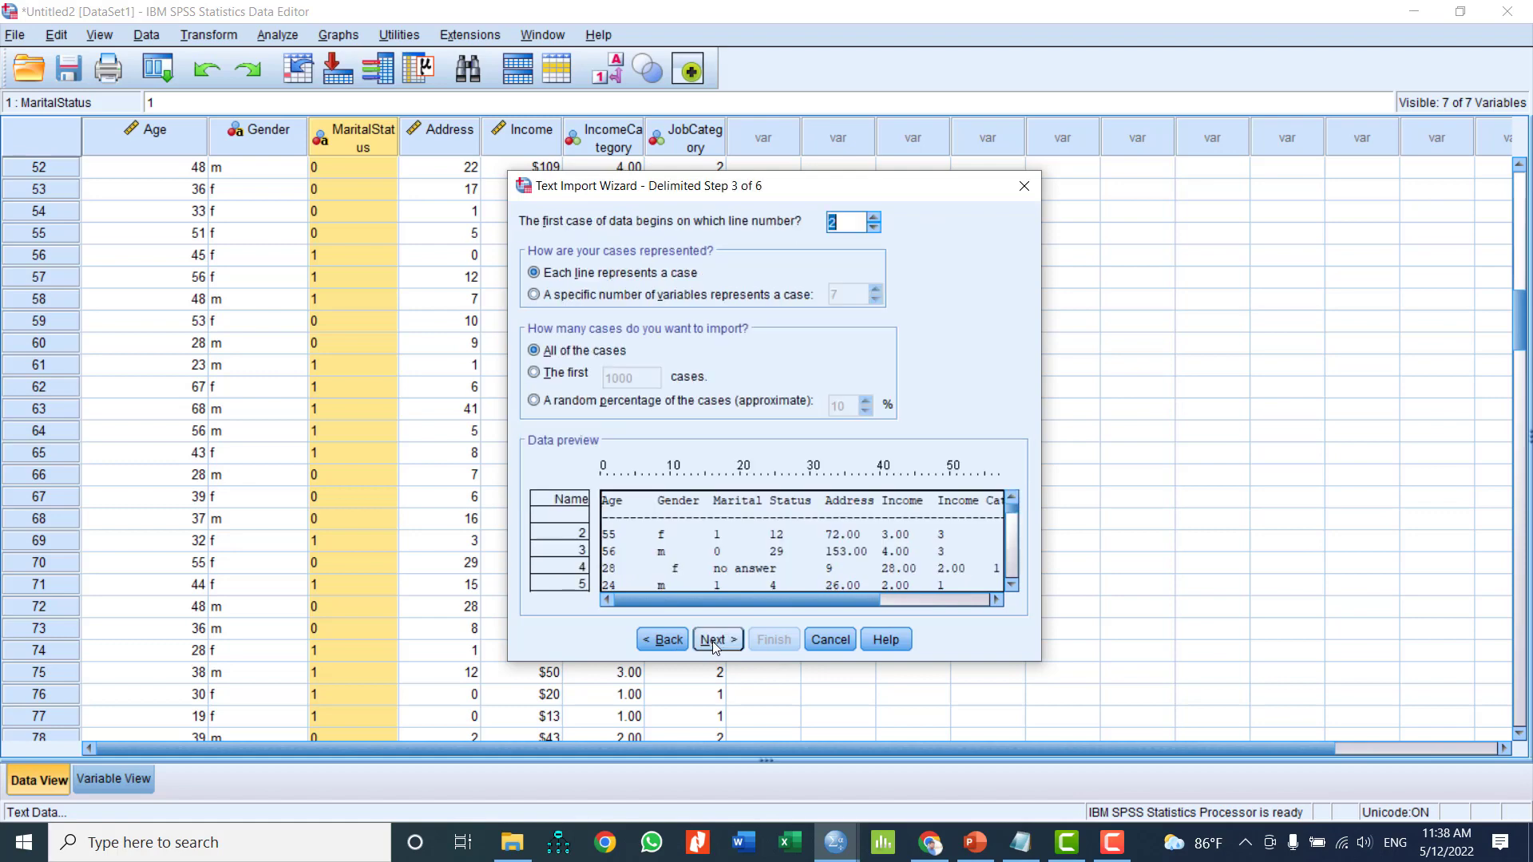
{"action": "left_click", "coordinate": [713, 641]}
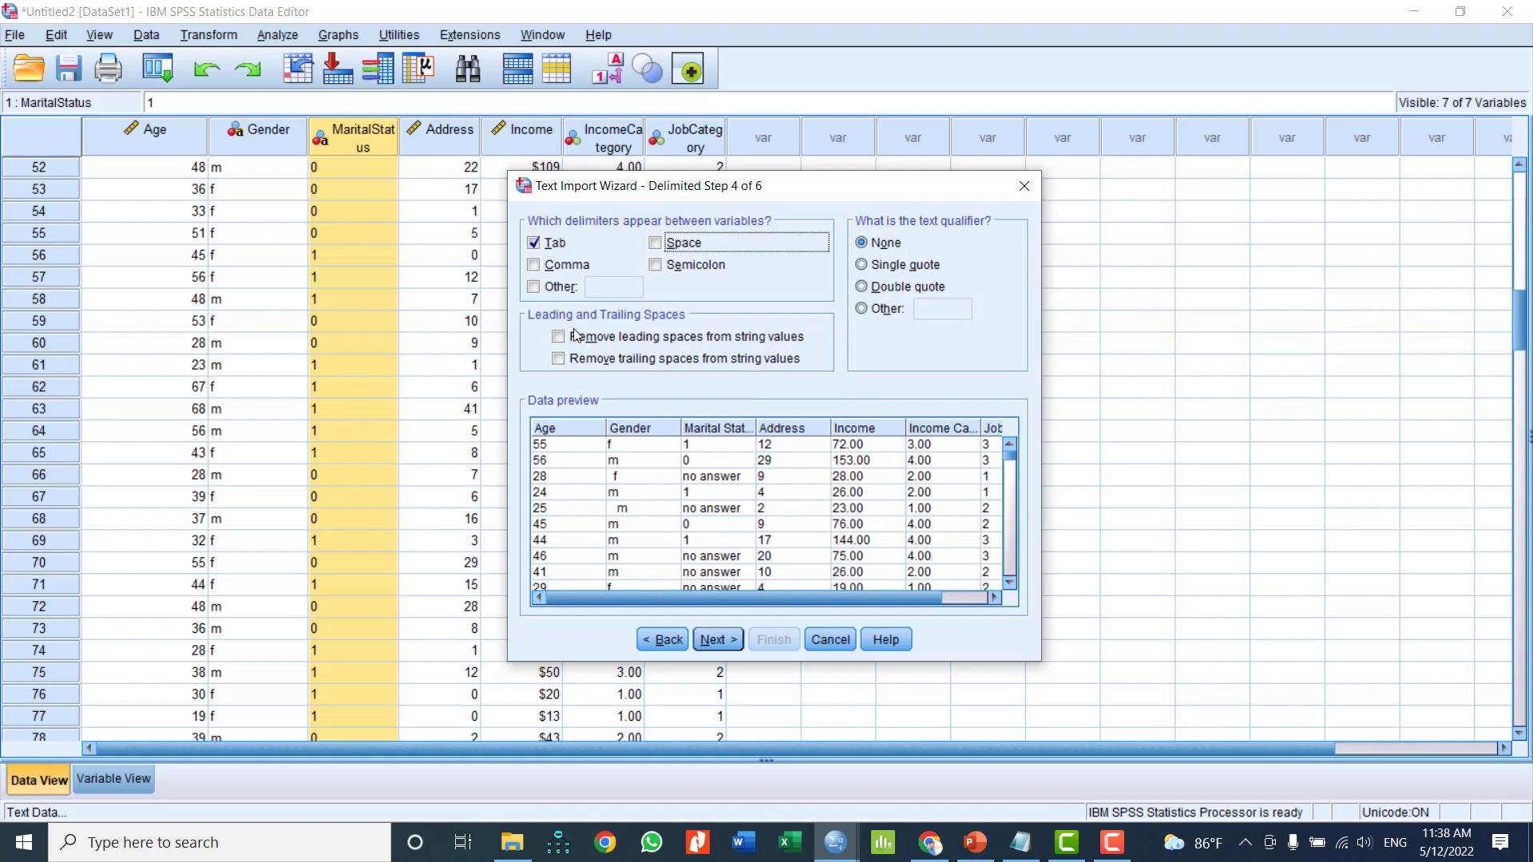
{"action": "left_click", "coordinate": [597, 337]}
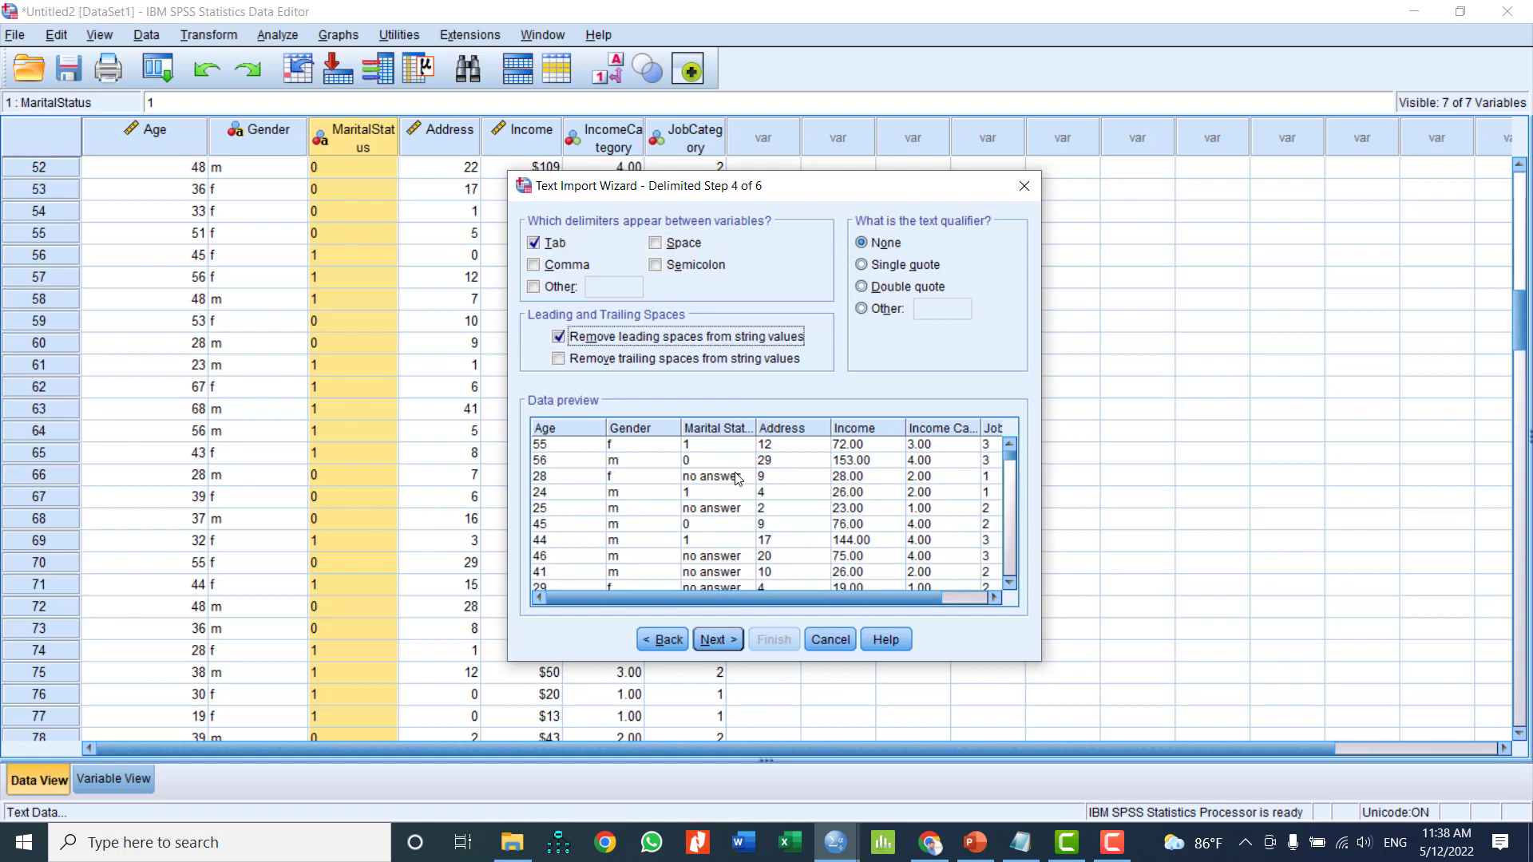
{"action": "left_click", "coordinate": [718, 640]}
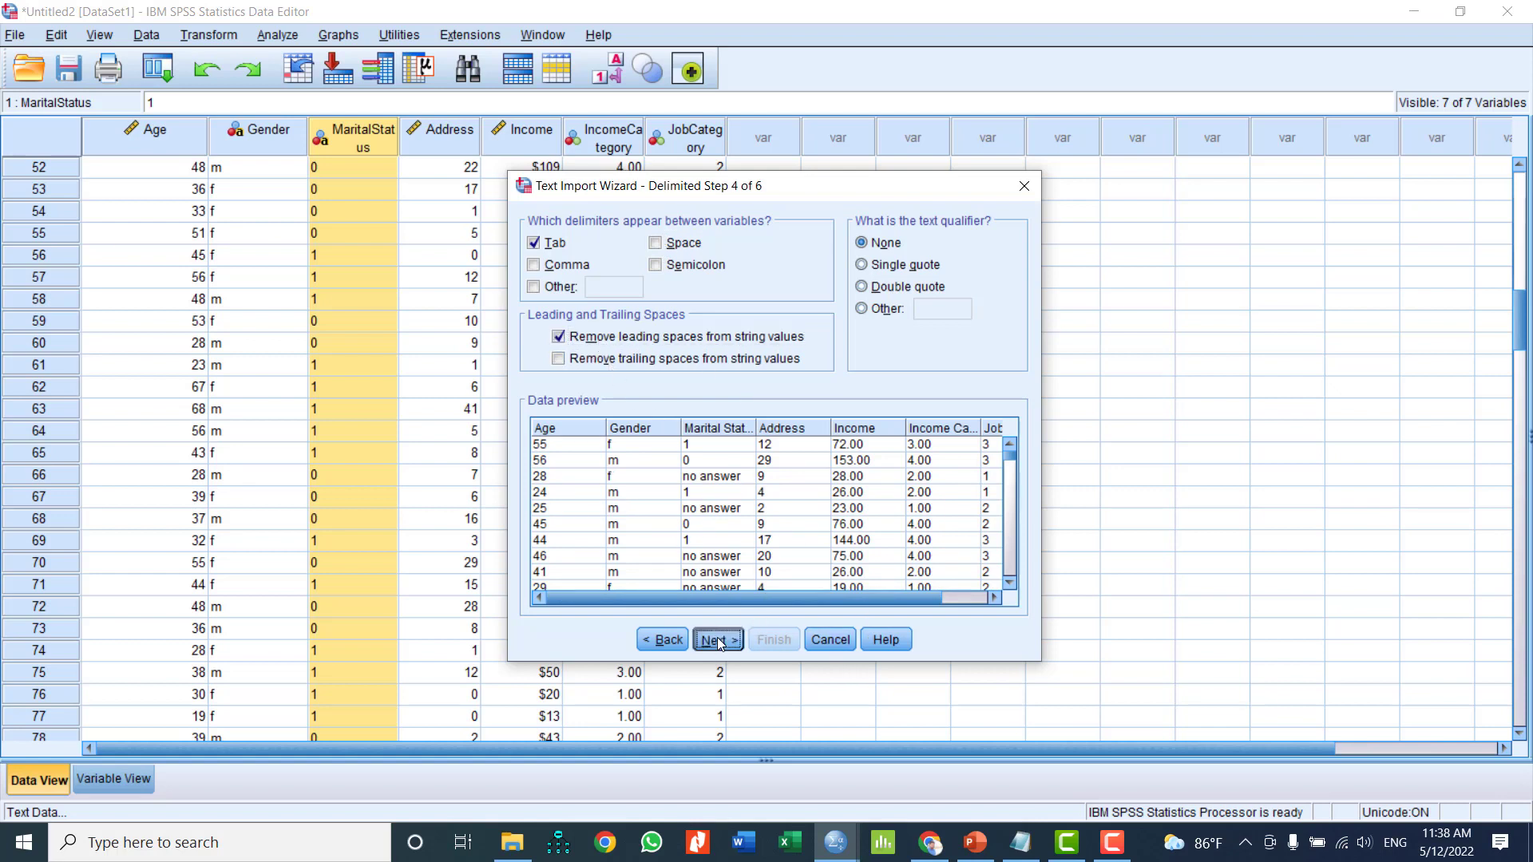
Keep the Automatic data format for MaritalStatus and finish the import without saving the file format
{"action": "left_click", "coordinate": [775, 457]}
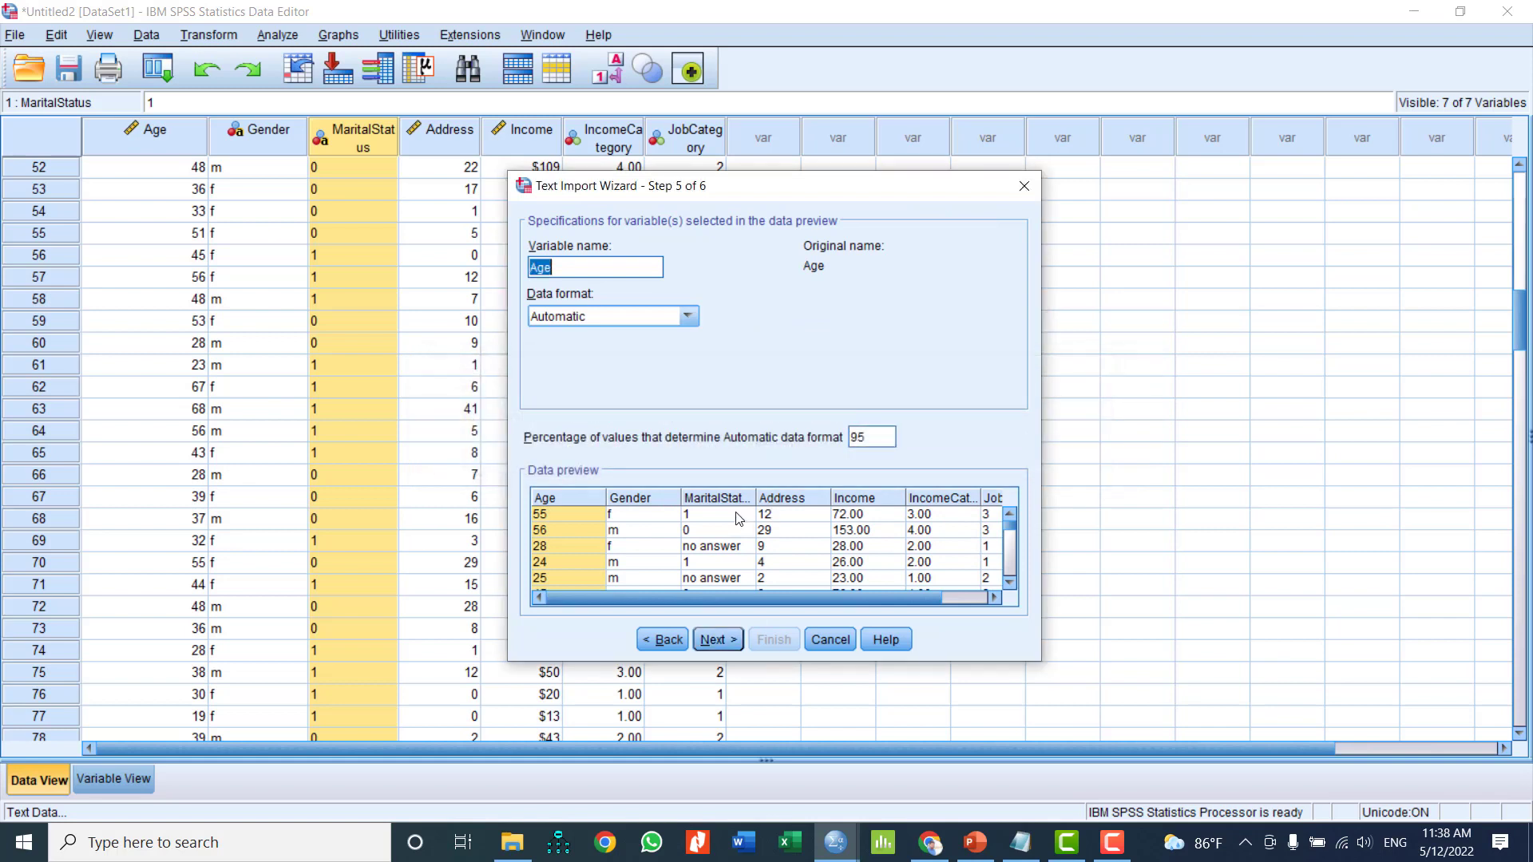
{"action": "left_click", "coordinate": [725, 496]}
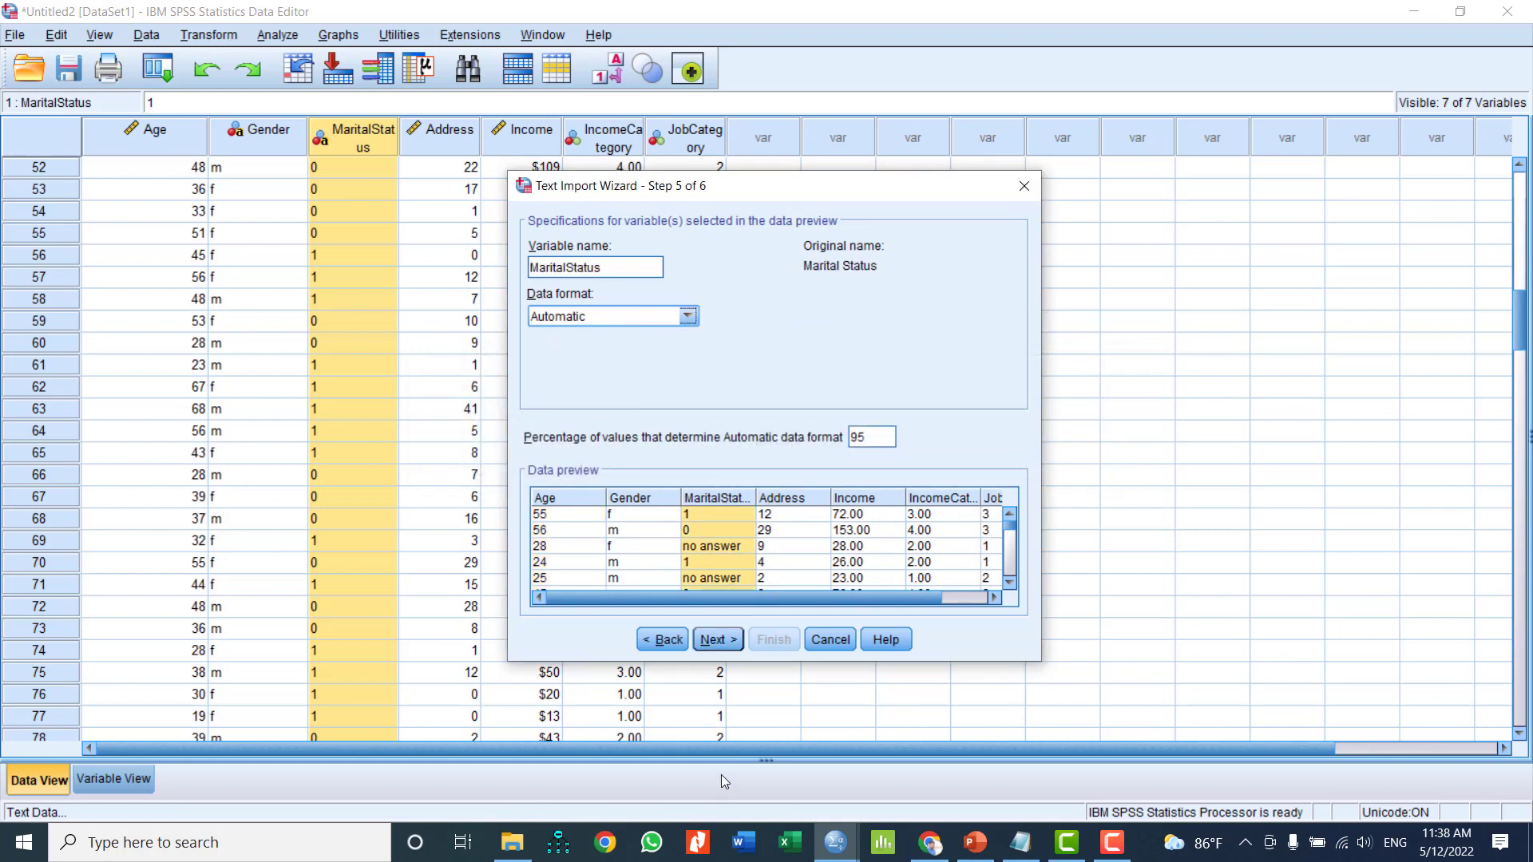
{"action": "left_click", "coordinate": [716, 641]}
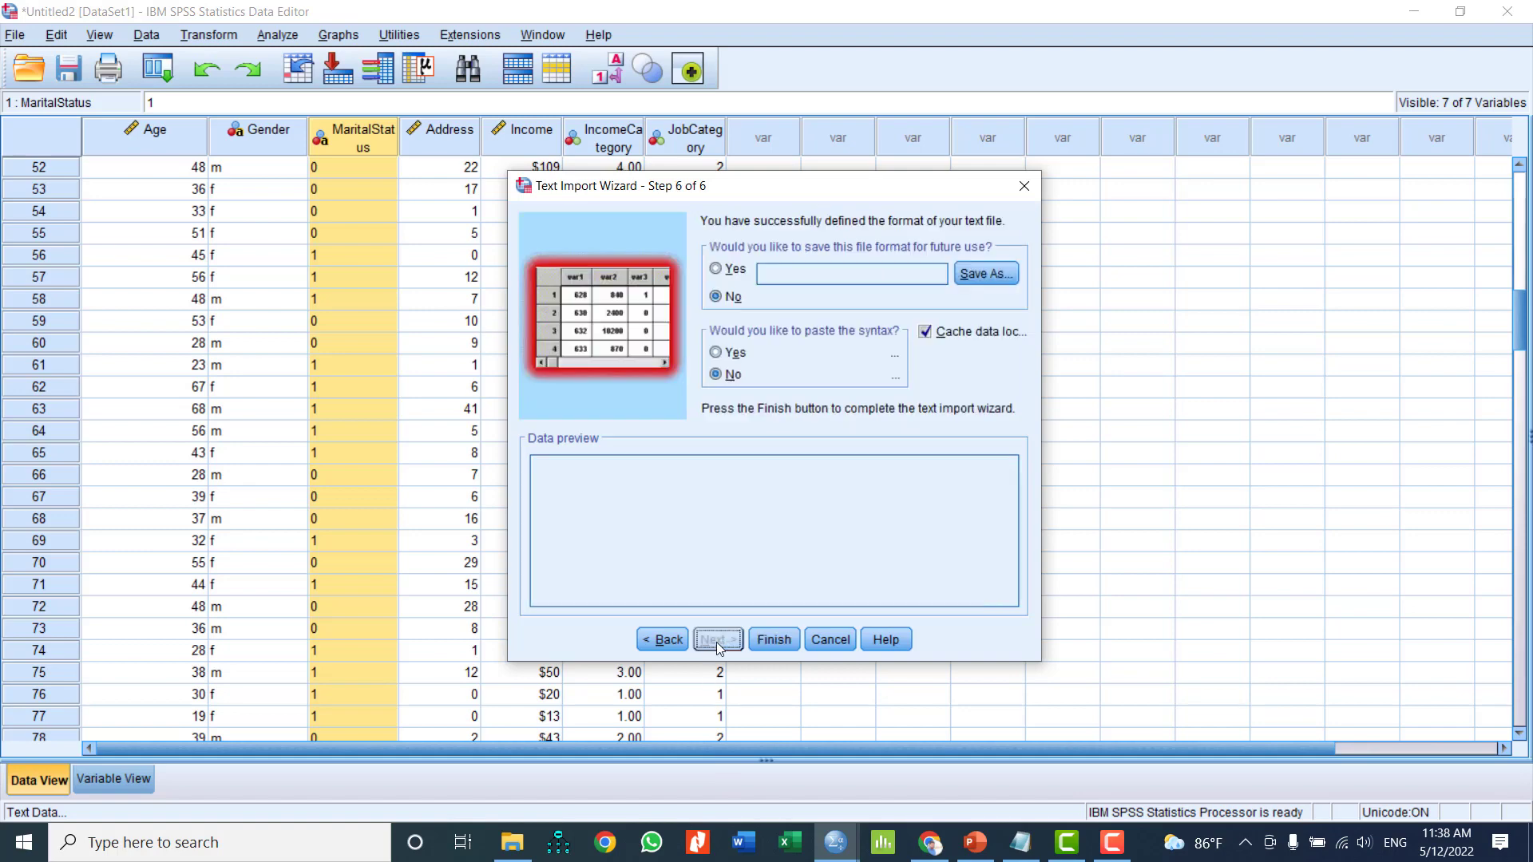
{"action": "left_click", "coordinate": [768, 640]}
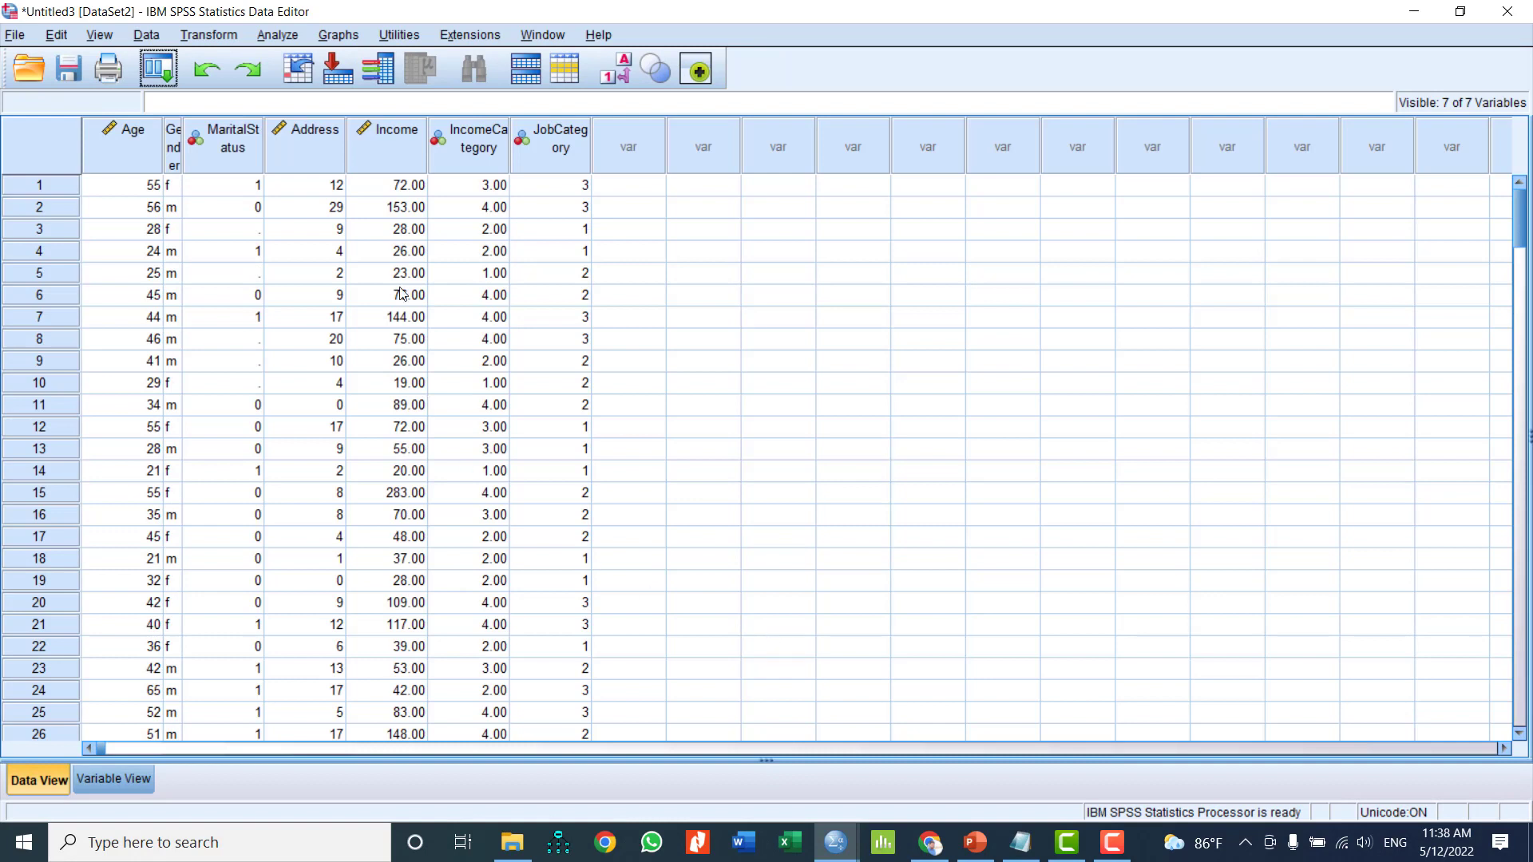
Examine the MaritalStatus column of the newly imported dataset for missing values, comparing cells in the first twelve rows
{"action": "left_click", "coordinate": [256, 232]}
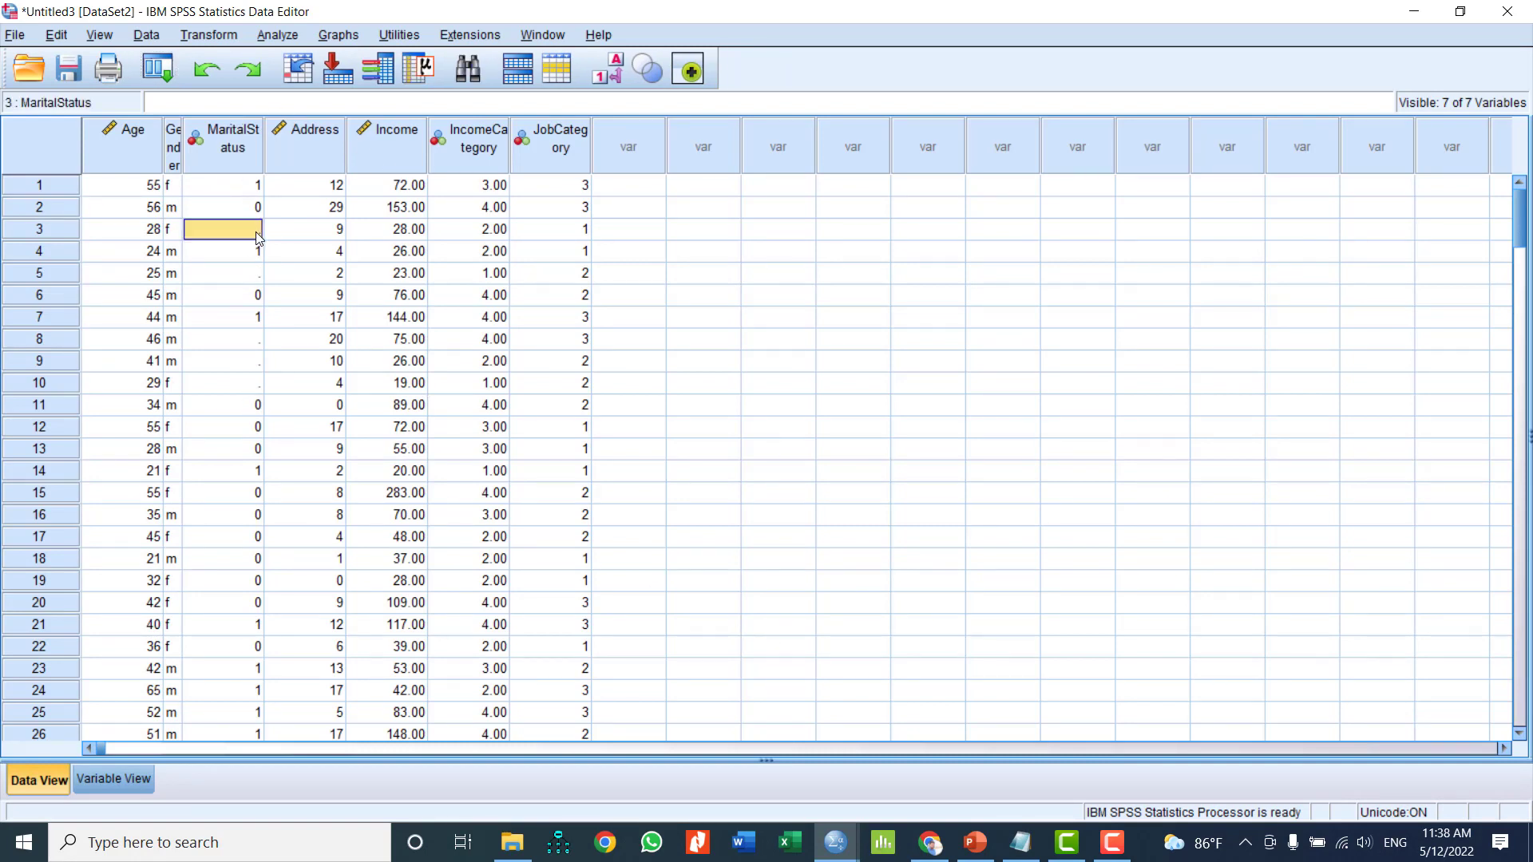
{"action": "left_click", "coordinate": [223, 152]}
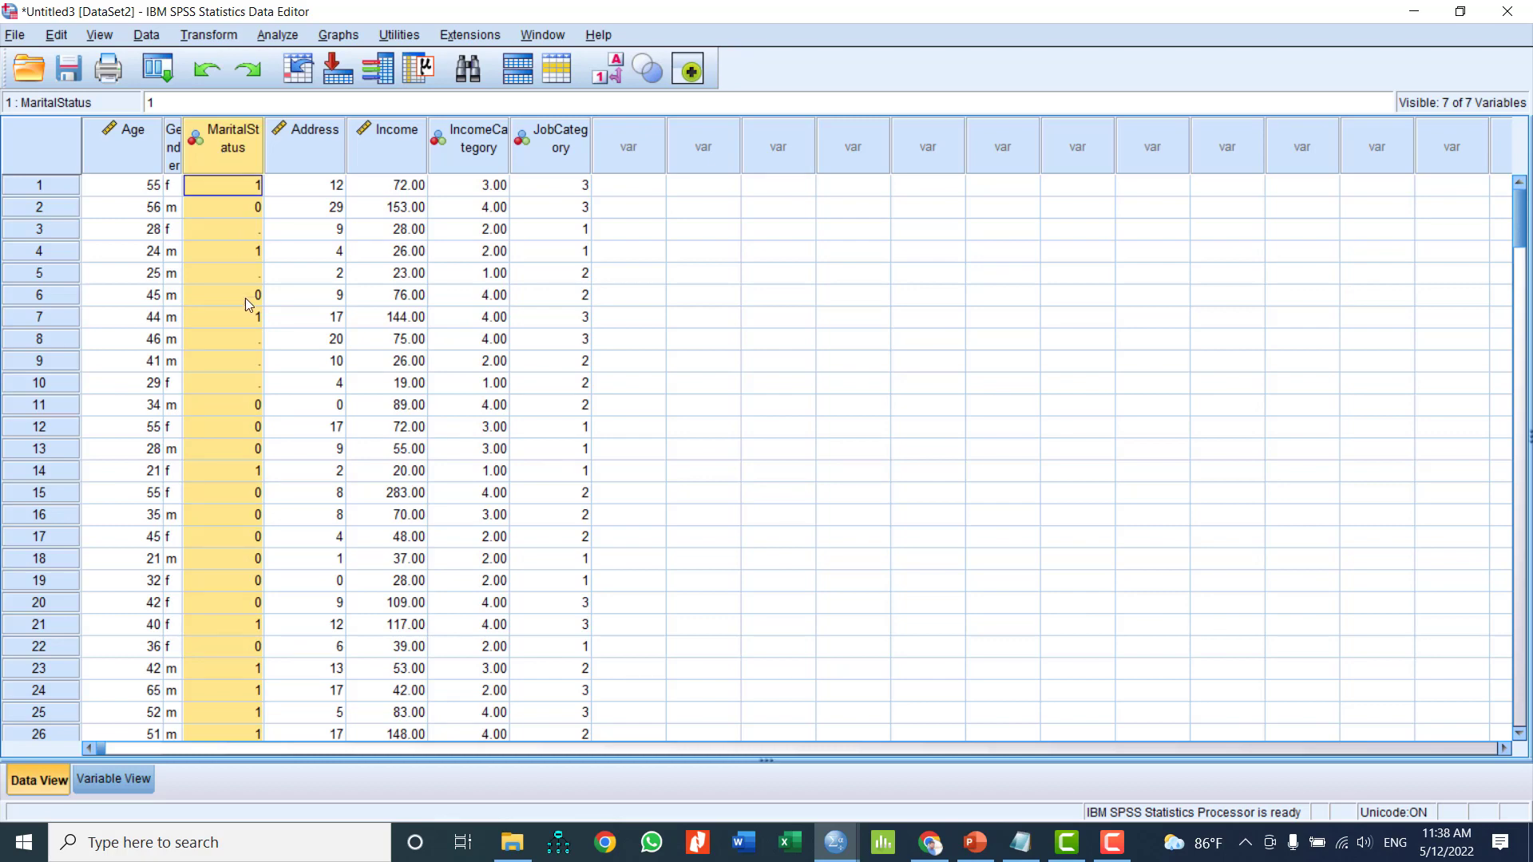
{"action": "scroll", "coordinate": [246, 303], "scroll_direction": "down", "scroll_amount": 20}
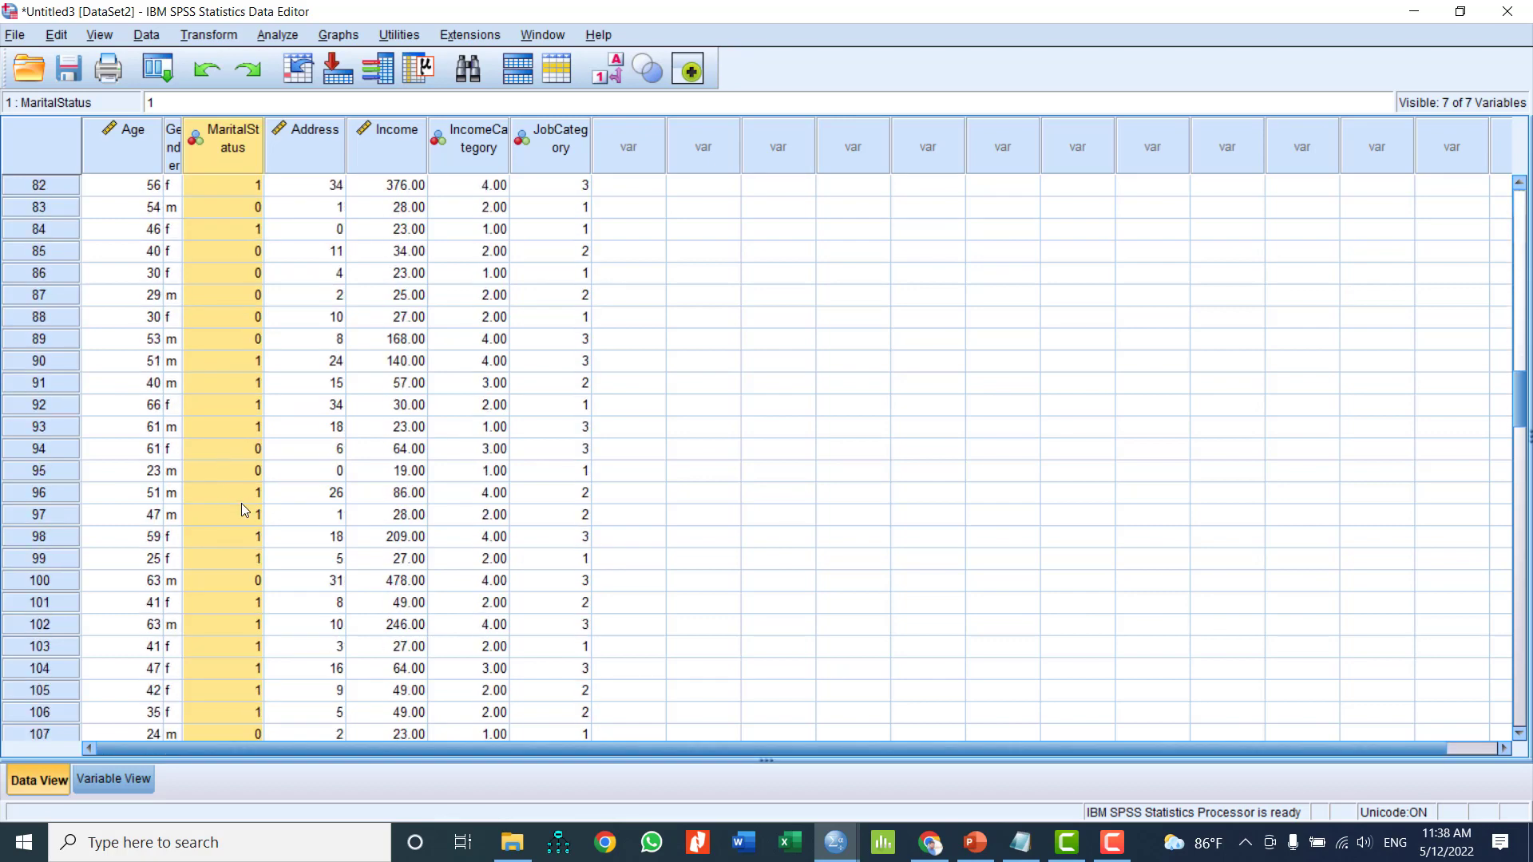
{"action": "scroll", "coordinate": [242, 509], "scroll_direction": "up", "scroll_amount": 20}
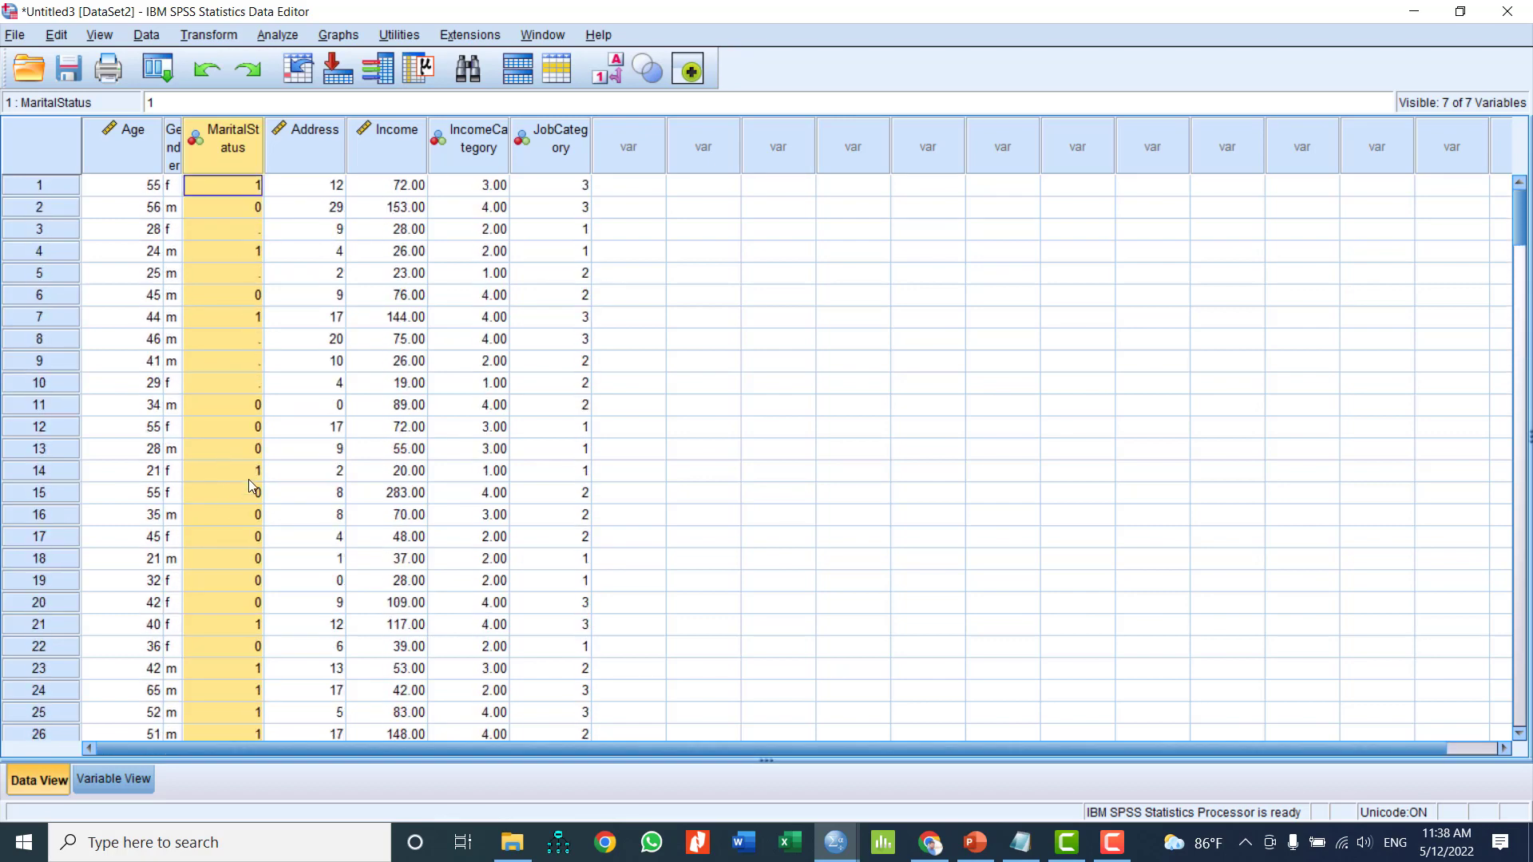
{"action": "left_click", "coordinate": [256, 229]}
{"action": "left_click", "coordinate": [258, 275]}
{"action": "left_click", "coordinate": [257, 341]}
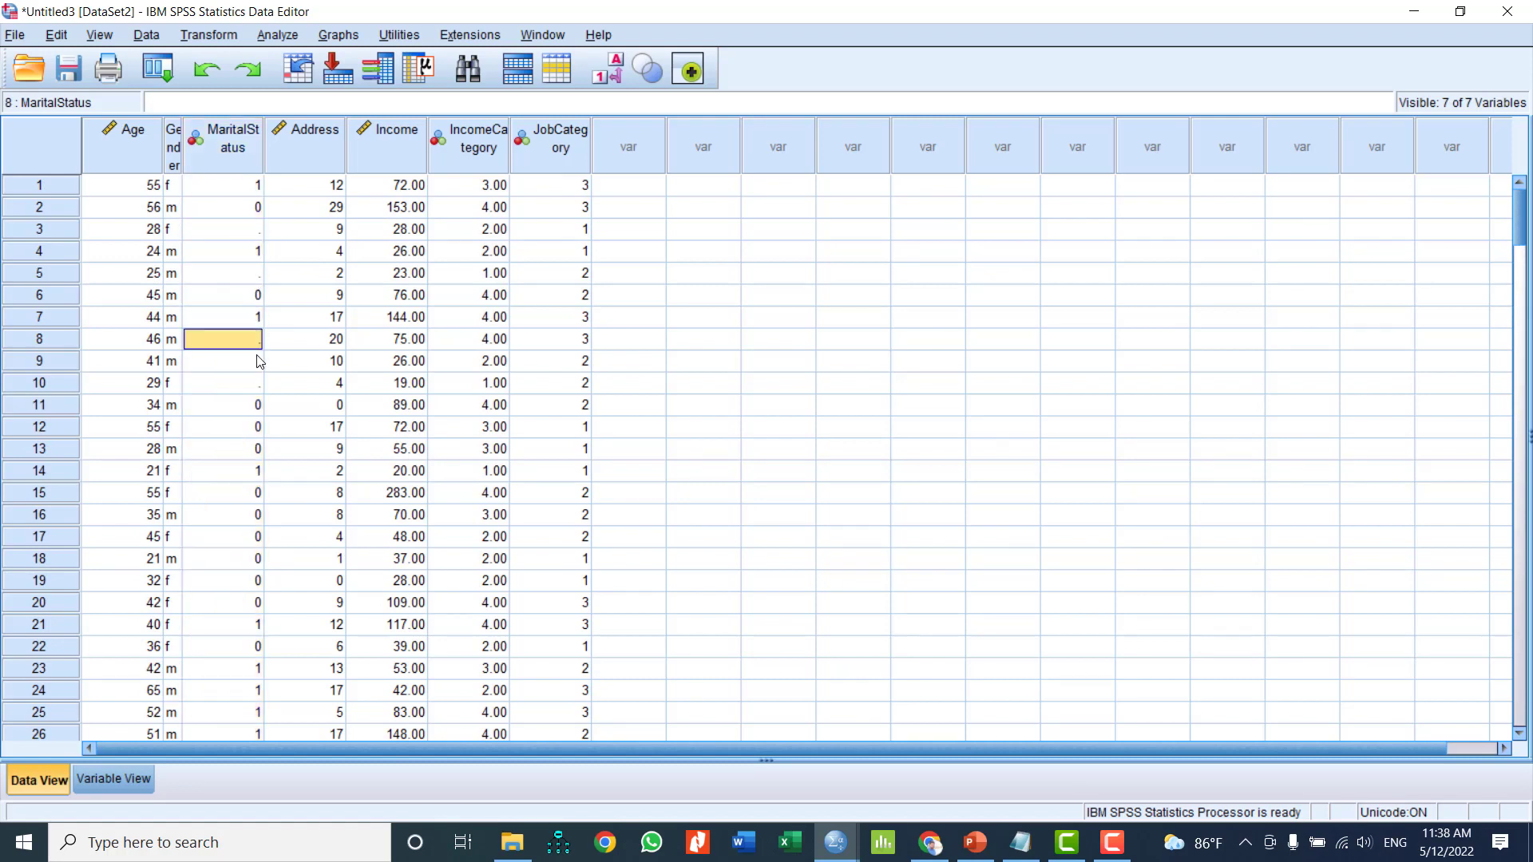
{"action": "left_click", "coordinate": [257, 382]}
{"action": "left_click", "coordinate": [258, 426]}
{"action": "left_click", "coordinate": [245, 335]}
Look through the dataset down to its last case and recheck the MaritalStatus cells in rows 3 to 8
{"action": "scroll", "coordinate": [254, 332], "scroll_direction": "down", "scroll_amount": 6}
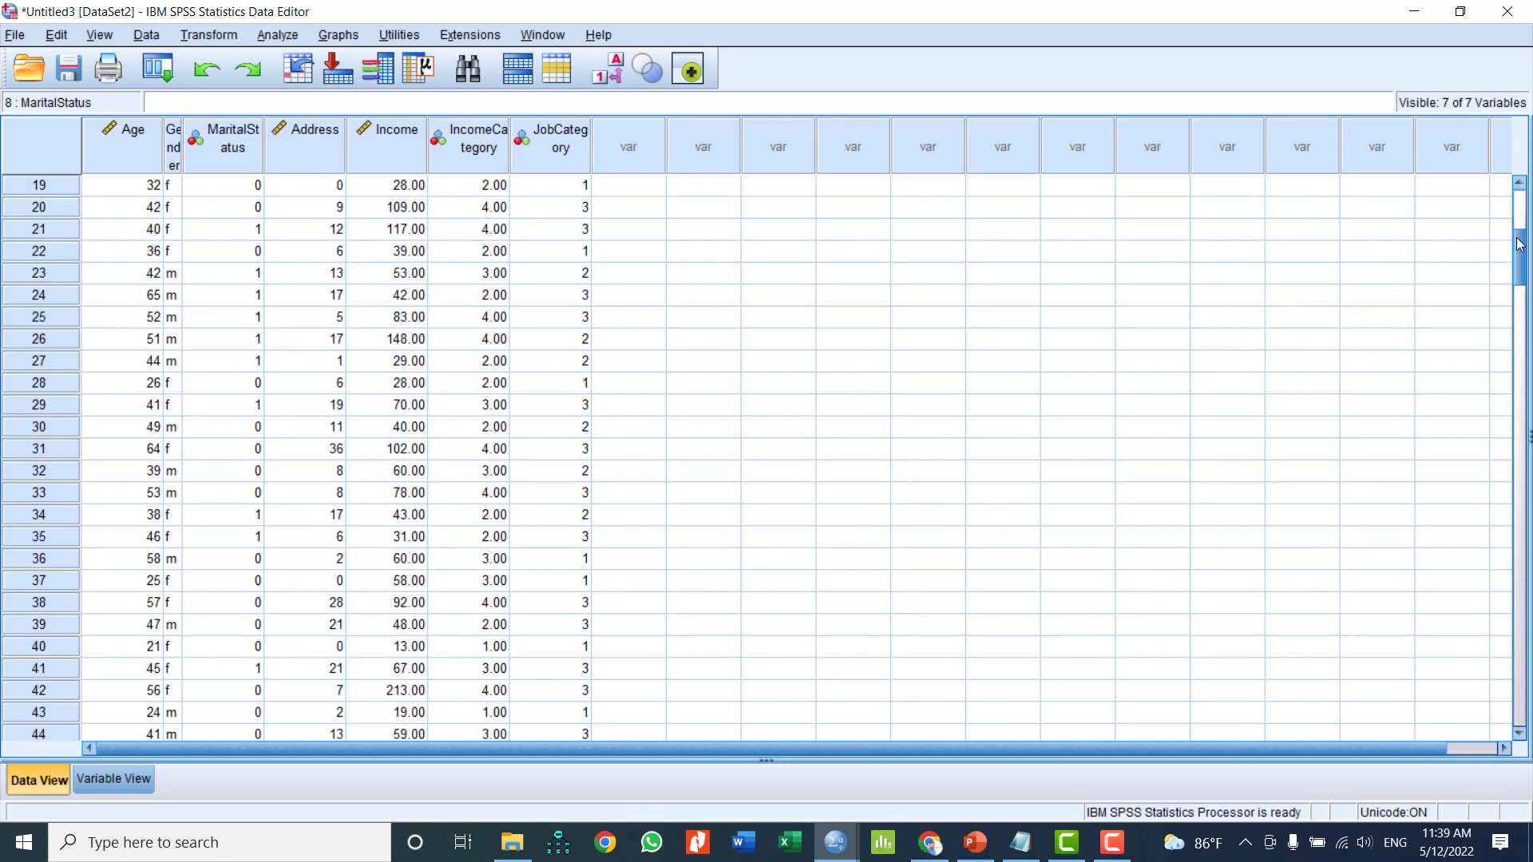
{"action": "left_click_drag", "start_coordinate": [1519, 245], "coordinate": [1493, 623]}
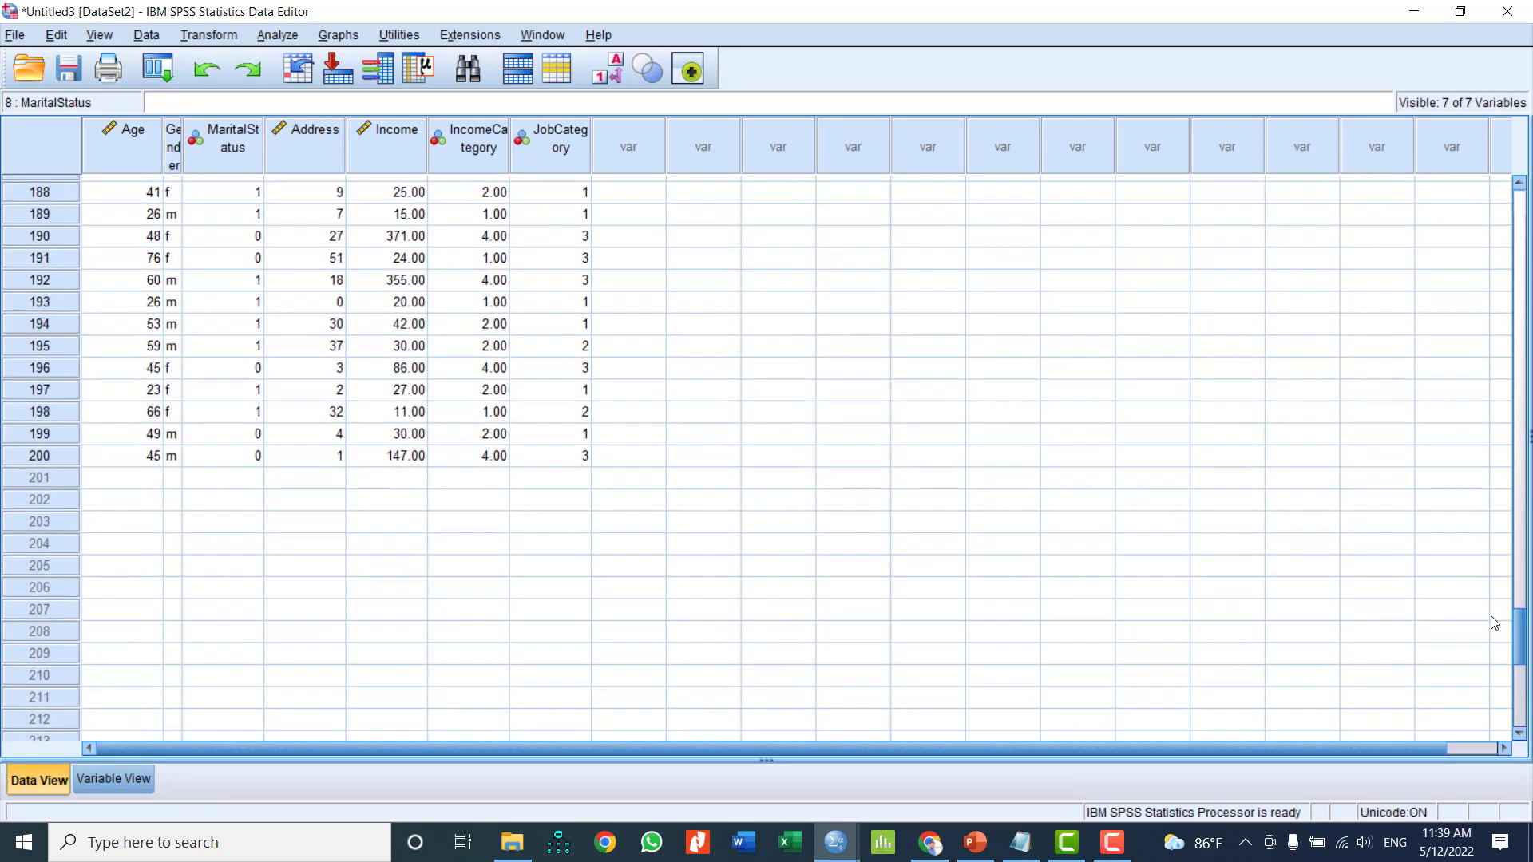
{"action": "scroll", "coordinate": [1493, 623], "scroll_direction": "up", "scroll_amount": 20}
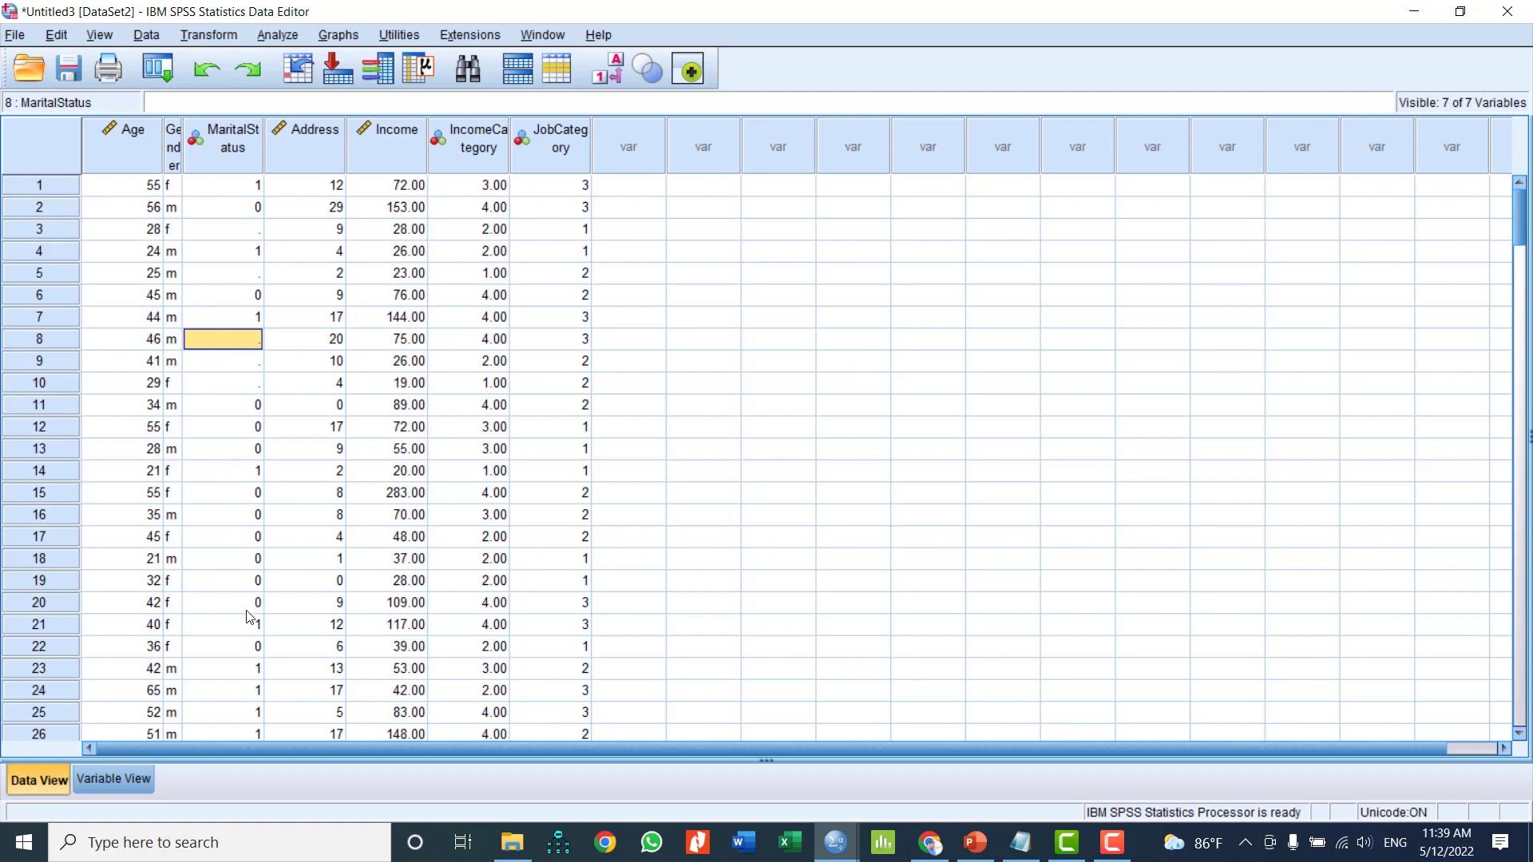
{"action": "left_click", "coordinate": [254, 230]}
{"action": "left_click", "coordinate": [251, 294]}
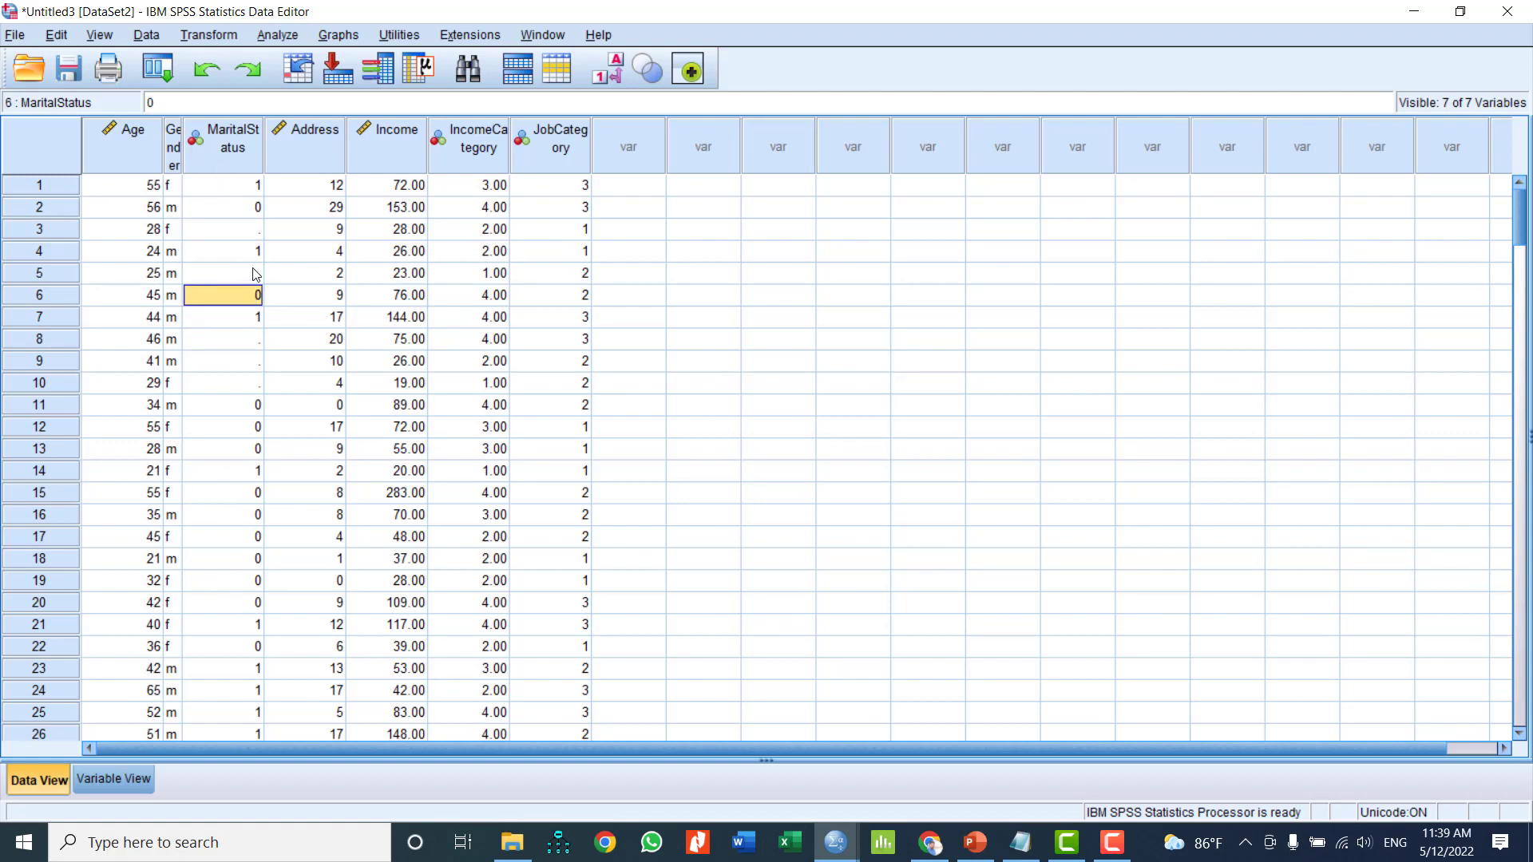
{"action": "left_click", "coordinate": [253, 273]}
{"action": "left_click", "coordinate": [246, 343]}
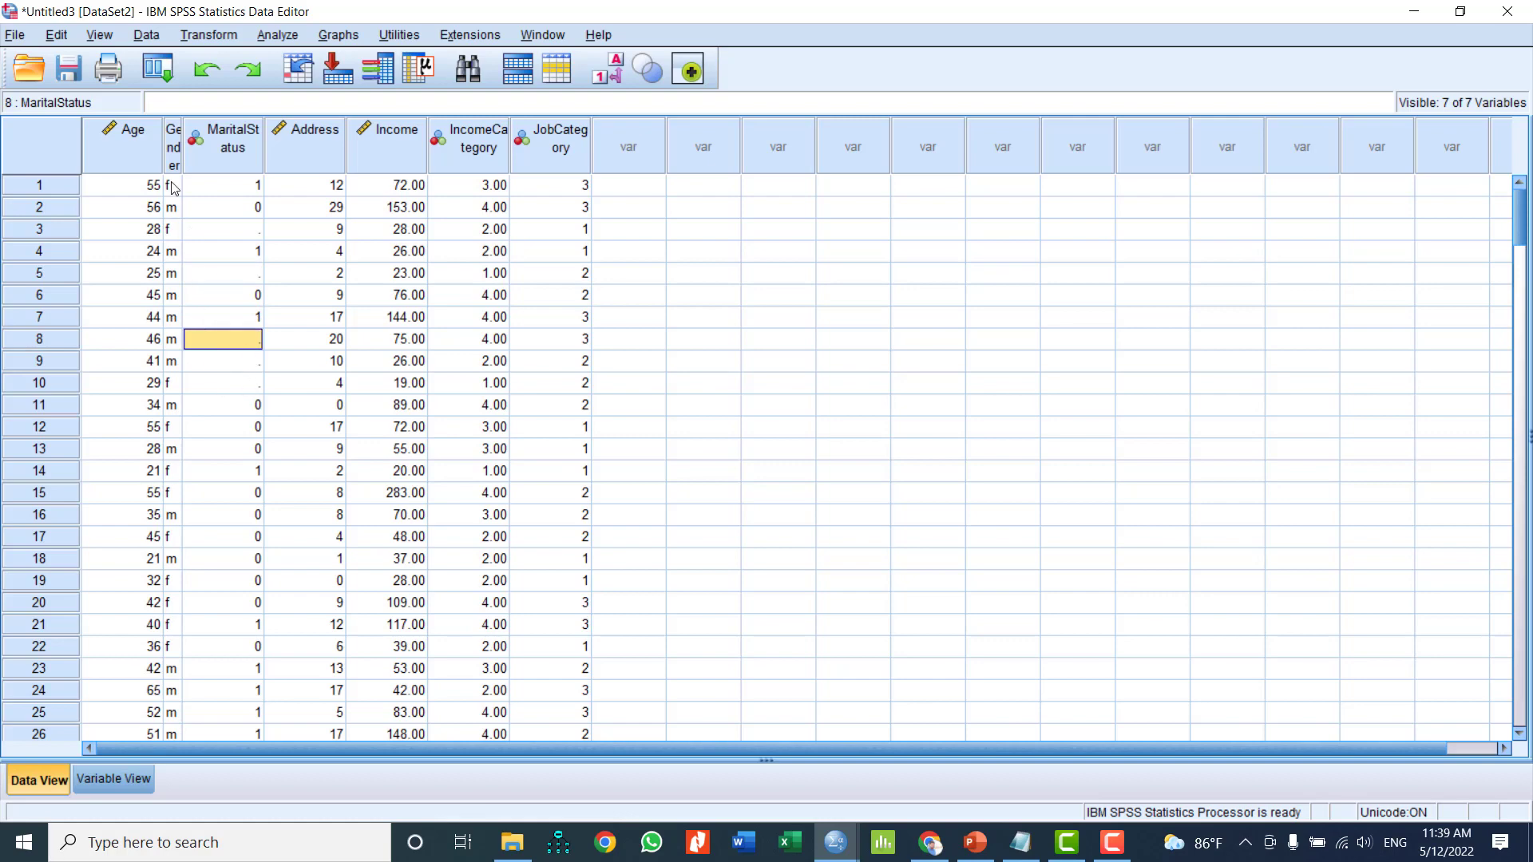
Widen the Gender column to about 12 characters and look through its values further down the dataset
{"action": "left_click_drag", "start_coordinate": [177, 146], "coordinate": [281, 152]}
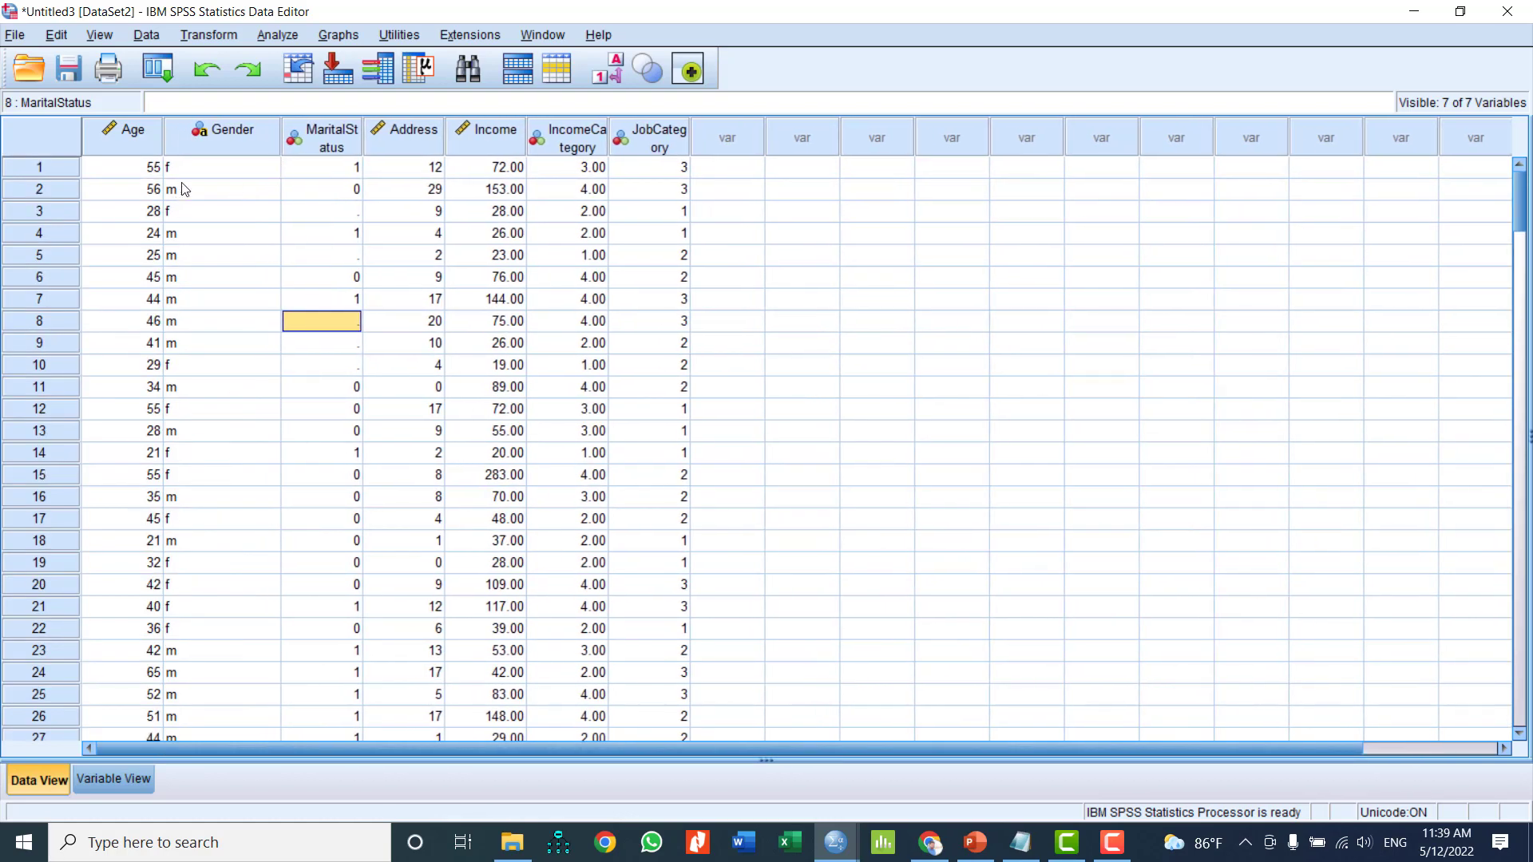
{"action": "scroll", "coordinate": [192, 571], "scroll_direction": "down", "scroll_amount": 14}
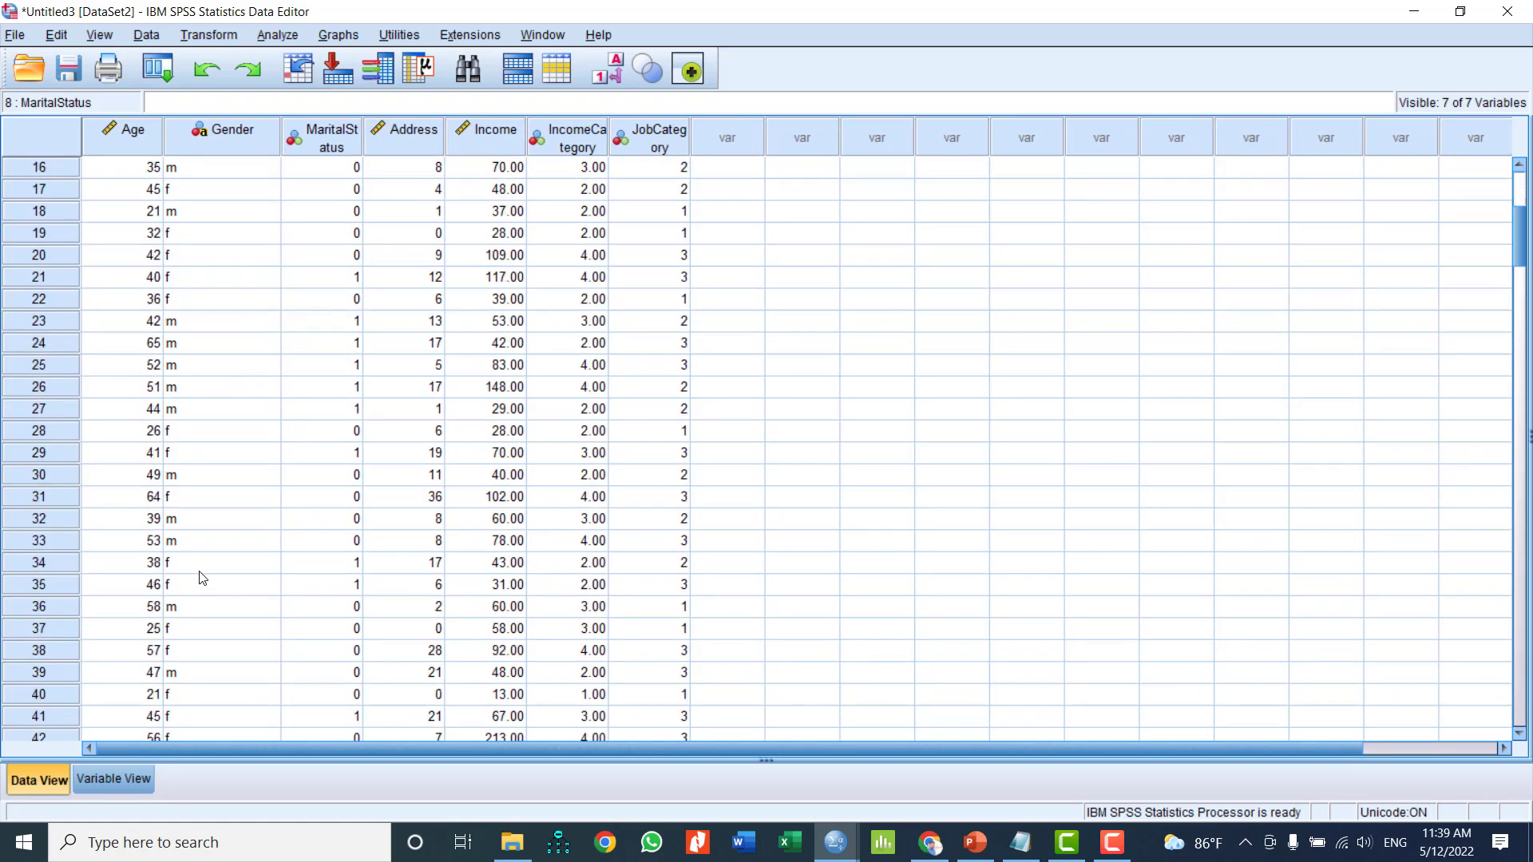
{"action": "scroll", "coordinate": [210, 616], "scroll_direction": "down", "scroll_amount": 20}
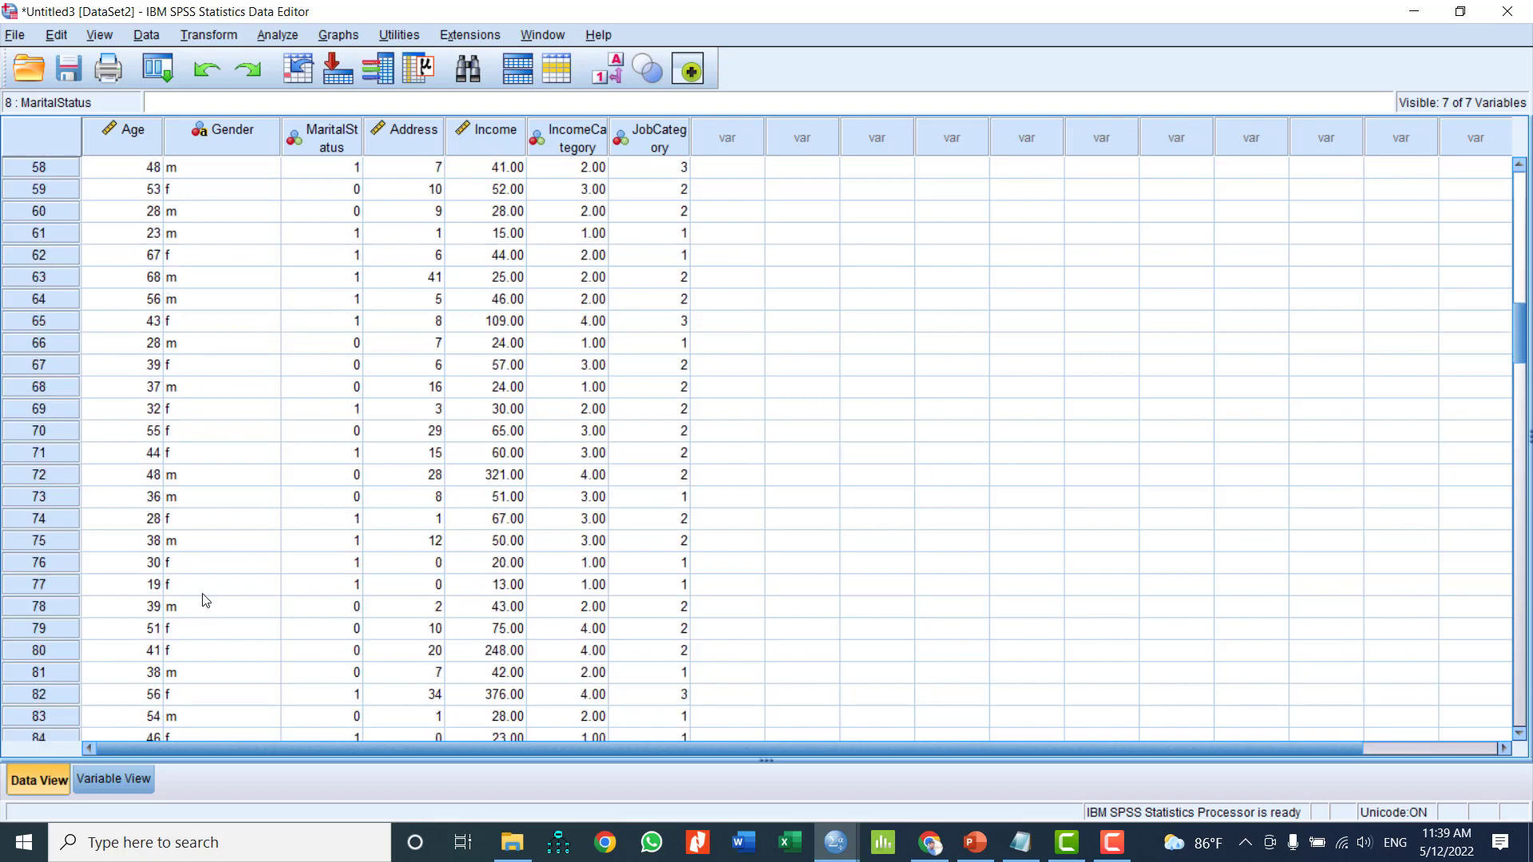
{"action": "scroll", "coordinate": [206, 625], "scroll_direction": "down", "scroll_amount": 5}
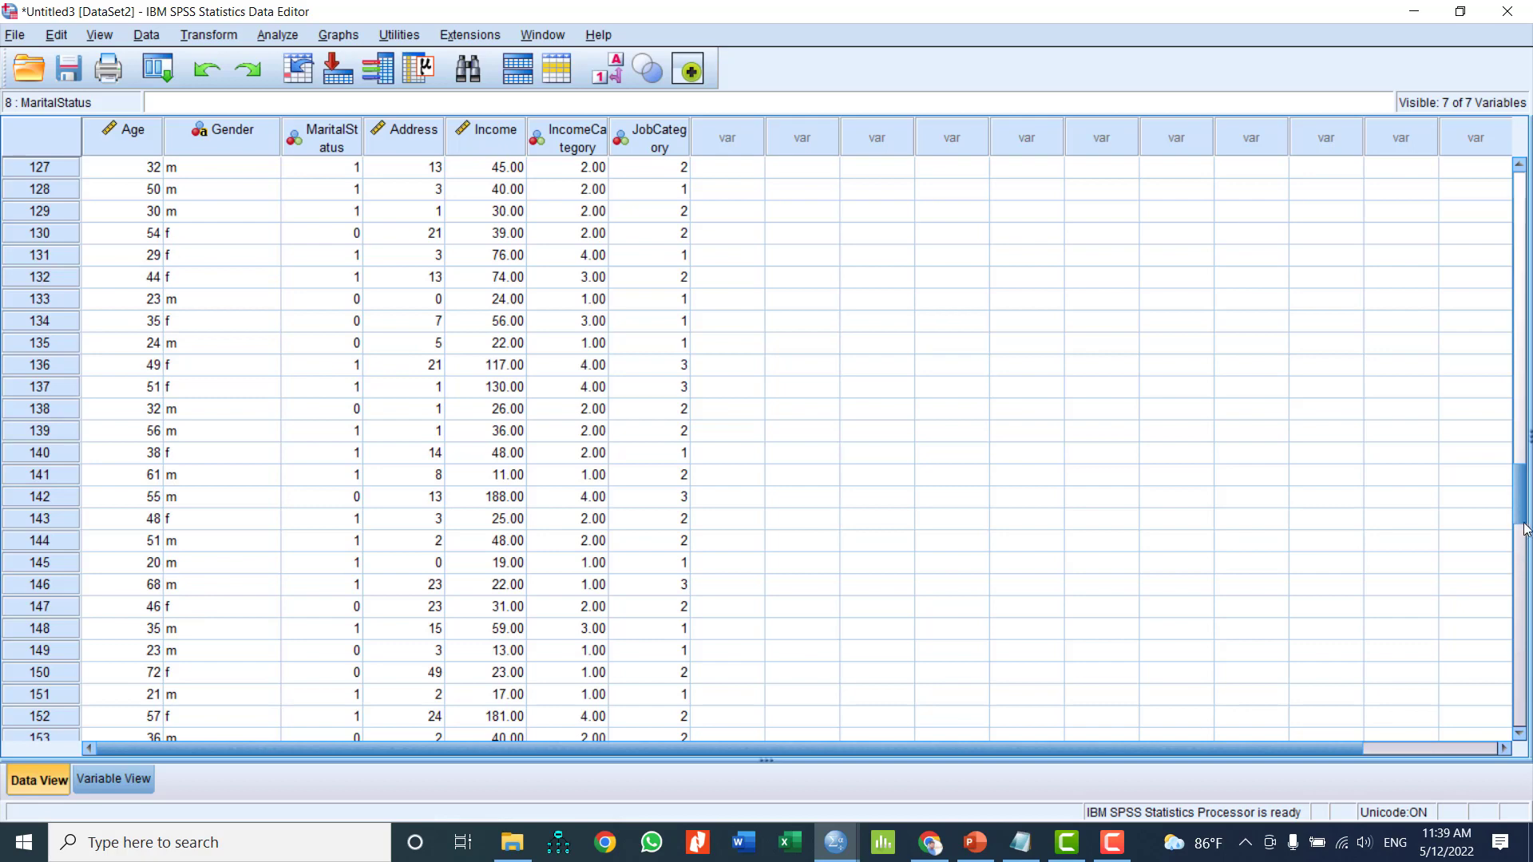
{"action": "left_click_drag", "start_coordinate": [1519, 511], "coordinate": [1520, 216]}
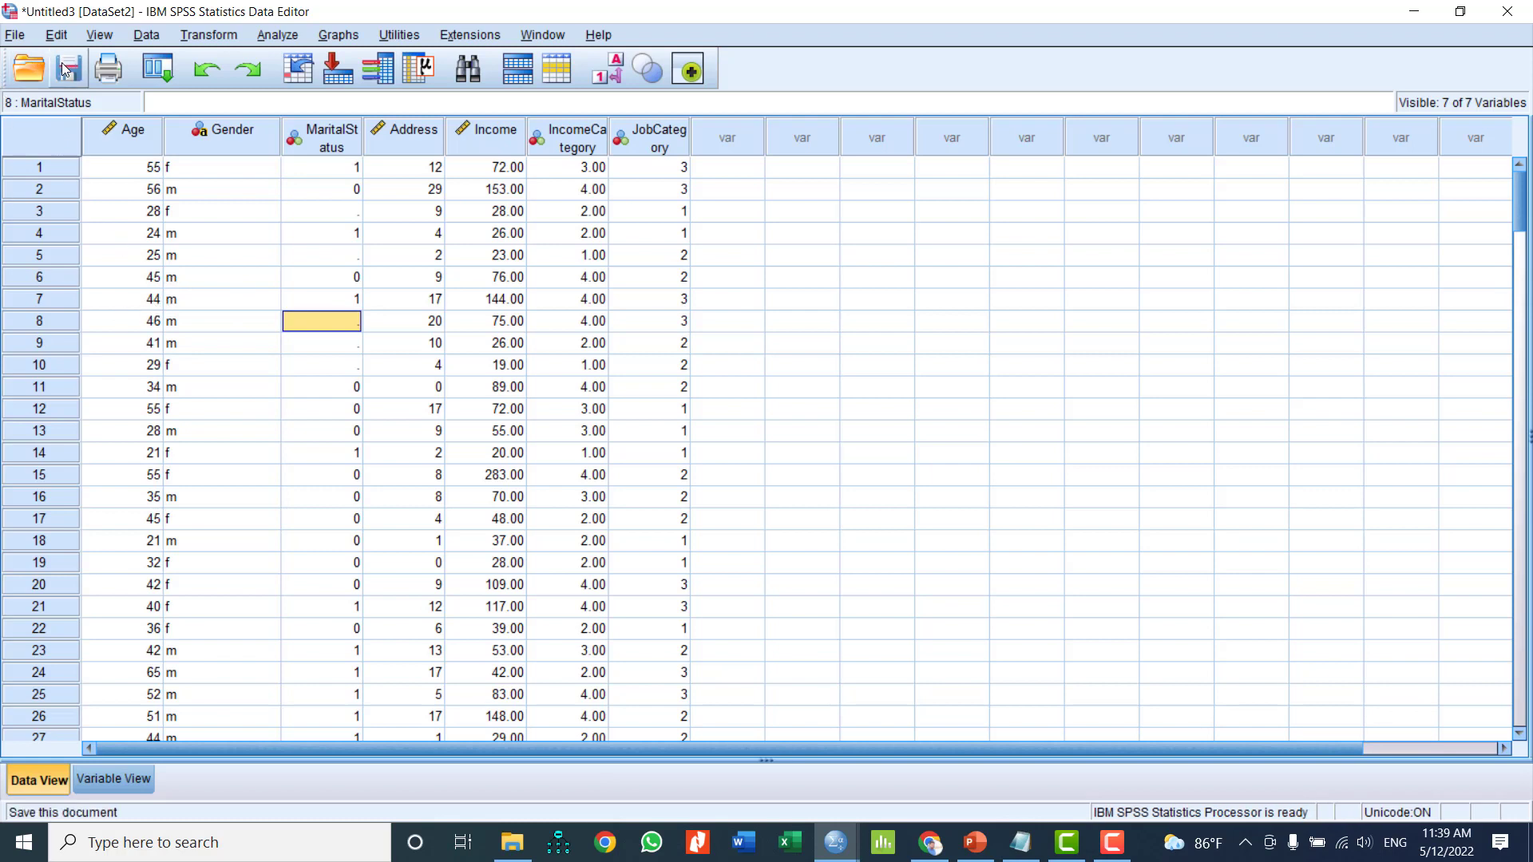
Review the types, widths and measurement levels of the imported variables and return to the data cases
{"action": "left_click", "coordinate": [86, 776]}
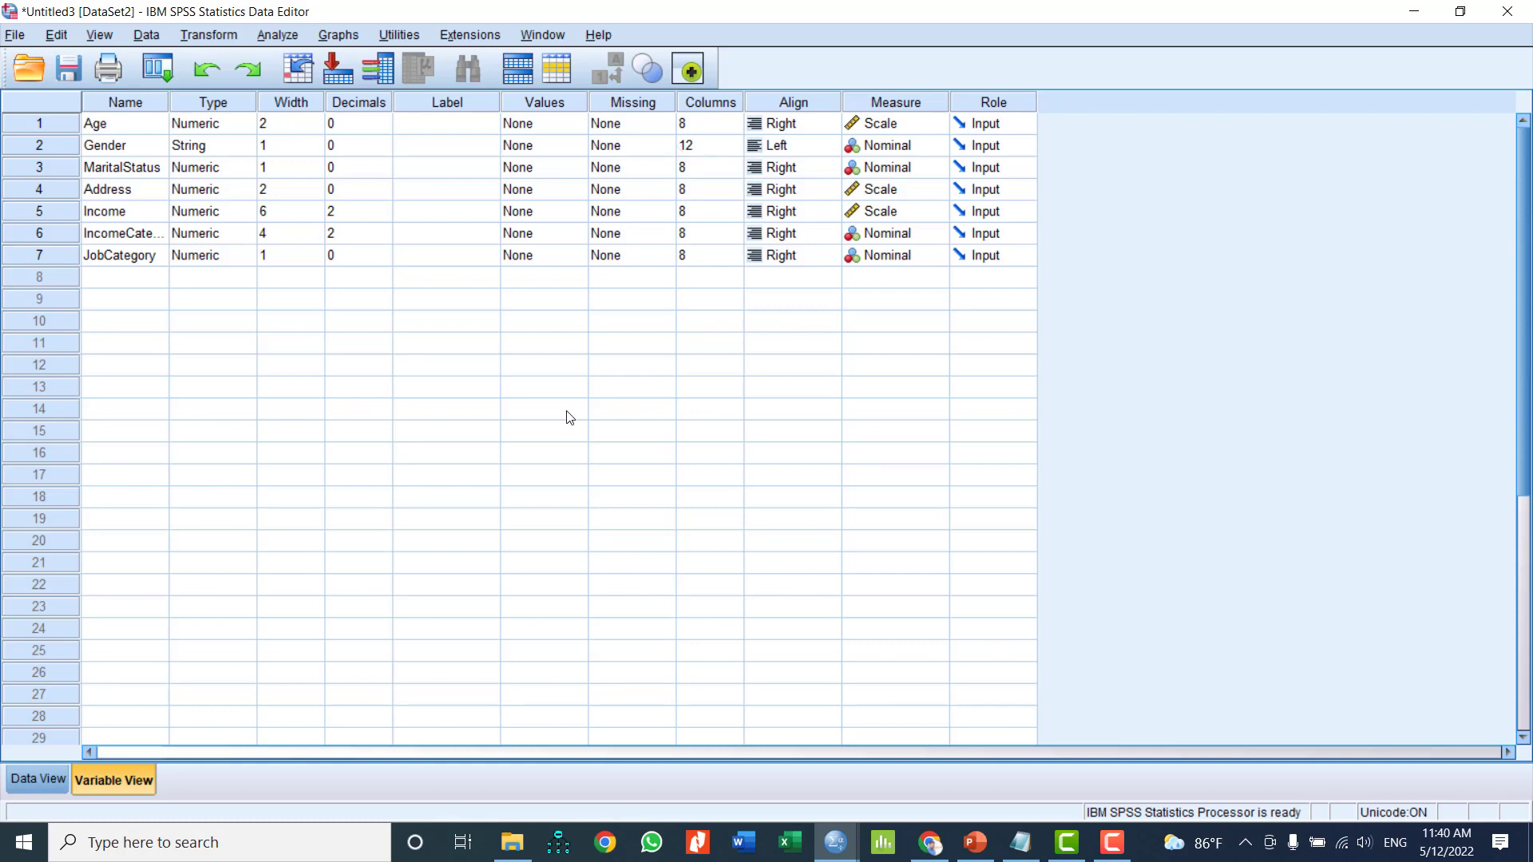
{"action": "left_click", "coordinate": [38, 781]}
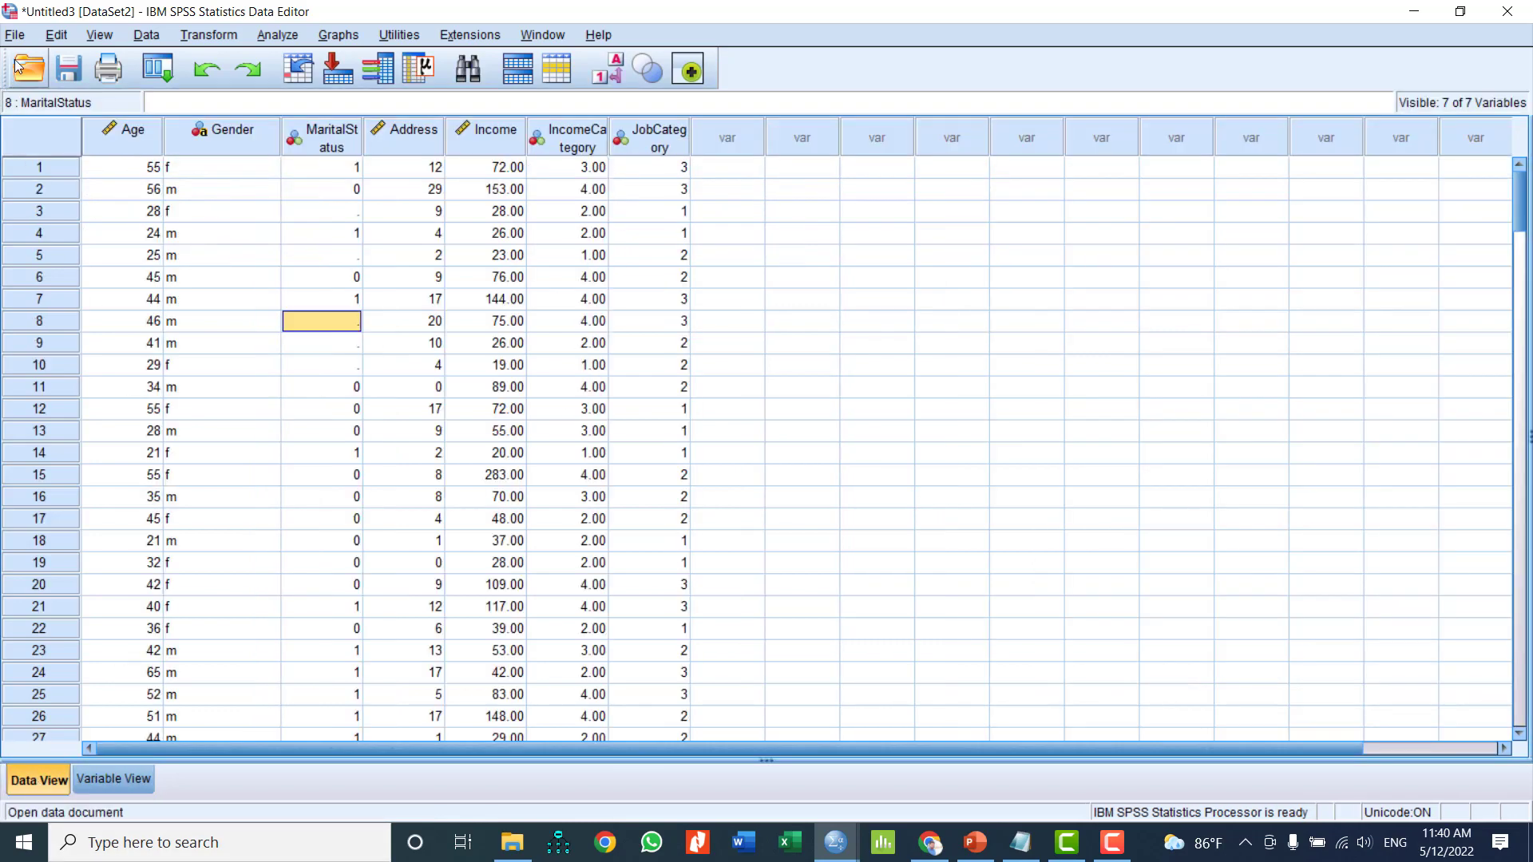